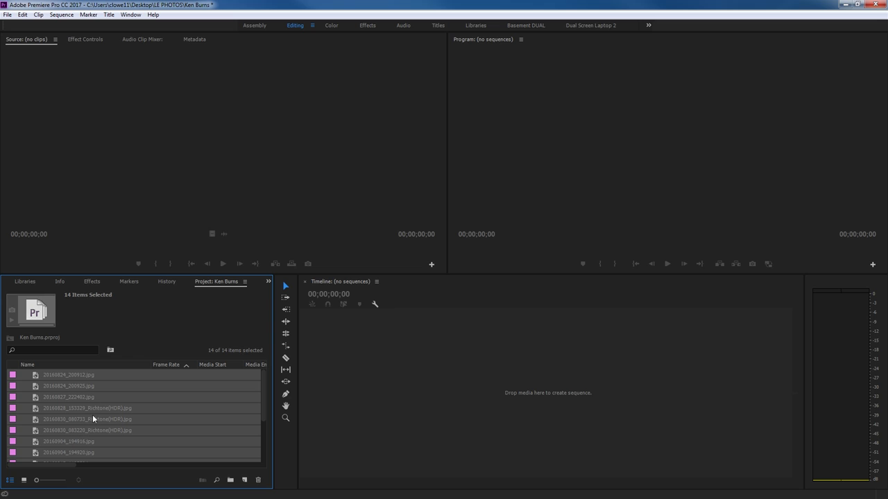
Scroll through the Project panel to review the 14 imported JPG photos
scroll(112, 405, "down", 3)
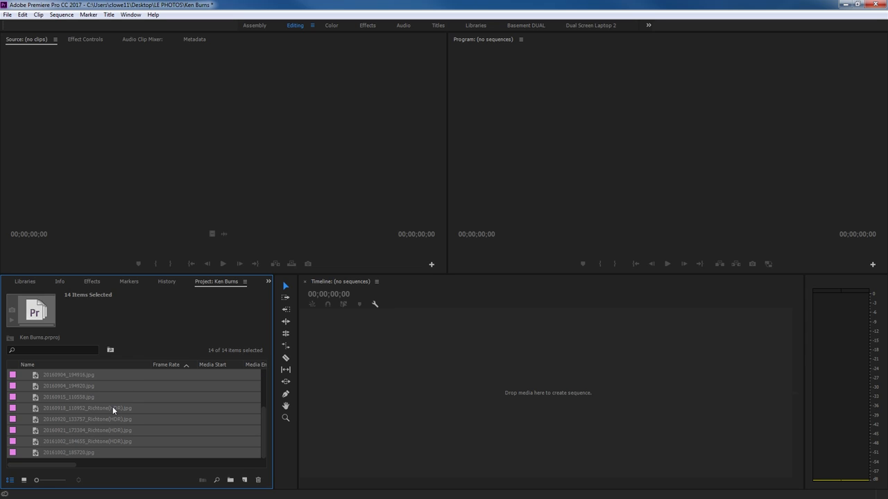
scroll(113, 409, "up", 3)
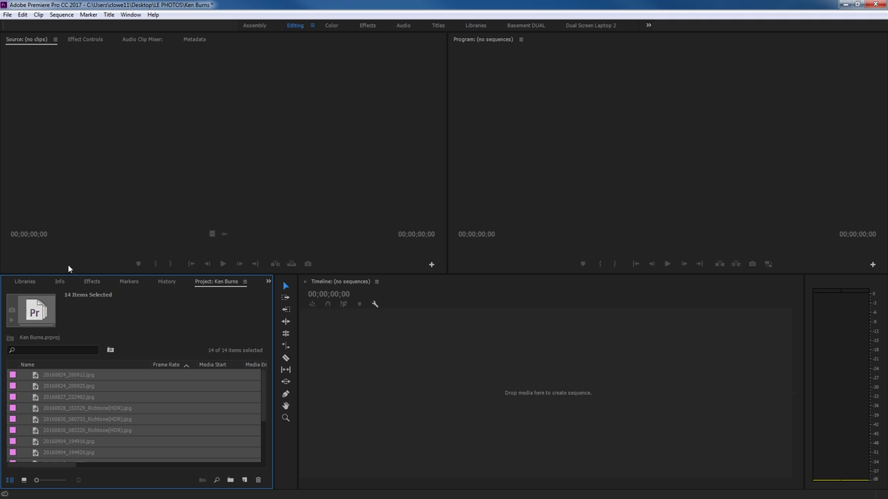
left_click(22, 15)
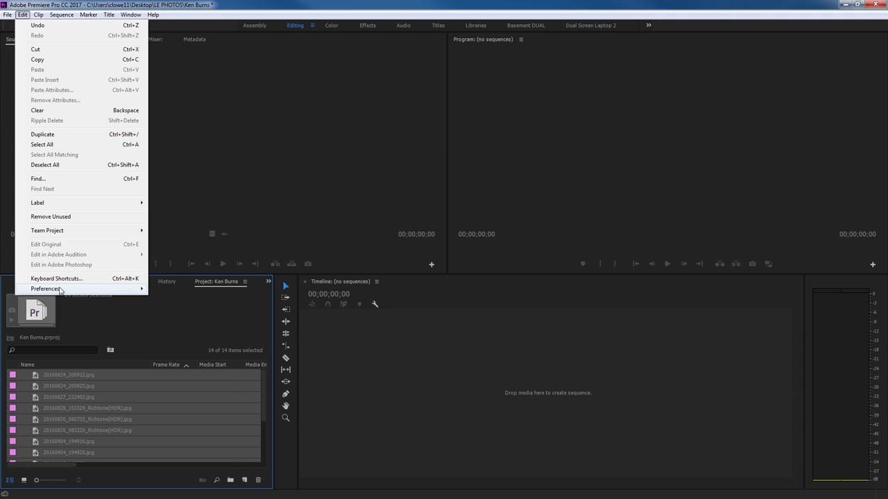
mouse_move(64, 289)
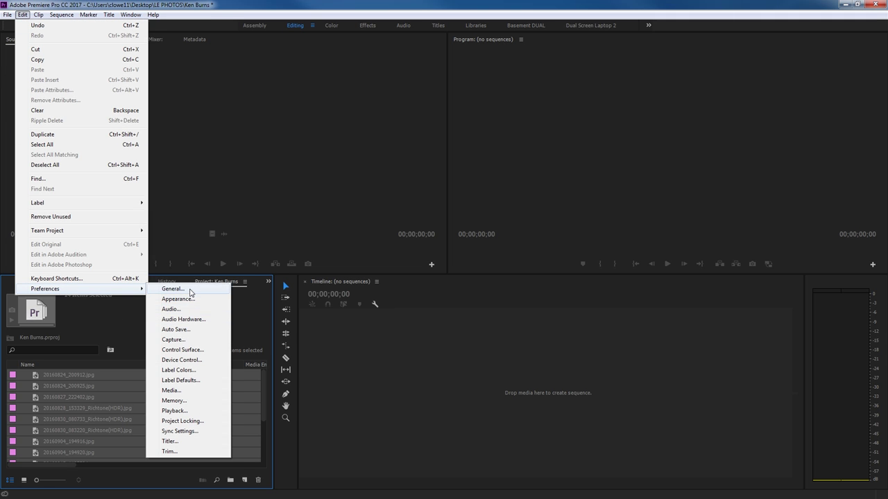
left_click(172, 289)
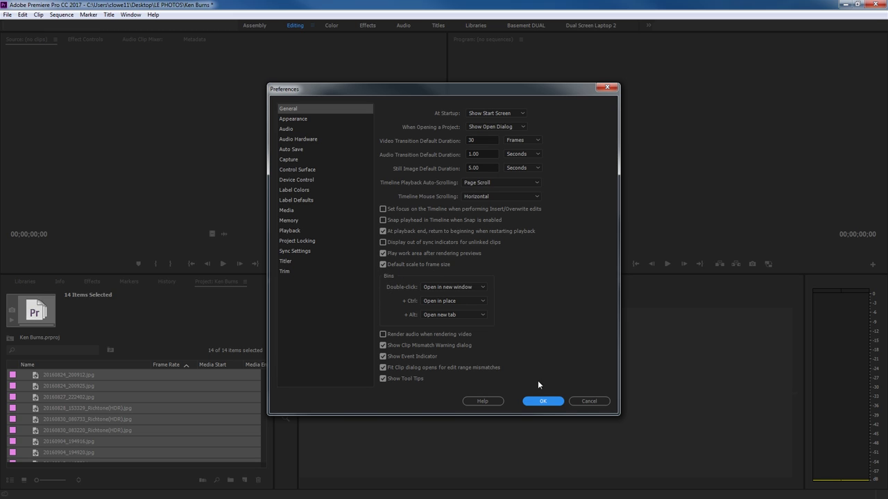
left_click(575, 400)
left_click(155, 385)
left_click(106, 375)
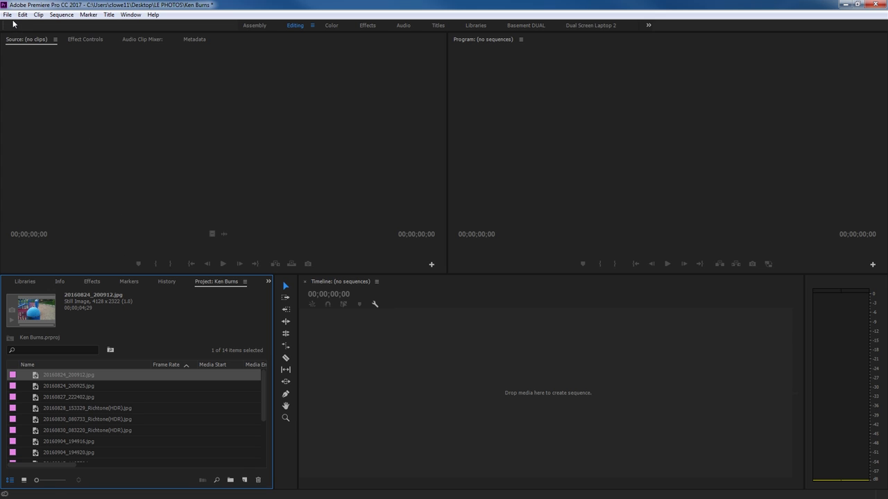
Create a new sequence from the Digital SLR > 1080p > DSLR 1080p24 preset
left_click(244, 479)
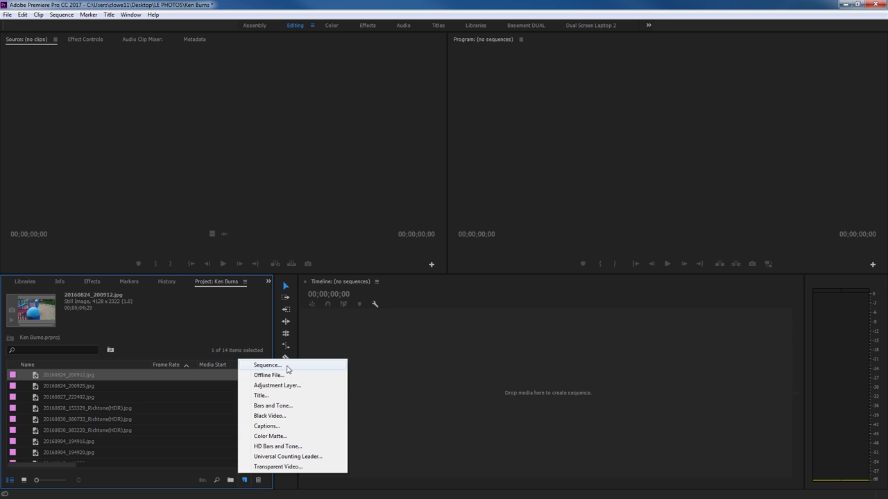
left_click(288, 366)
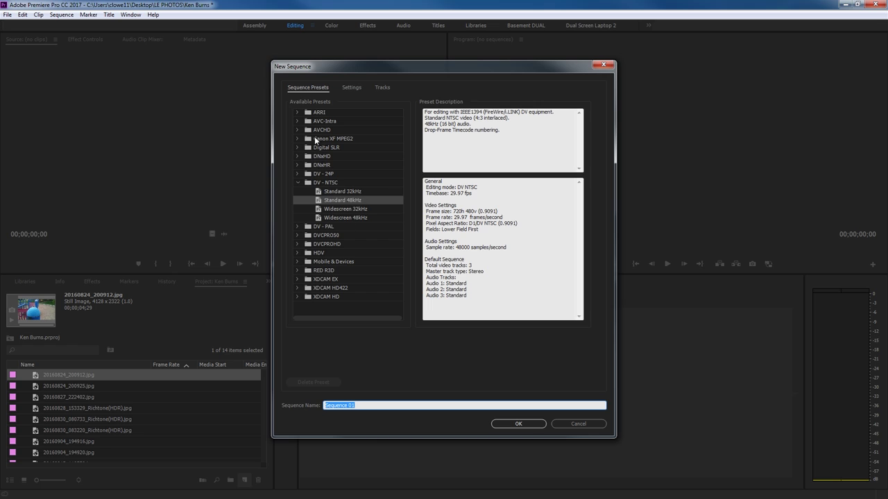
left_click(297, 147)
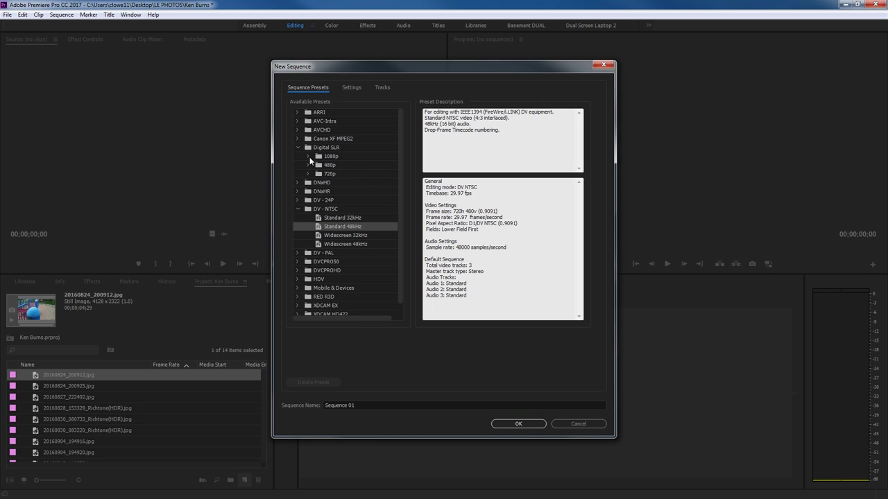
left_click(308, 156)
left_click(342, 165)
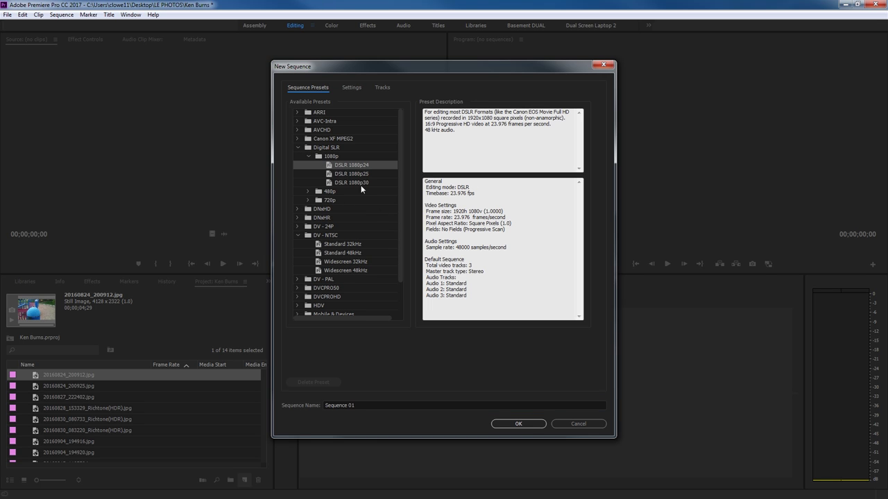
left_click(519, 424)
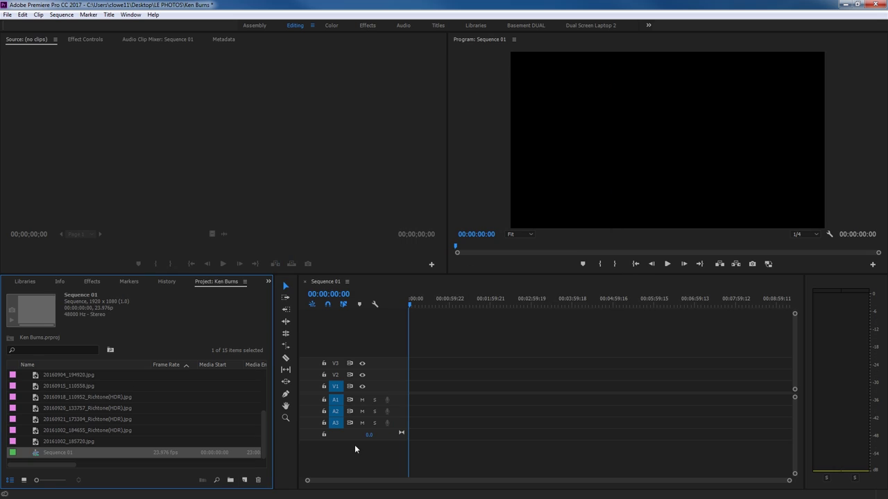
scroll(127, 405, "up", 3)
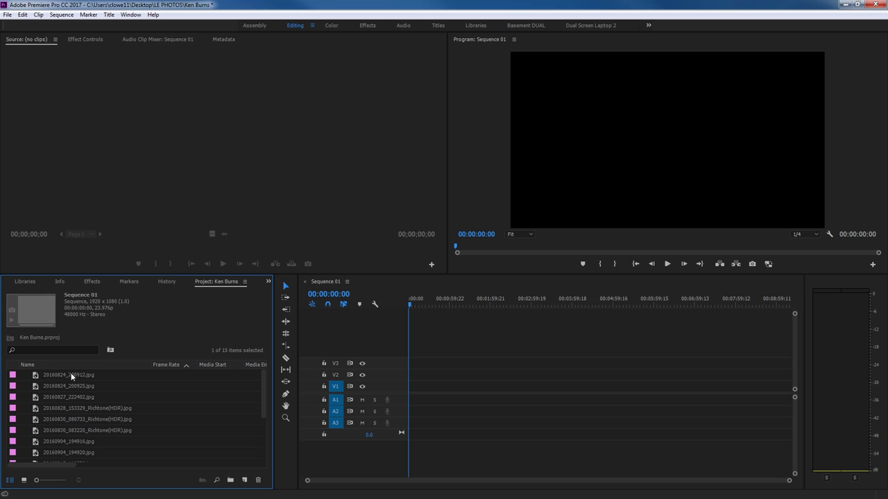
Drag 20160824_200912.jpg onto the start of V1 and adjust its size in the Program monitor
left_click_drag(58, 376, 411, 386)
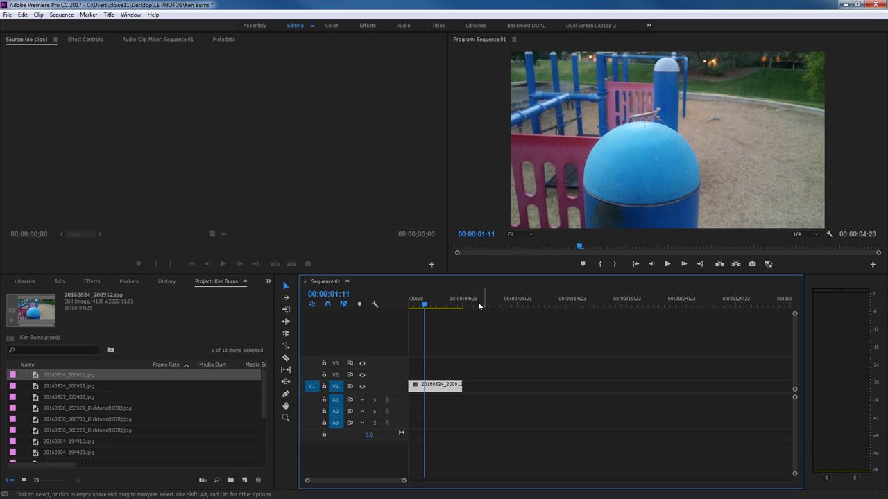
double_click(546, 148)
mouse_move(512, 227)
left_mouse_down()
mouse_move(578, 190)
mouse_move(520, 230)
mouse_move(535, 229)
mouse_move(511, 229)
left_mouse_up()
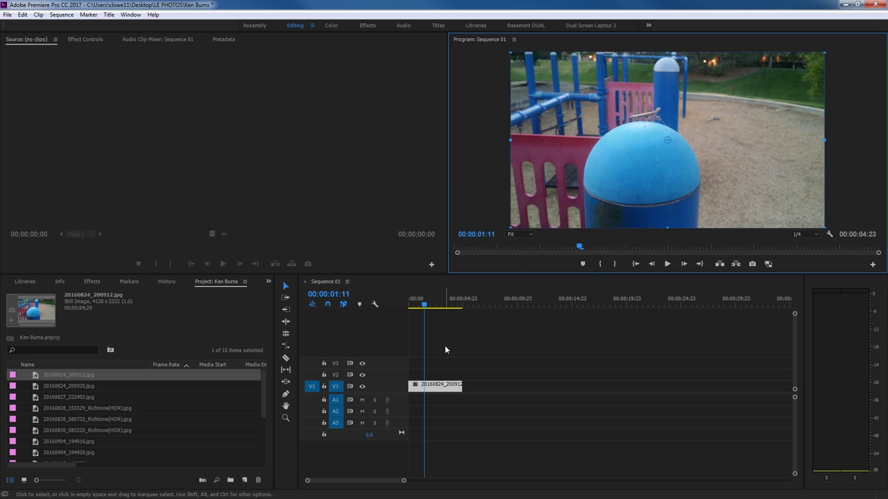
Turn on Default scale to frame size in General preferences, then re-import the photos with Ctrl+I
key("grave")
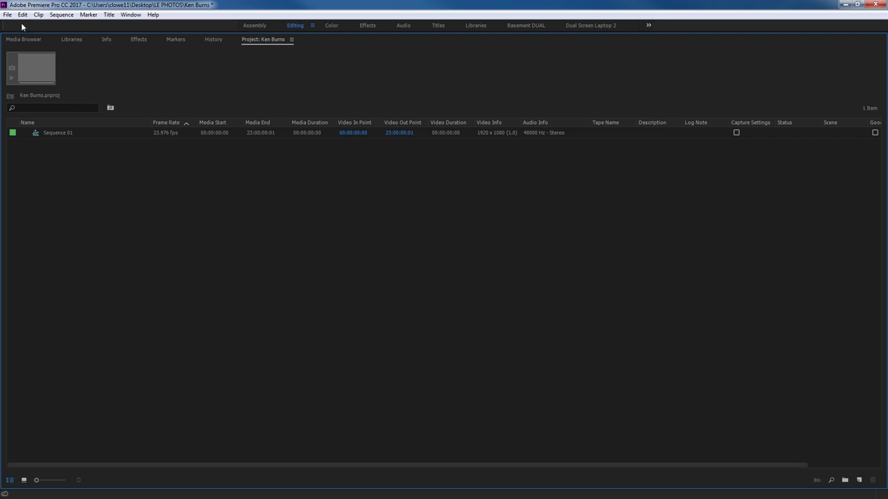
left_click(22, 14)
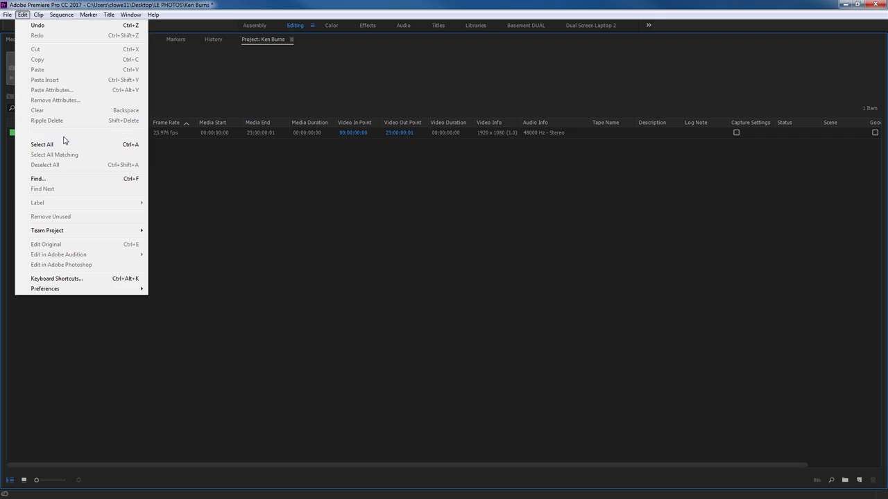
mouse_move(83, 290)
left_click(171, 290)
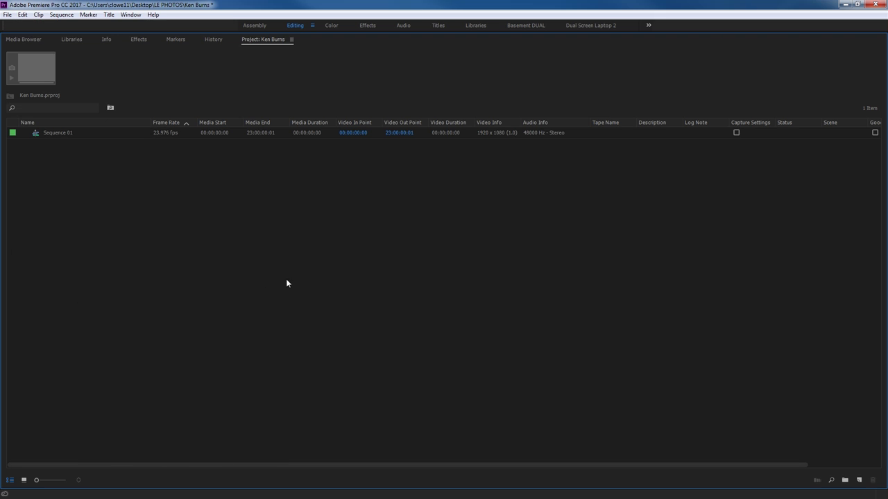
left_click(383, 265)
left_click(383, 265)
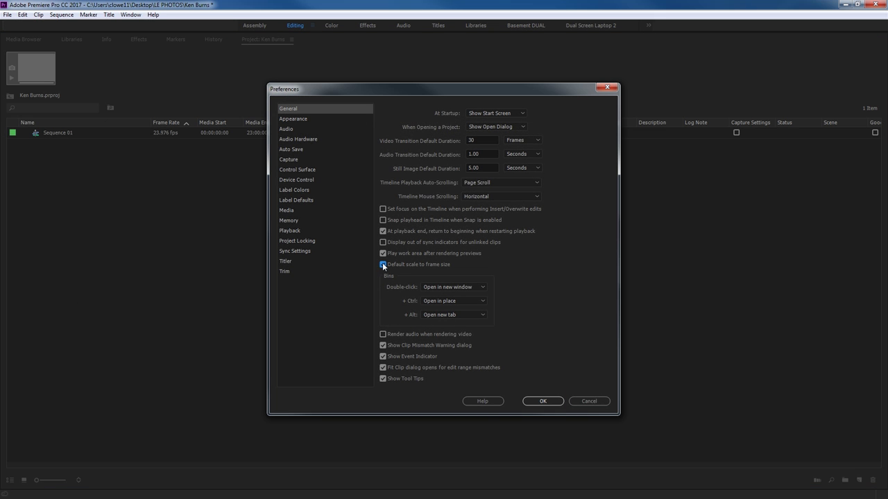
left_click(538, 402)
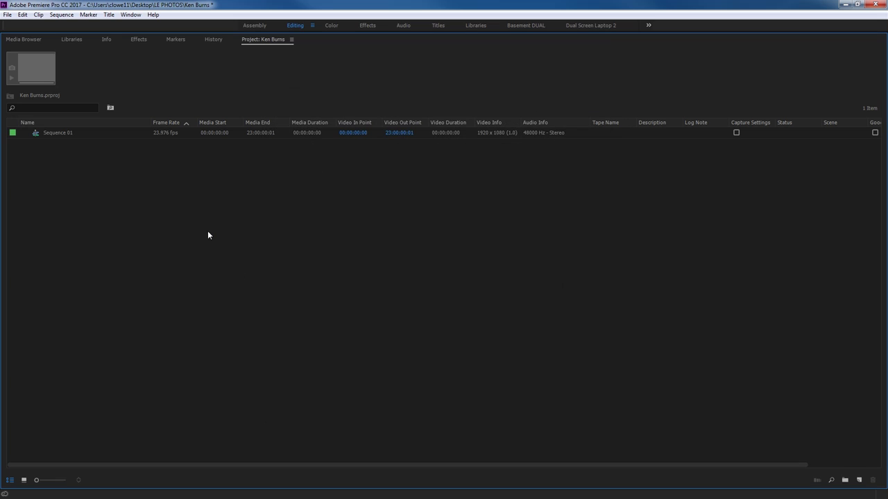
key("ctrl+i")
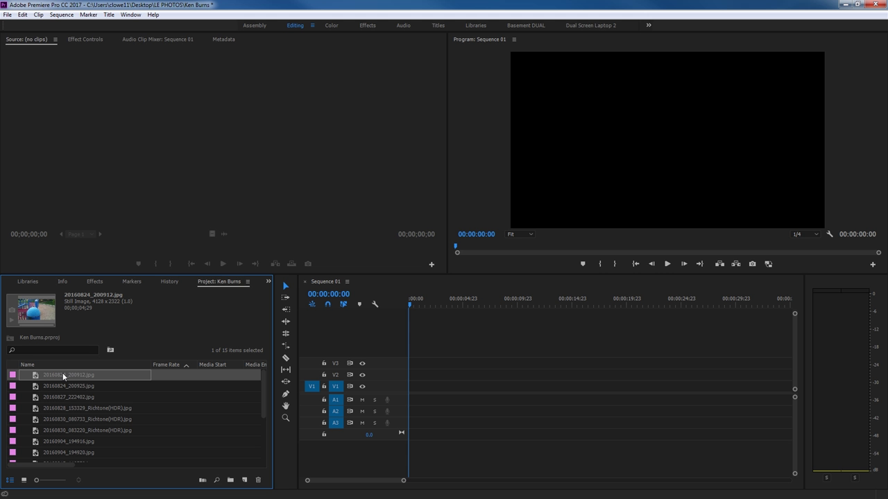
left_click_drag(61, 372, 402, 385)
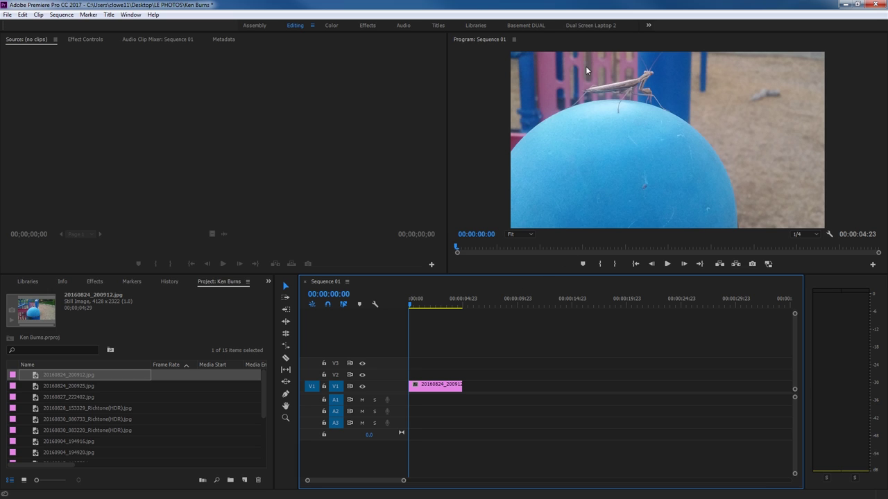
left_click(425, 385)
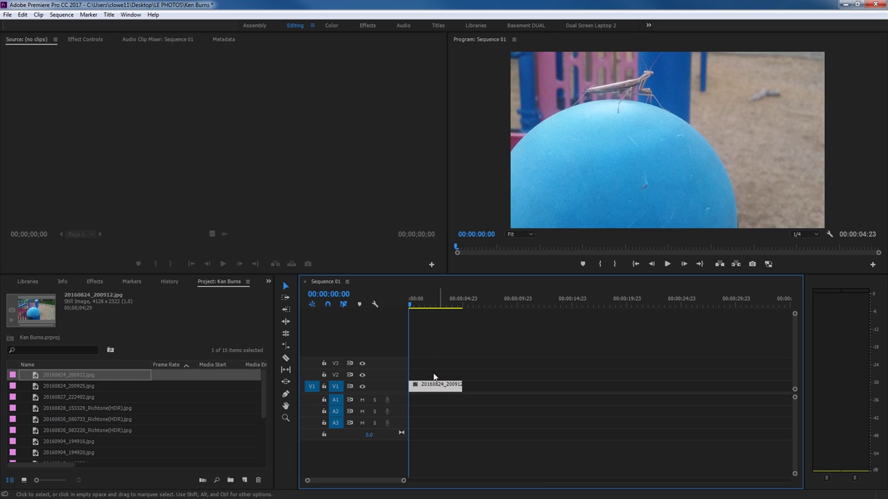
left_click(567, 194)
left_click_drag(567, 189, 528, 77)
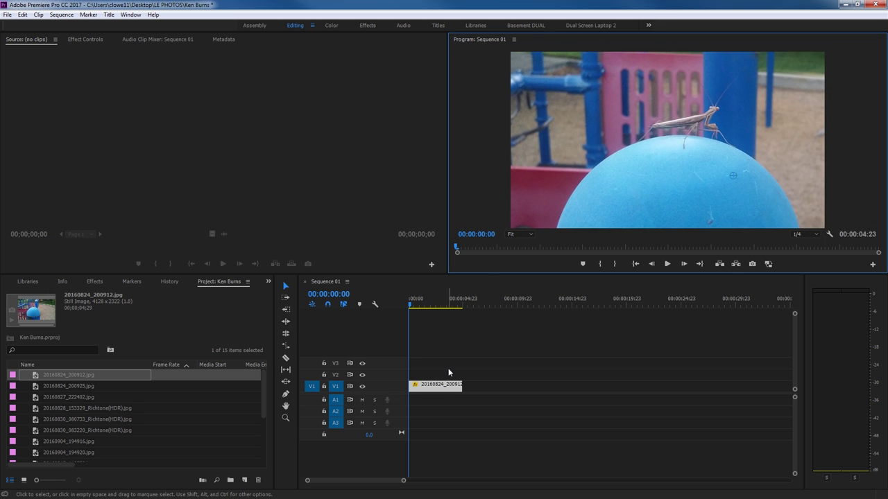
left_click_drag(638, 228, 606, 192)
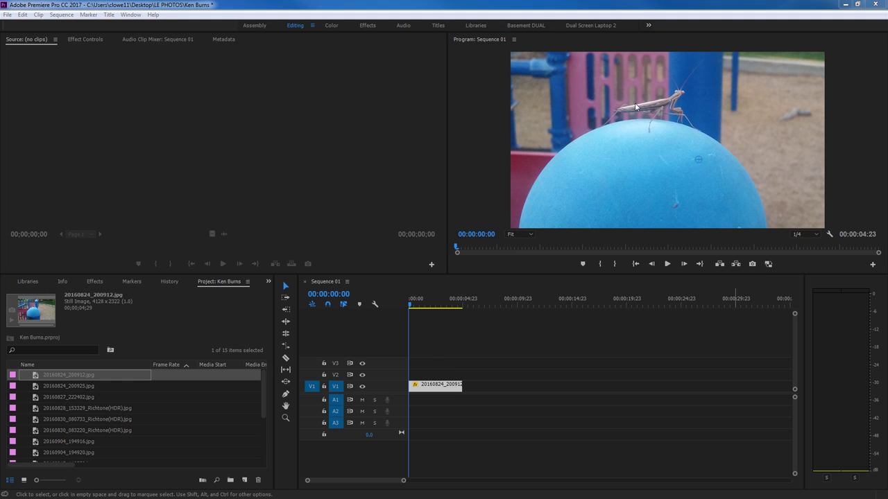
left_click_drag(635, 102, 636, 154)
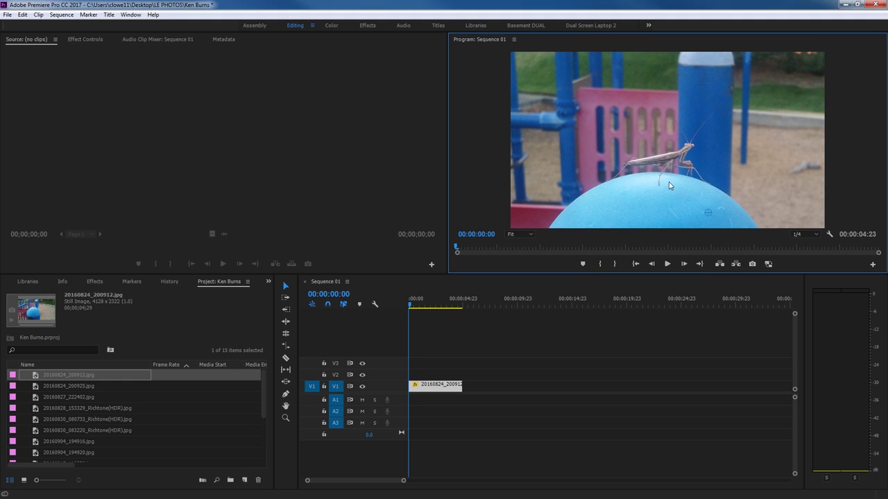
left_click_drag(668, 182, 656, 124)
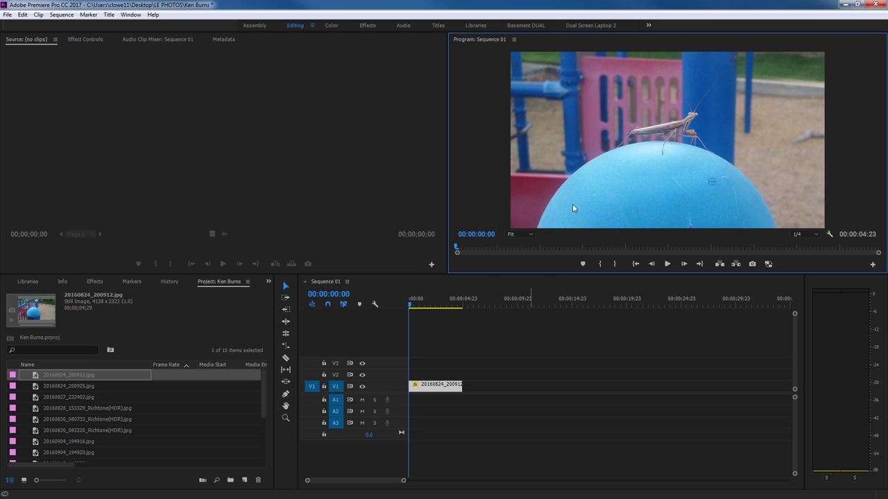
left_click_drag(458, 357, 420, 414)
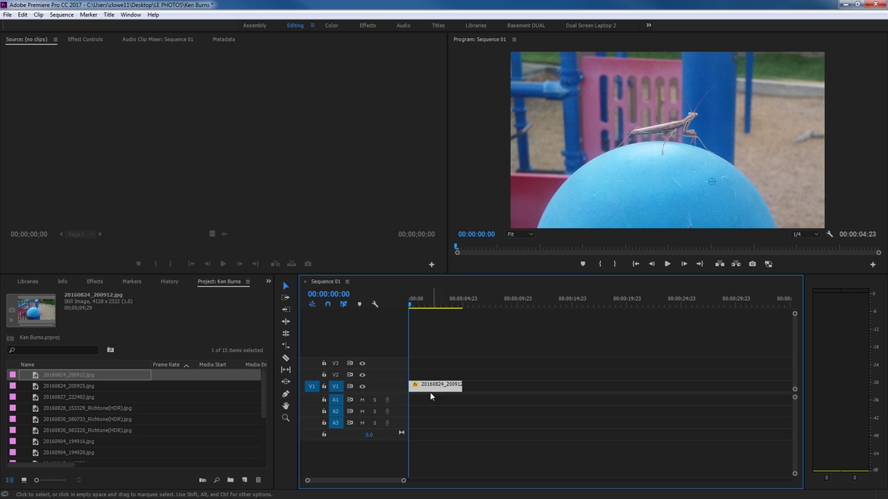
key("Delete")
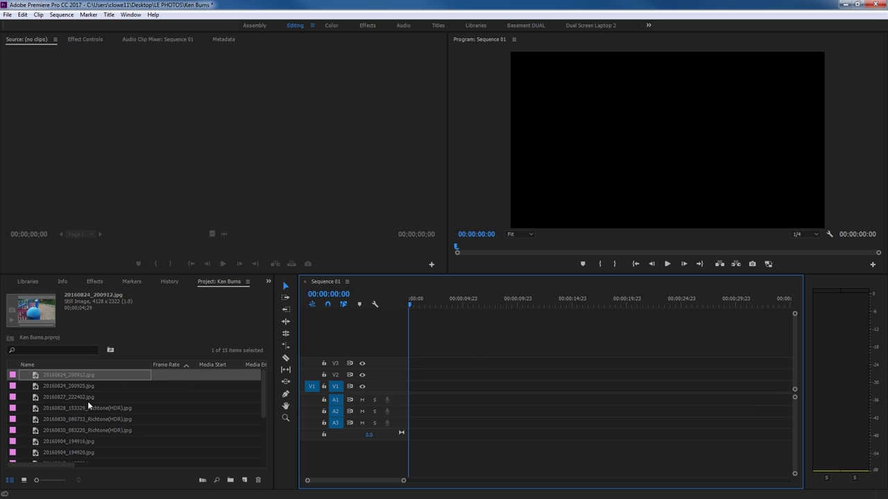
Select all 14 photos and enable Default scale to frame size in General preferences
scroll(94, 396, "down", 3)
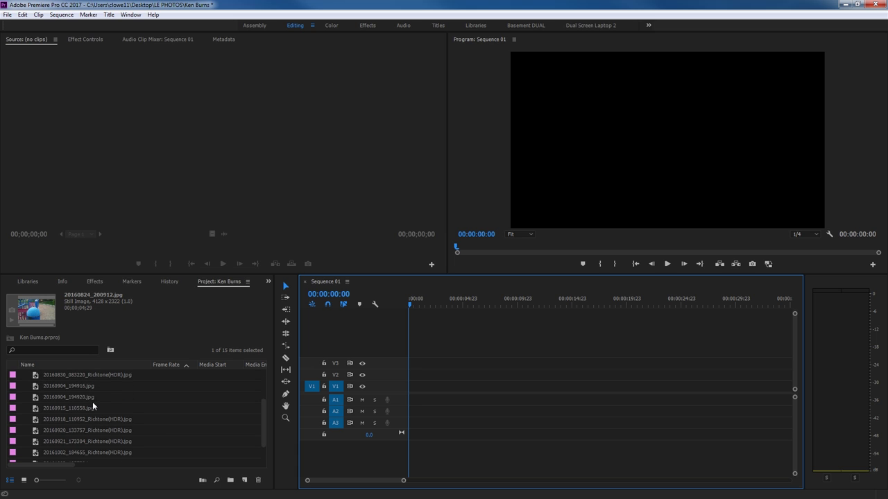
key("grave")
left_click(75, 276, "shift")
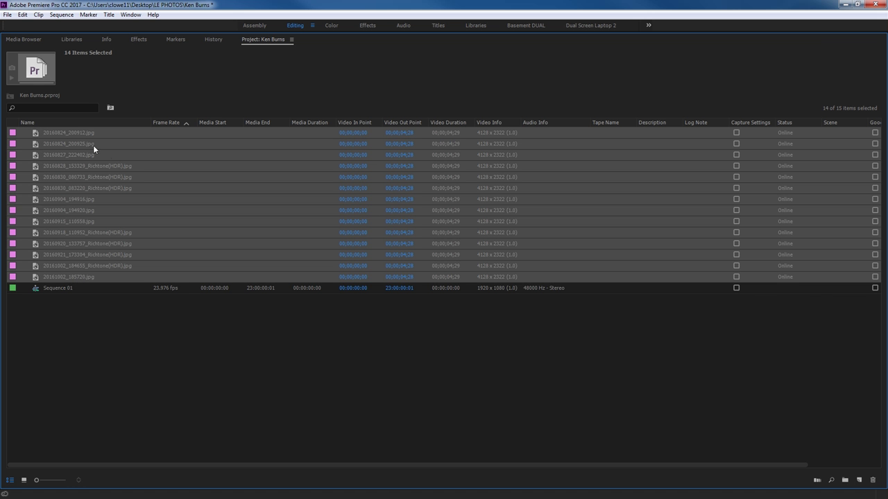
left_click(23, 15)
mouse_move(42, 289)
left_click(173, 287)
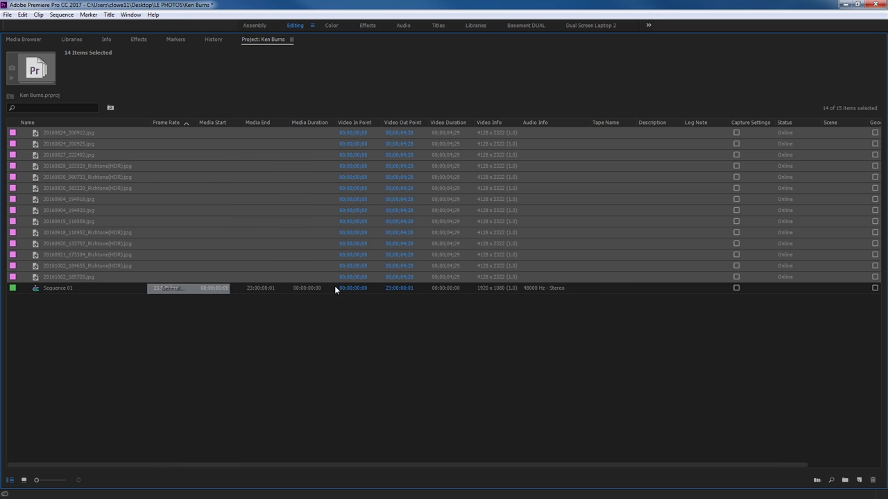
left_click(382, 264)
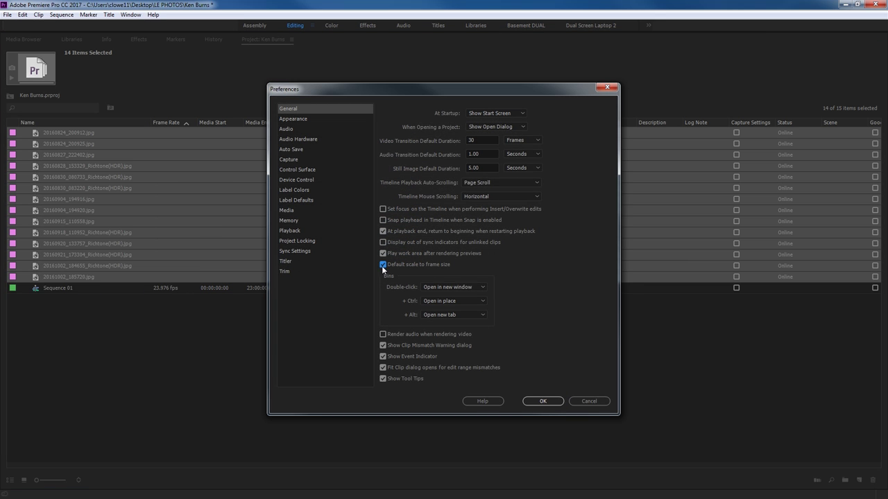
left_click(541, 402)
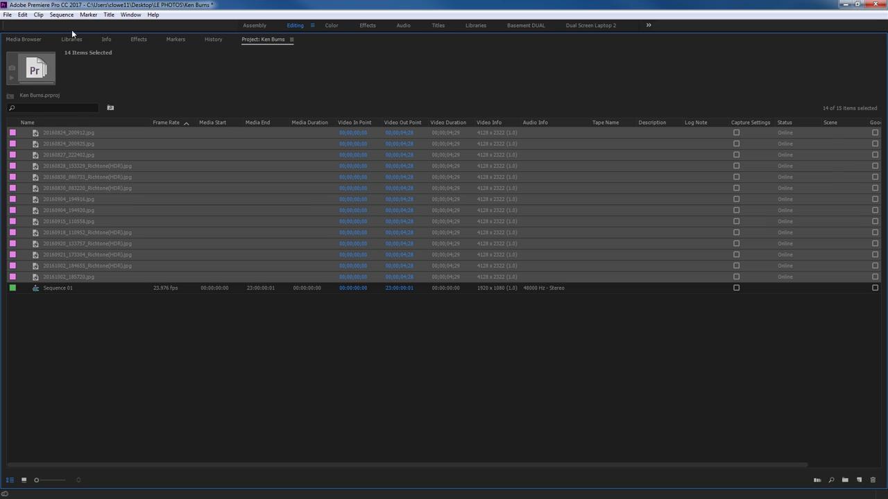
Apply Clip > Video Options > Scale to Frame Size to the selected photos
left_click(40, 15)
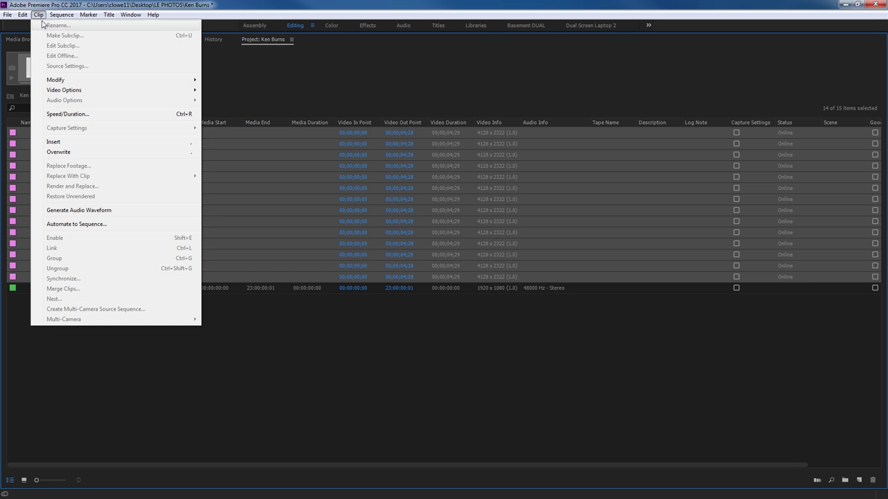
mouse_move(145, 92)
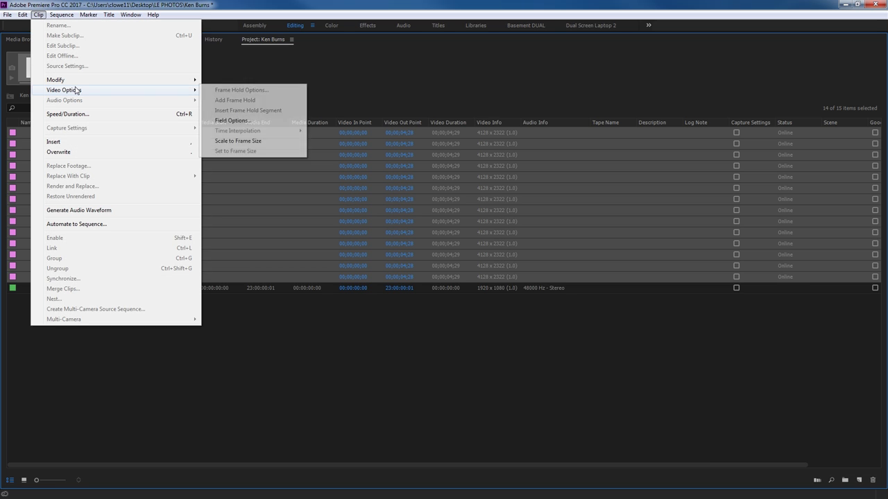
left_click(234, 141)
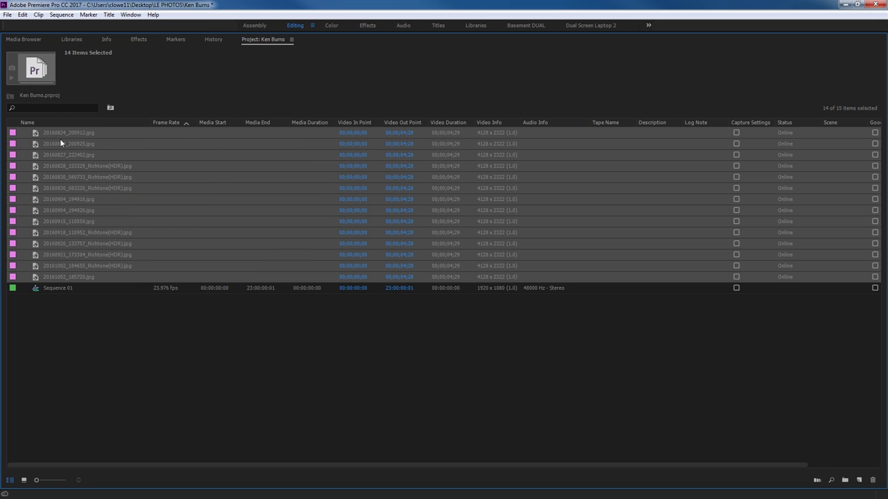
Restore the full editing layout, test-place 20160824_200912.jpg on V1, and remove it again
left_click(76, 344)
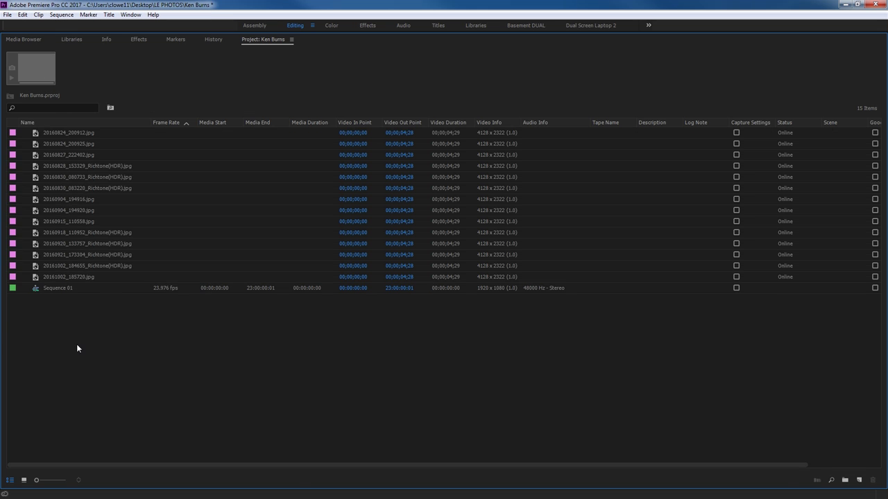
key("grave")
left_click_drag(64, 376, 416, 385)
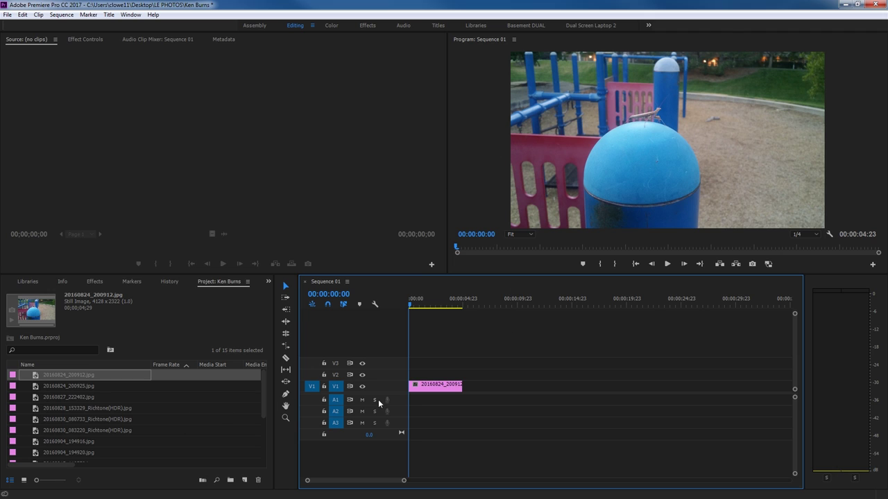
key("Delete")
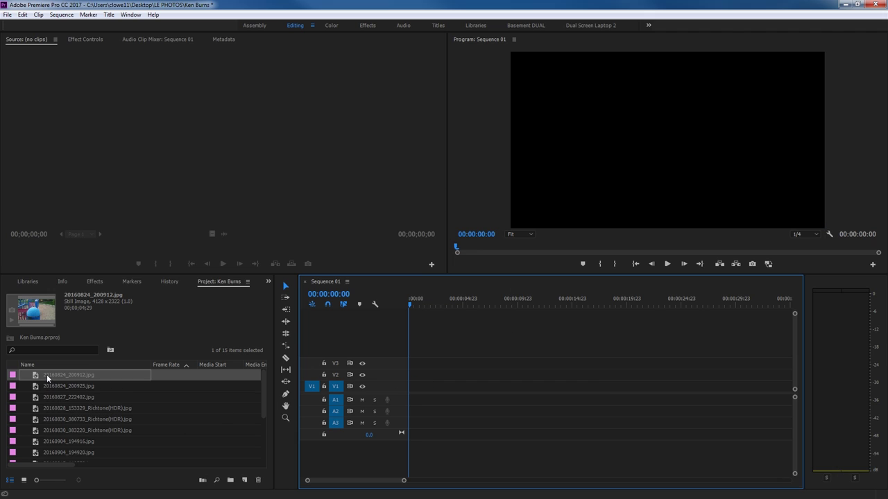
left_click(42, 374)
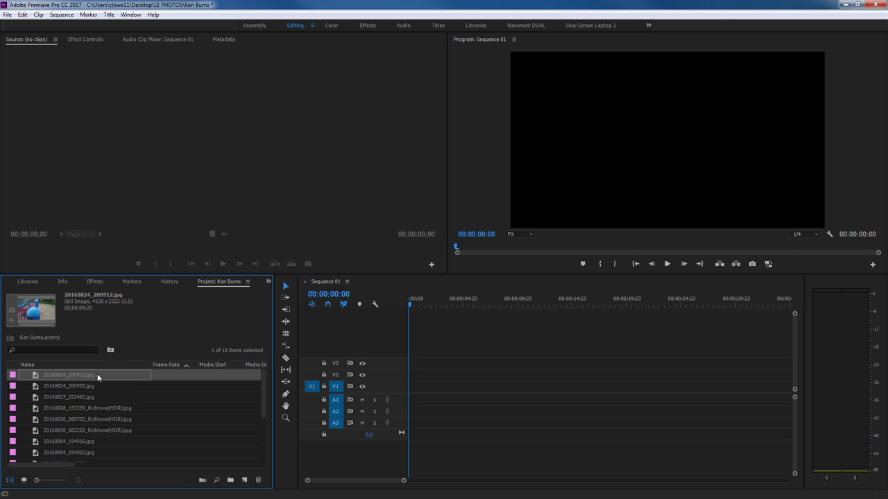
left_click_drag(63, 376, 388, 395)
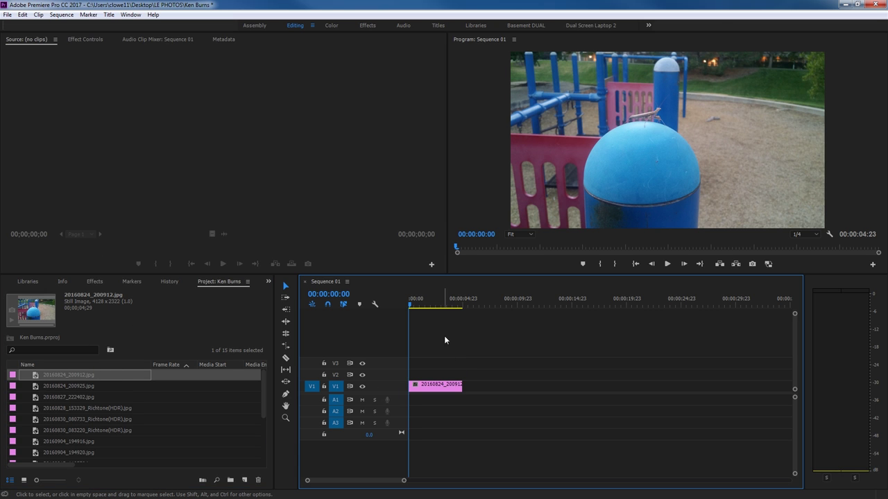
key("ctrl+z")
Set Still Image Default Duration to 10 seconds in General preferences
left_click(22, 14)
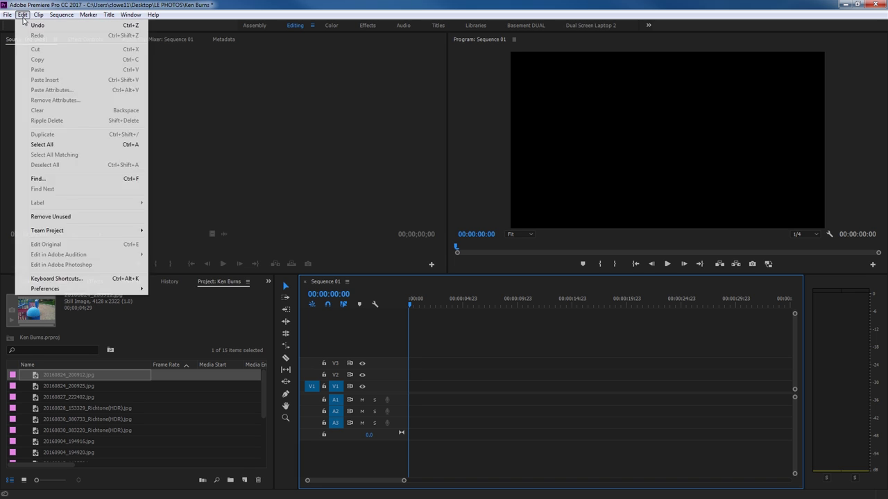
mouse_move(54, 288)
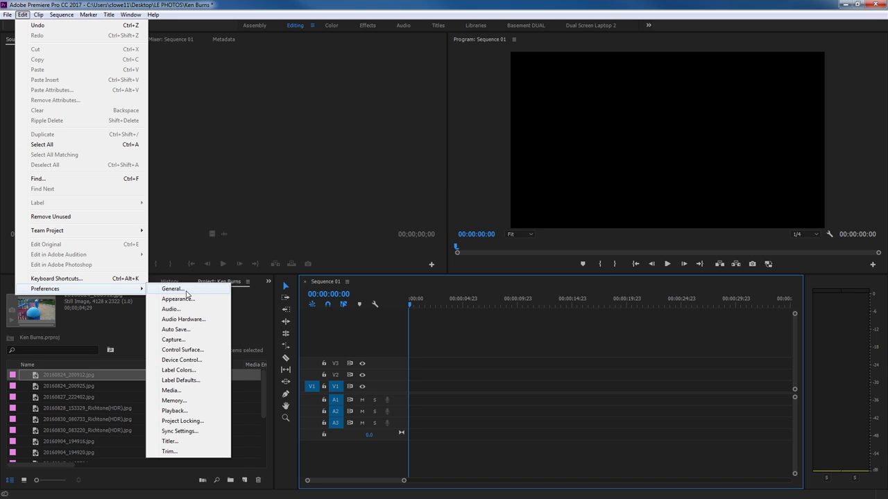
left_click(170, 288)
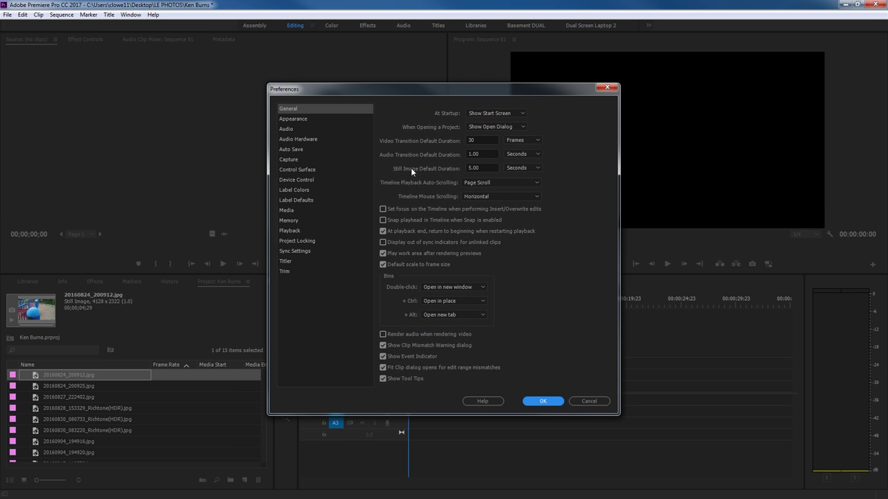
left_click(469, 168)
left_click(510, 170)
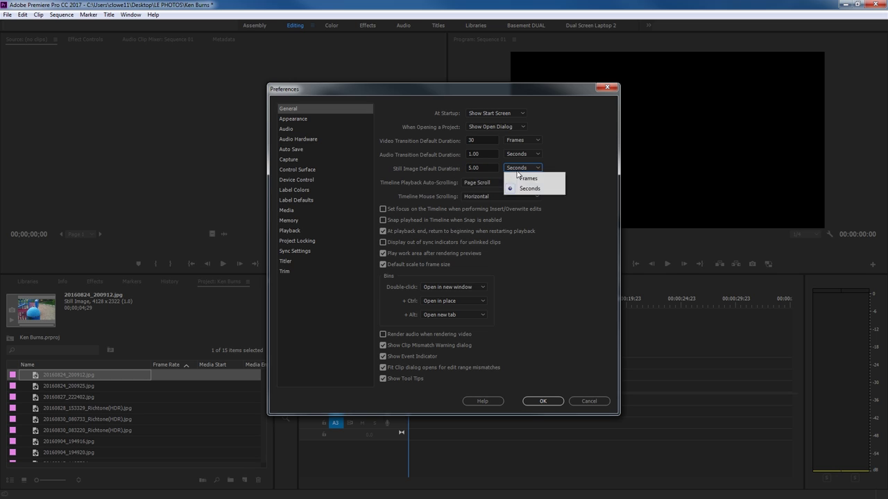
left_click(523, 172)
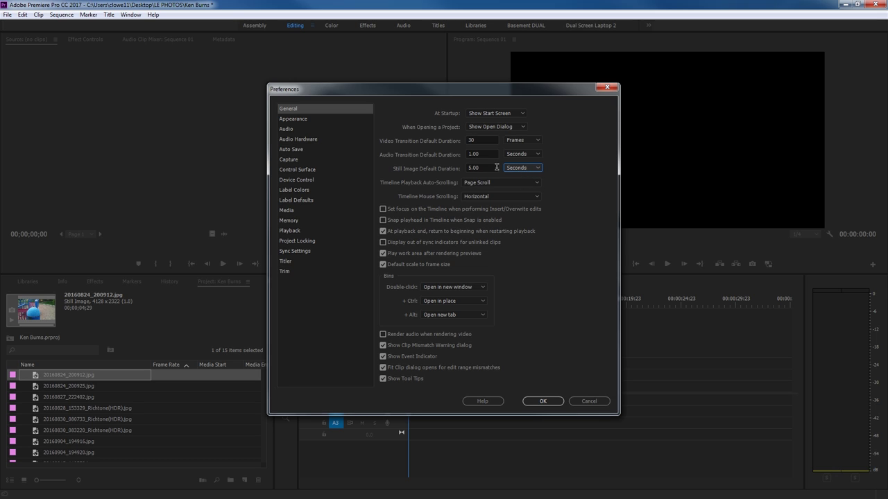
left_click_drag(488, 167, 464, 168)
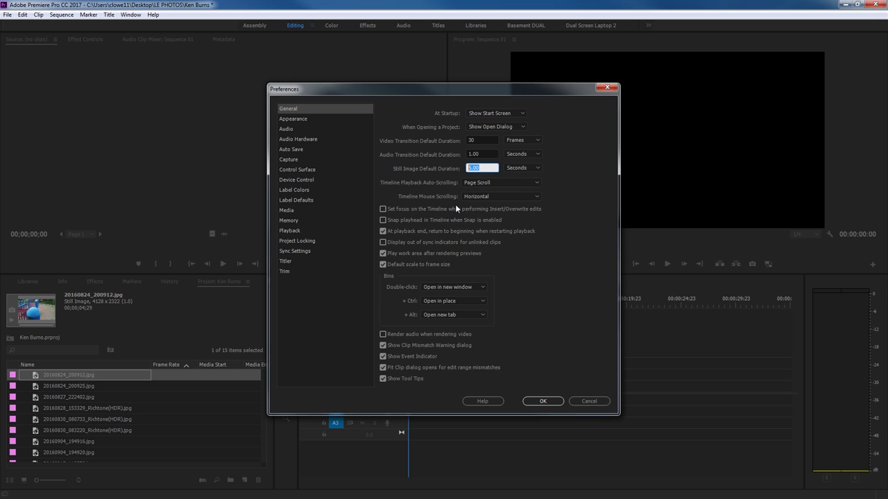
type("10")
Close Preferences and drag all 14 photos in order onto track V1
left_click(580, 402)
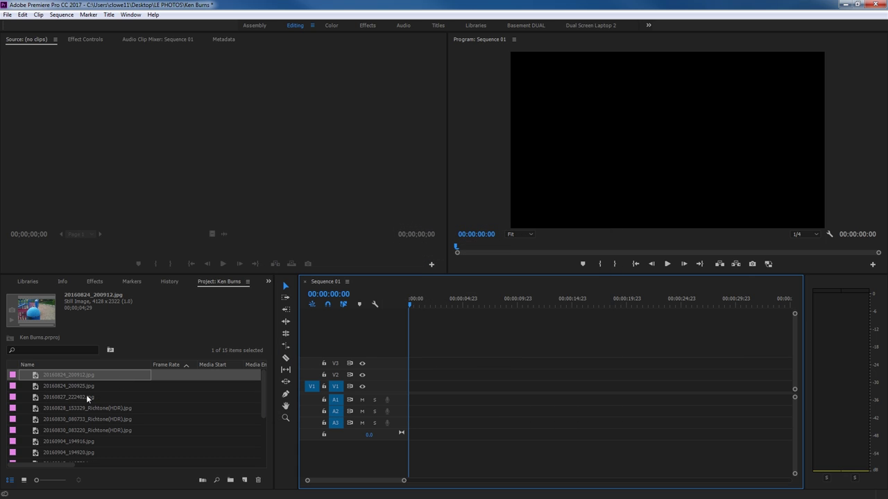
scroll(88, 401, "down", 3)
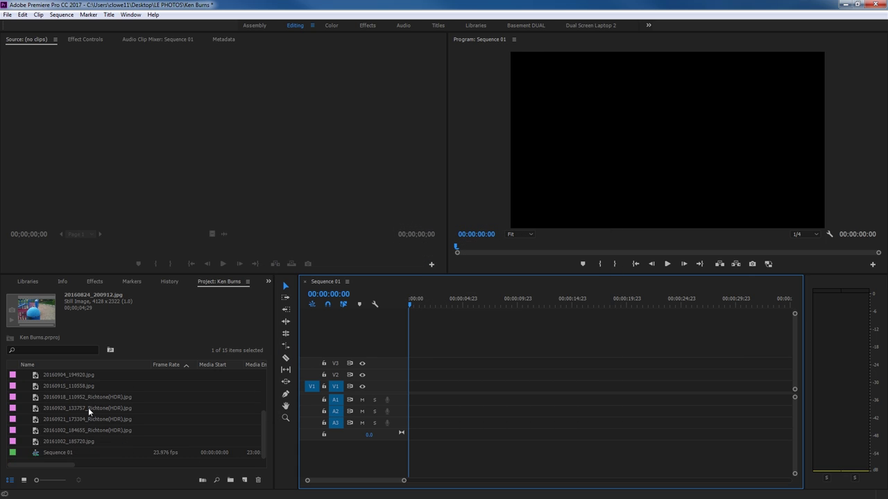
left_click(81, 440, "shift")
scroll(99, 436, "up", 3)
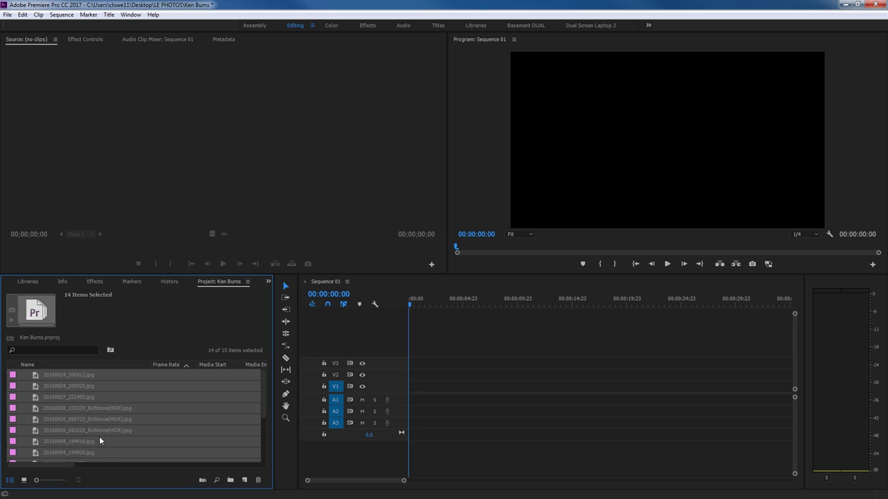
left_click_drag(46, 379, 409, 398)
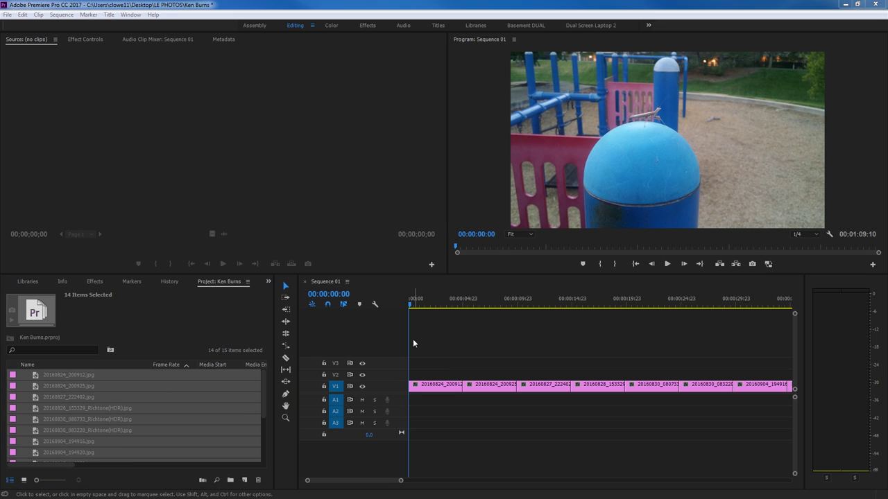
Select all clips on V1 and add default Cross Dissolve transitions between every pair
left_click(425, 304)
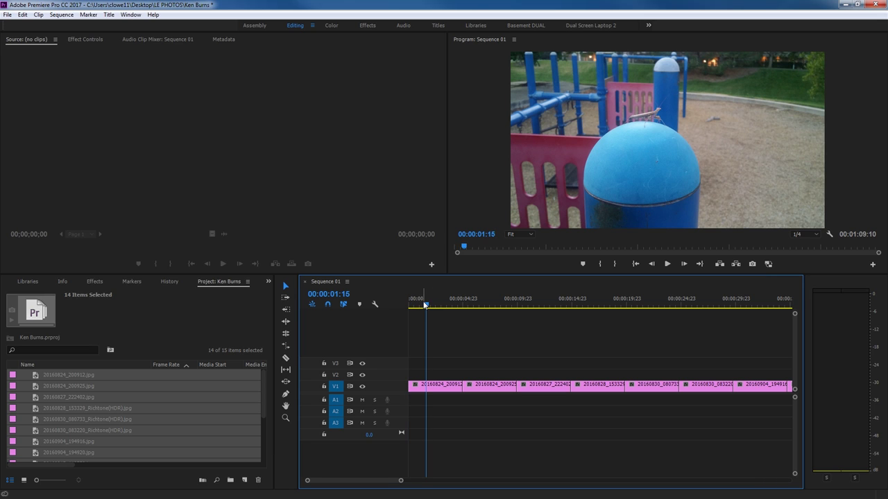
key("shift+equal")
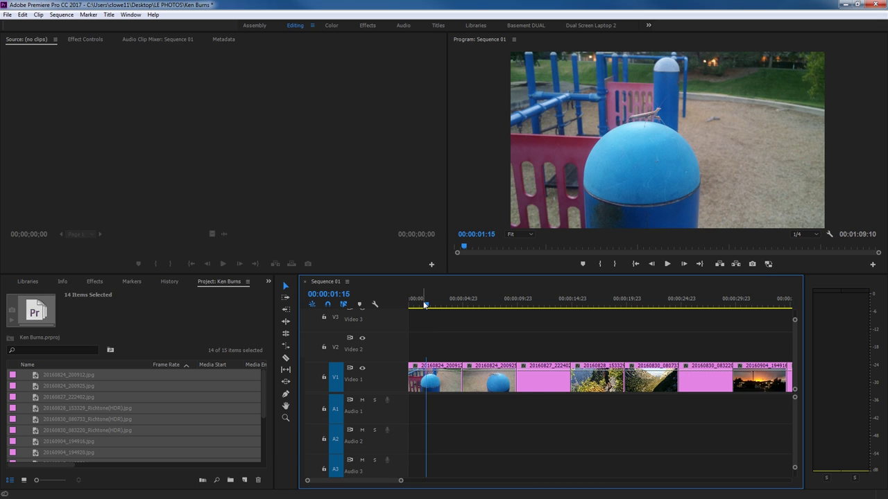
key("backslash")
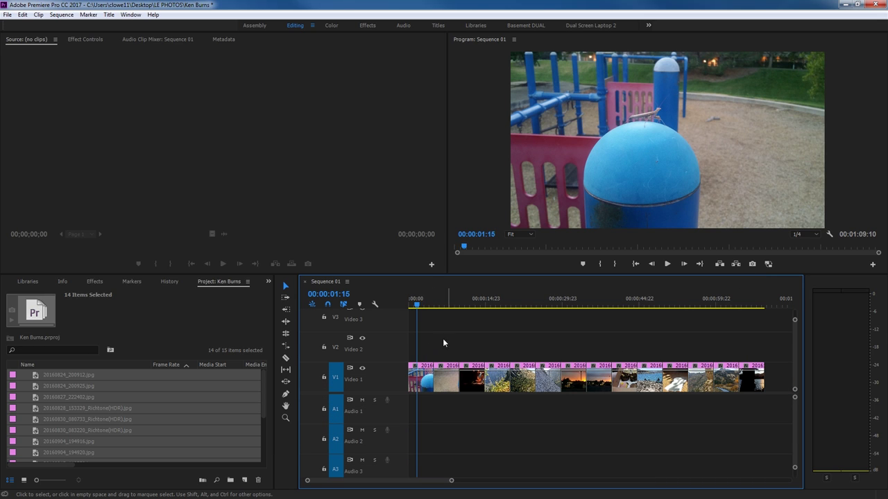
left_click_drag(774, 351, 415, 389)
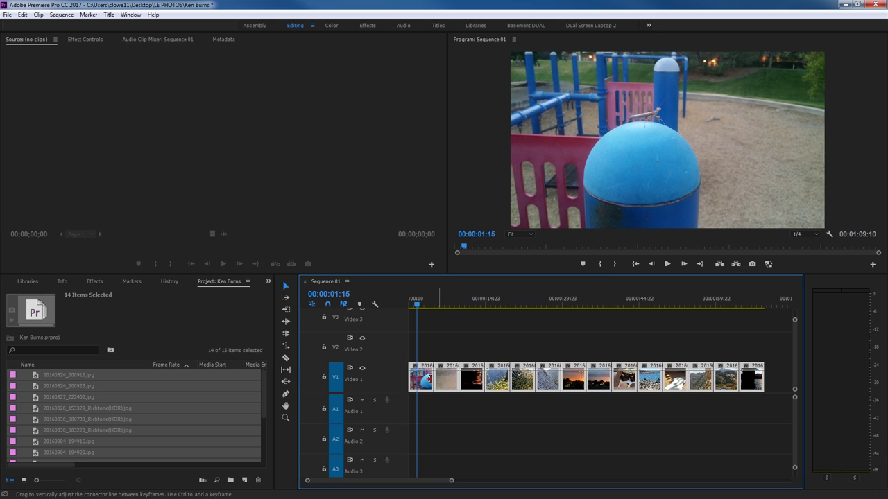
left_click(486, 342)
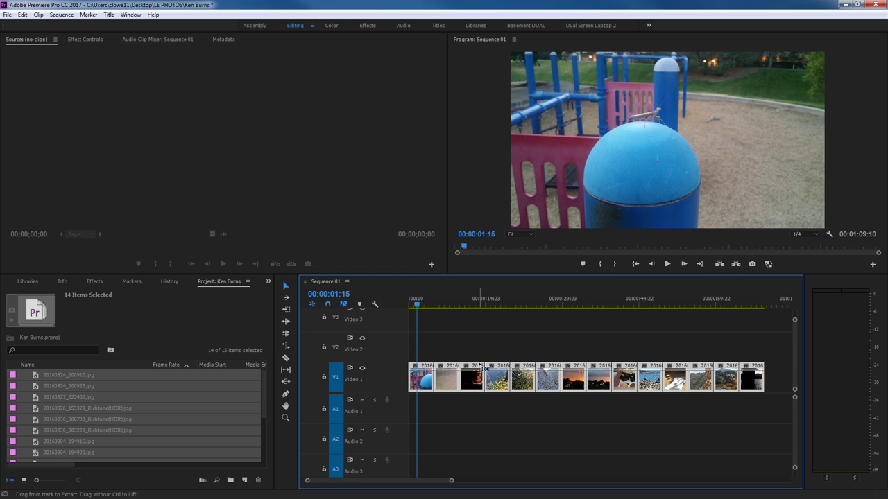
key("shift+d")
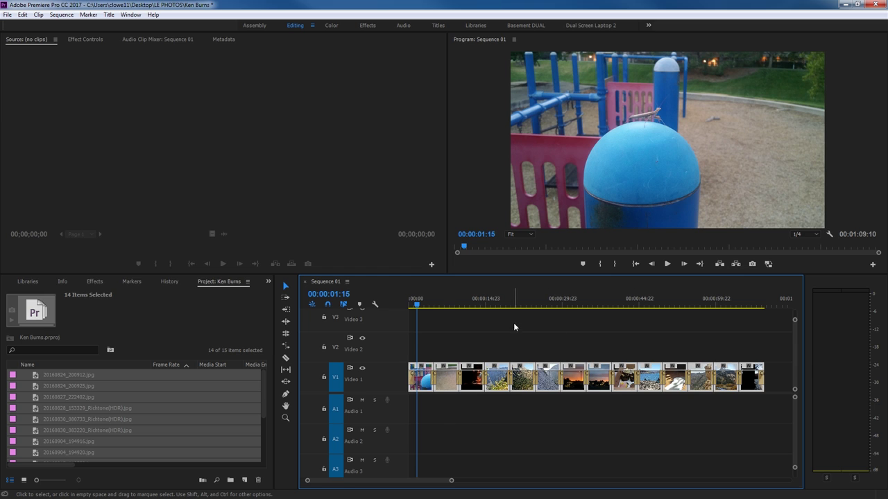
key("=")
key("=")
key("Home")
Play the slideshow at Full preview resolution up to the hiker photo, then return to the start
key("space")
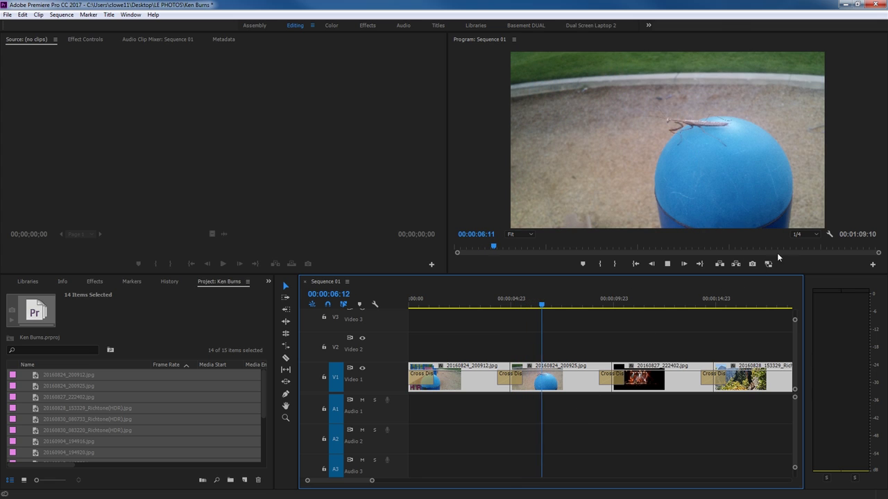
left_click(797, 234)
left_click(801, 243)
key("space")
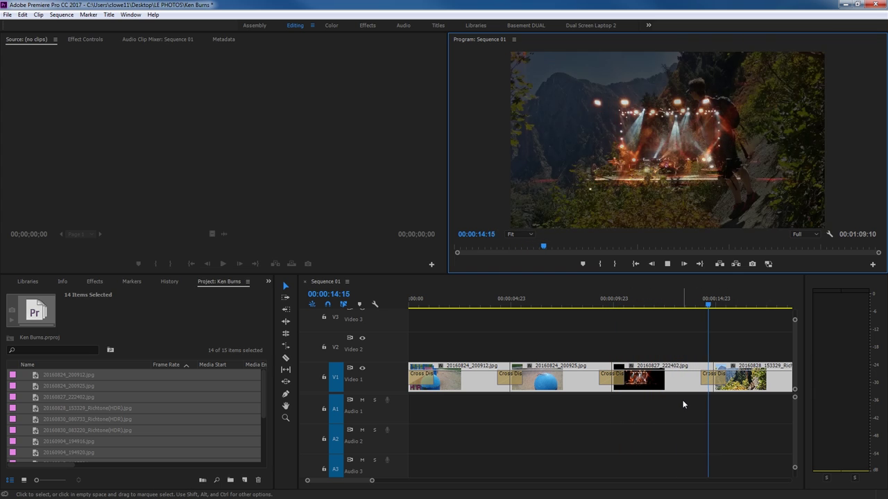
key("space")
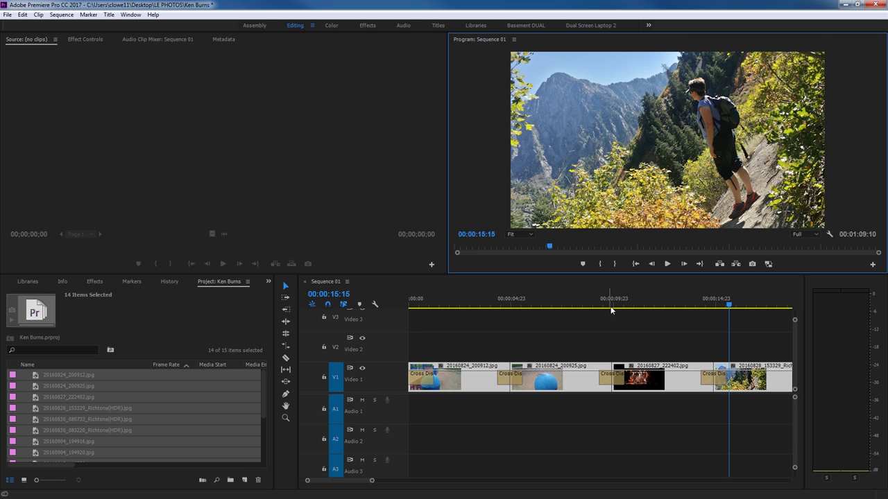
left_click(725, 414)
key("Home")
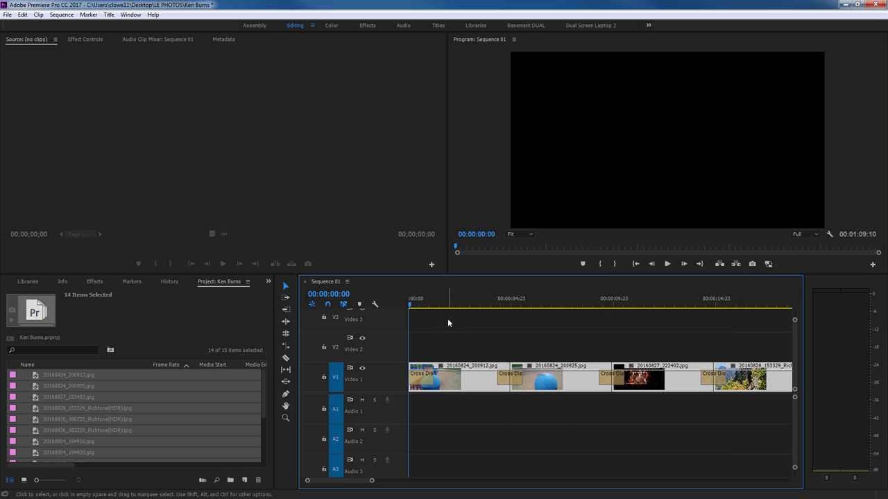
left_click(461, 305)
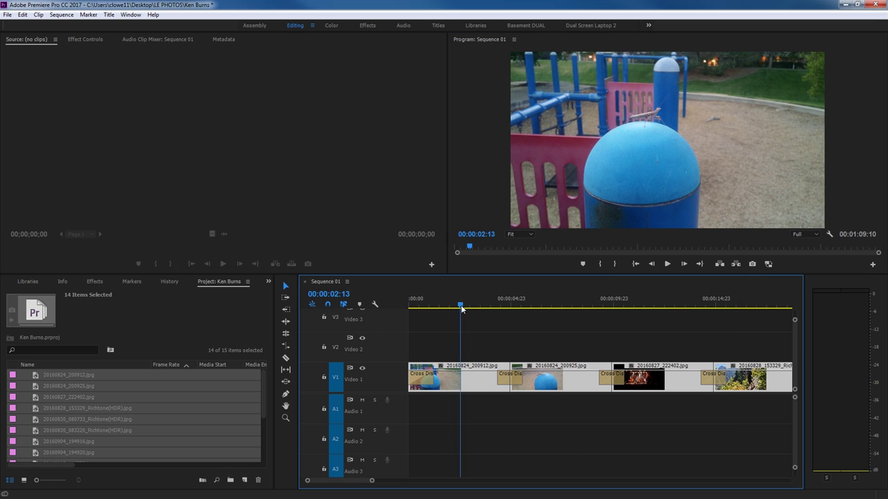
left_click(477, 332)
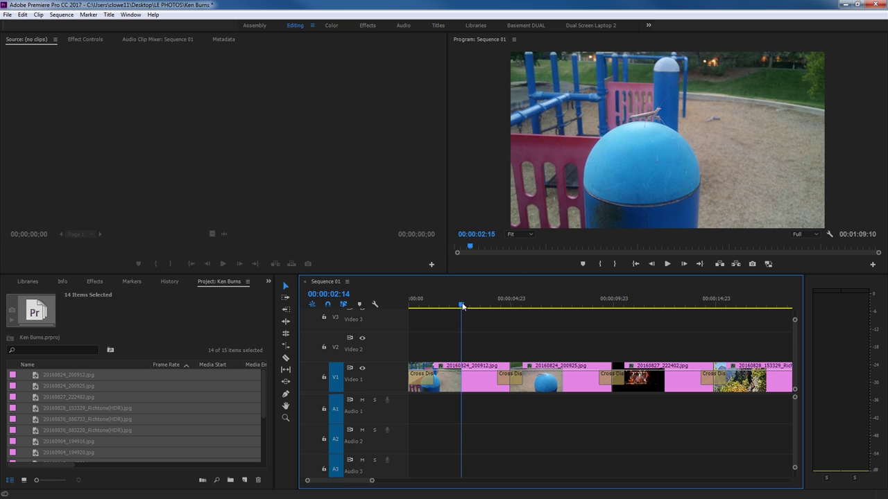
Select 20160824_200912.jpg on V1, show Effect Controls, and widen the panel and its keyframe timeline
left_click_drag(462, 305, 481, 312)
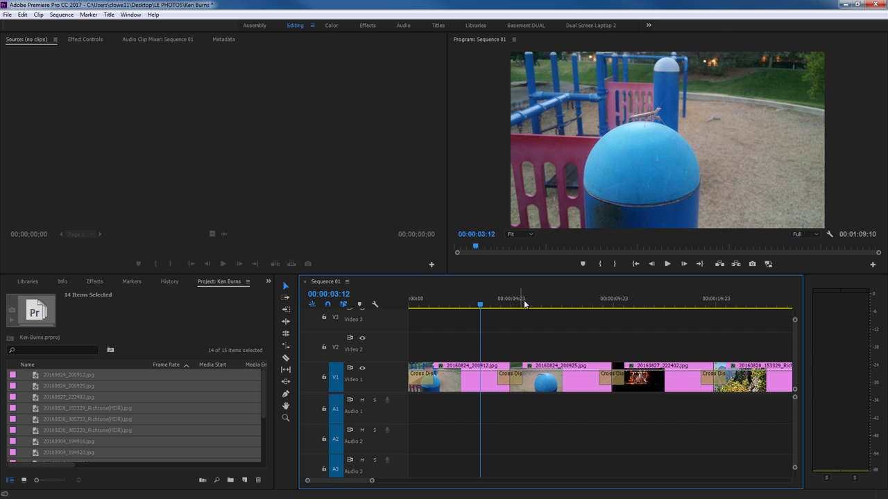
left_click(439, 305)
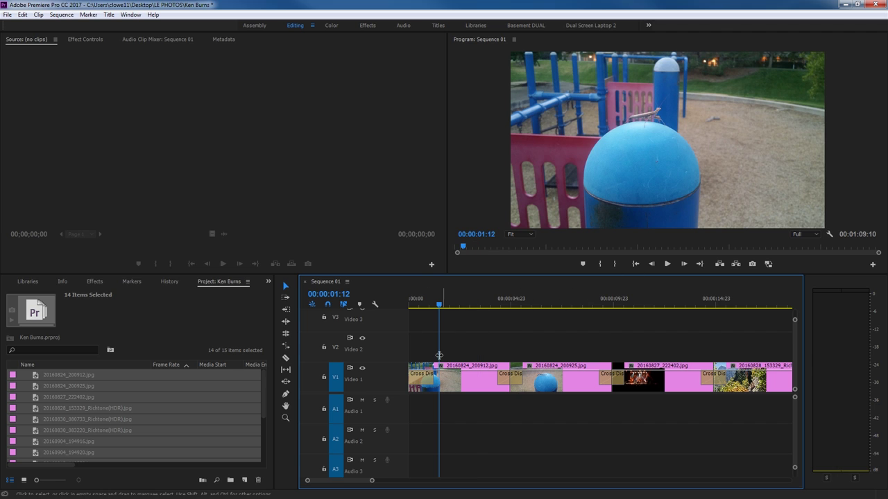
left_click(452, 385)
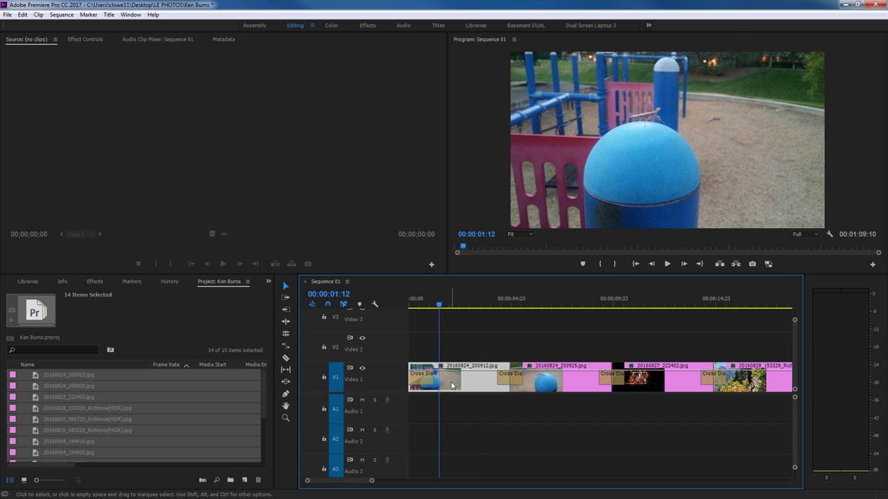
left_click(97, 41)
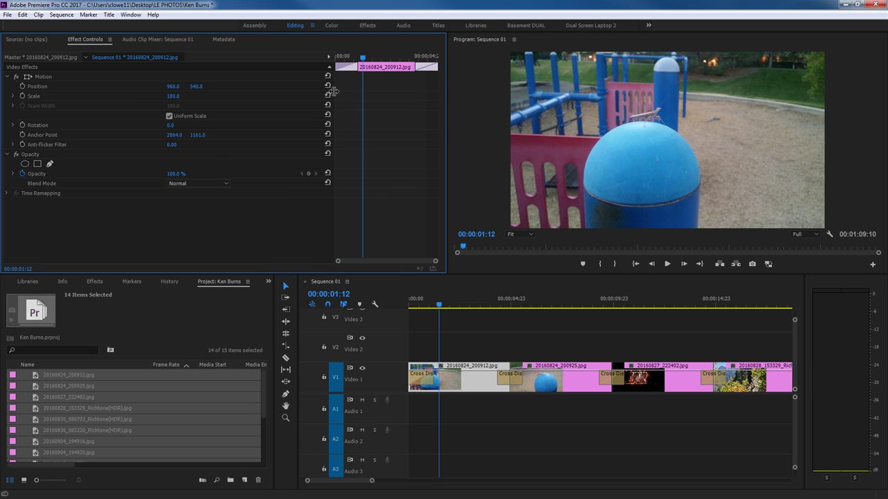
left_click_drag(448, 103, 492, 104)
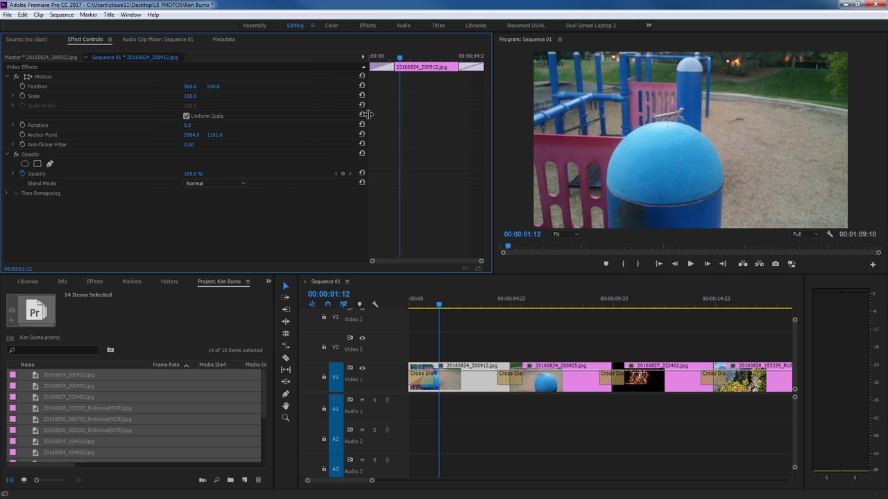
left_click_drag(369, 116, 240, 117)
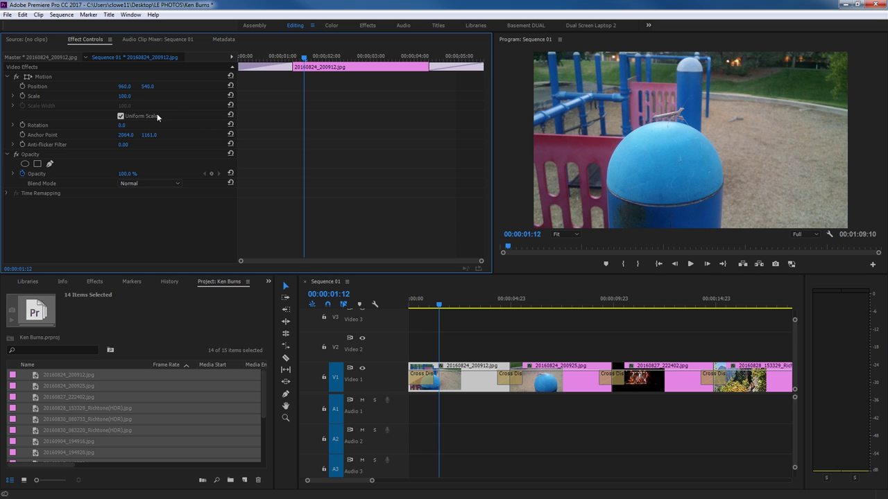
left_click(125, 96)
type("118")
key("Return")
left_click_drag(125, 97, 185, 97)
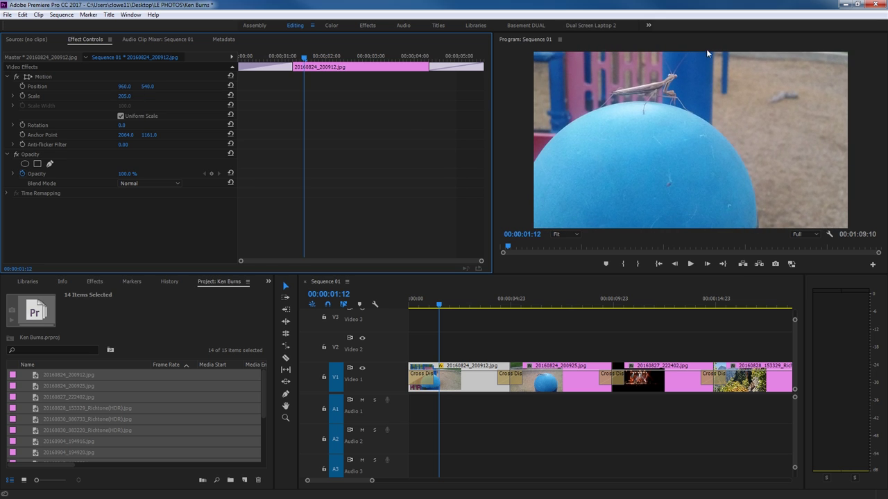
left_click(230, 113)
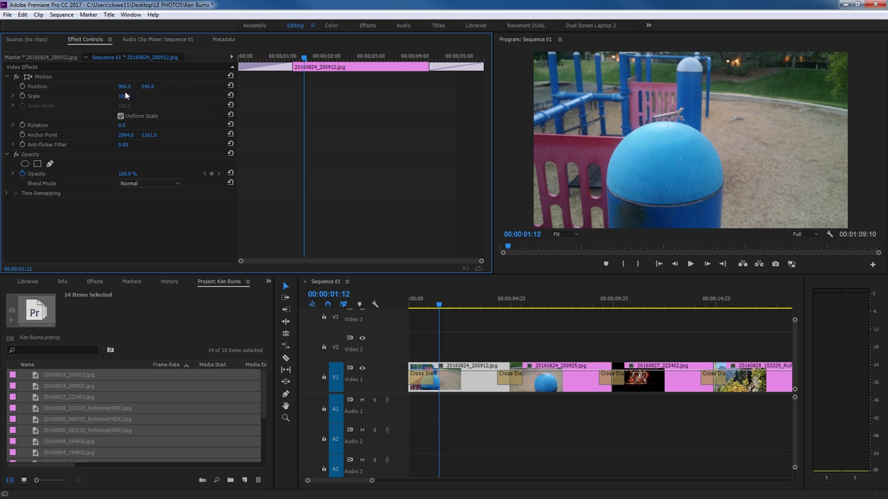
left_click(125, 96)
type("139")
key("Return")
left_click_drag(128, 97, 414, 118)
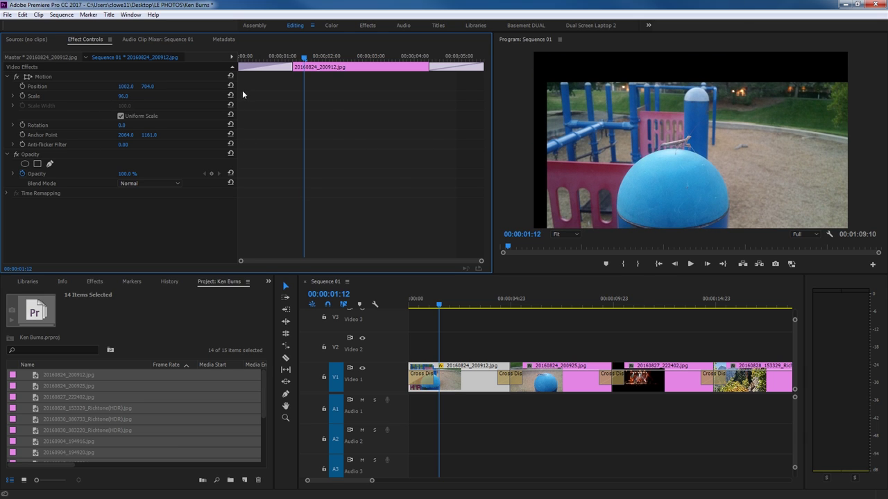
left_click(231, 76)
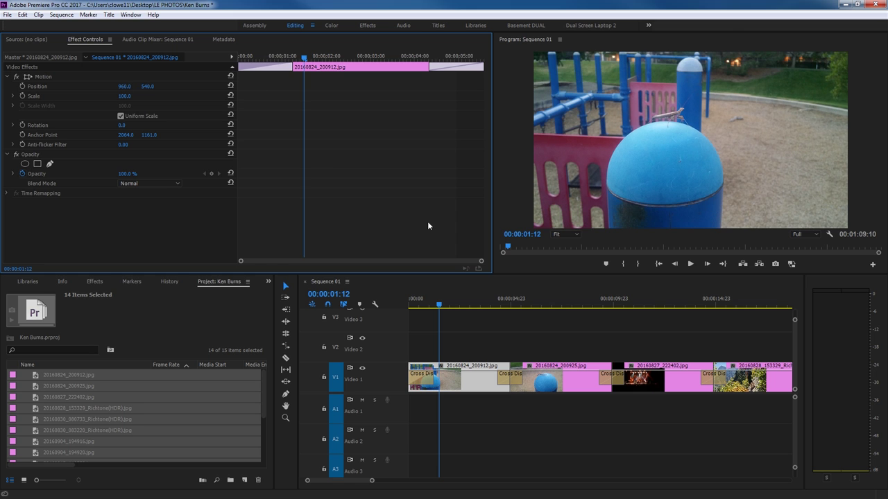
key("Right")
key("Right")
key("Right")
key("Right")
left_click_drag(311, 57, 350, 62)
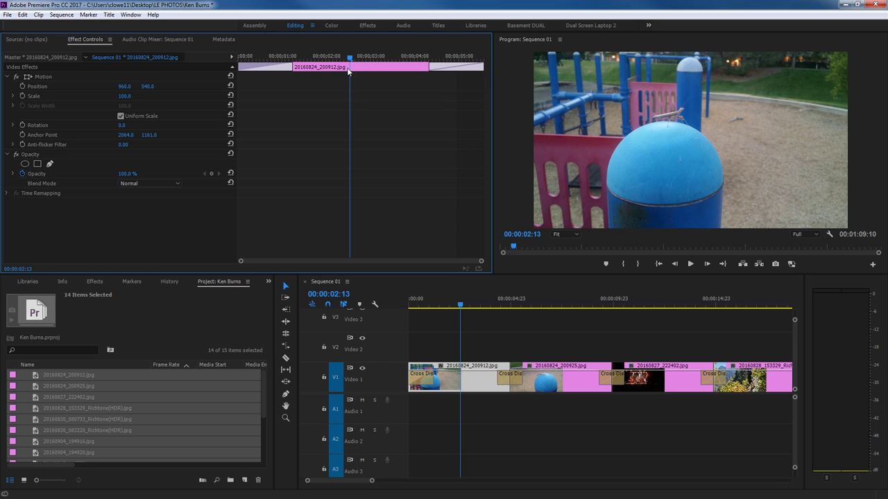
Create the first photo's starting Position and Scale keyframes at 00:00:01:17
left_click(323, 58)
mouse_move(325, 61)
left_mouse_down()
mouse_move(309, 62)
mouse_move(316, 65)
left_mouse_up()
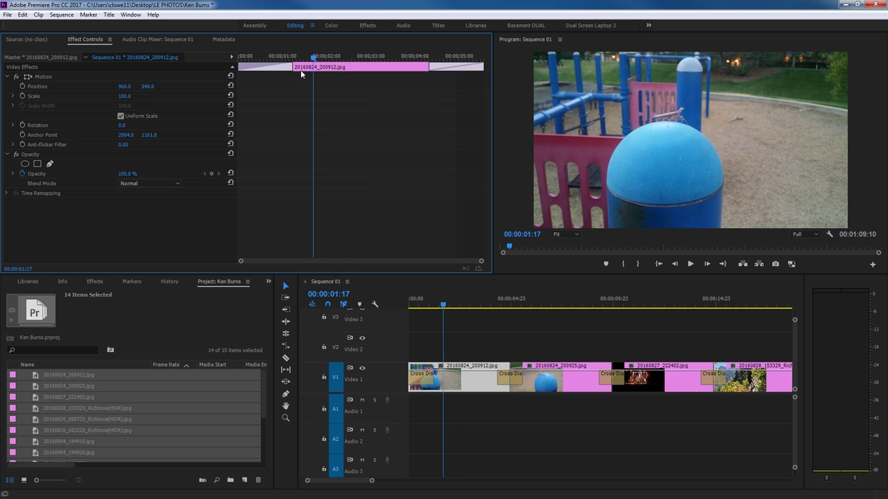
left_click(22, 86)
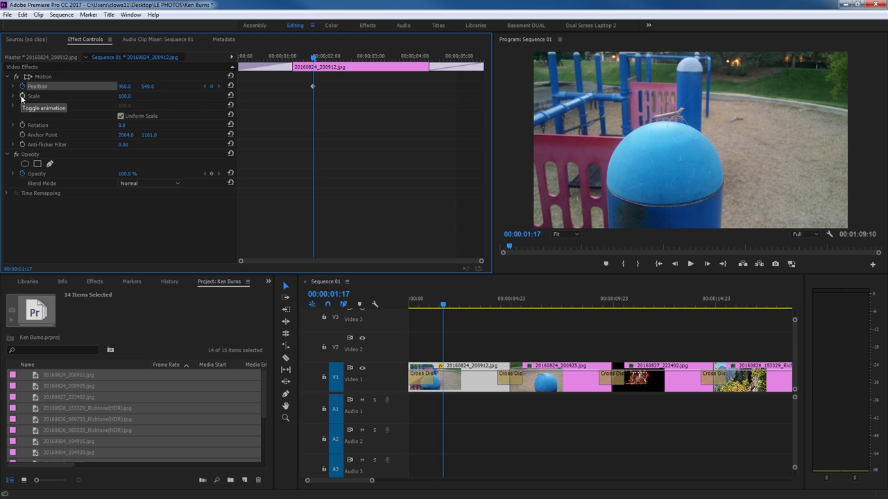
left_click(22, 96)
Add matching Position and Scale keyframes at 00:00:03:11 and check both keyframe pairs
left_click_drag(320, 62, 393, 73)
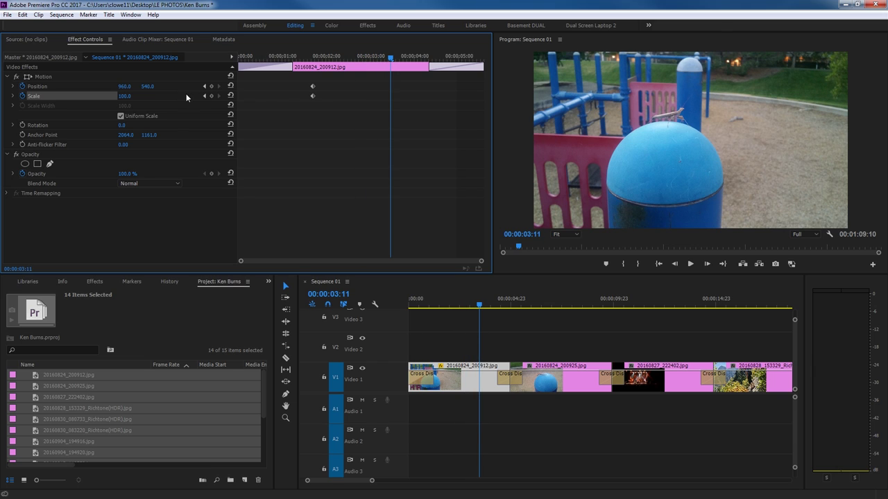
left_click(210, 86)
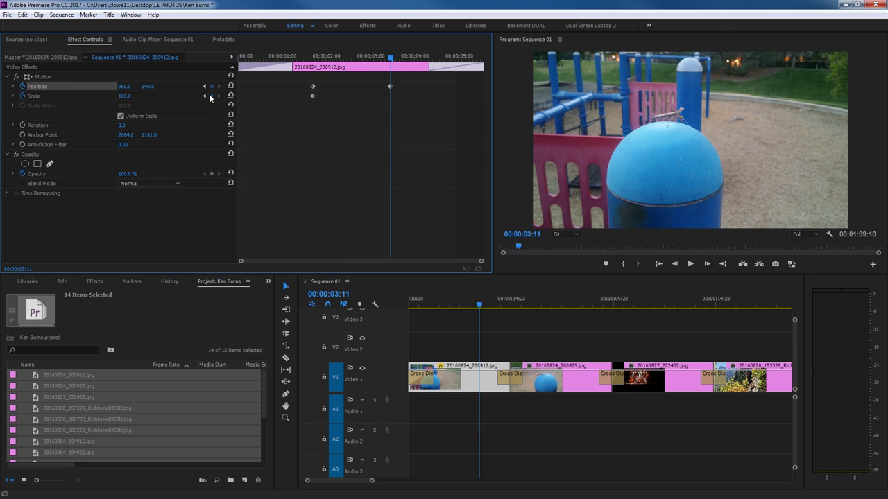
left_click(211, 95)
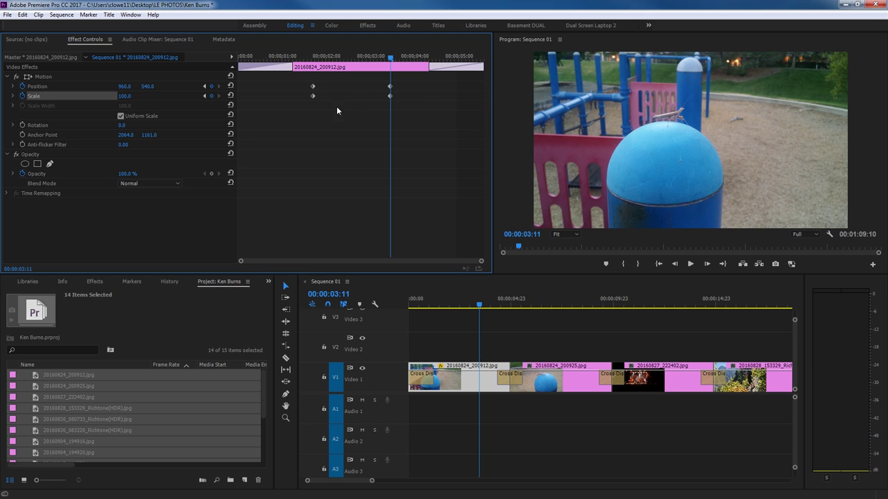
left_click(205, 86)
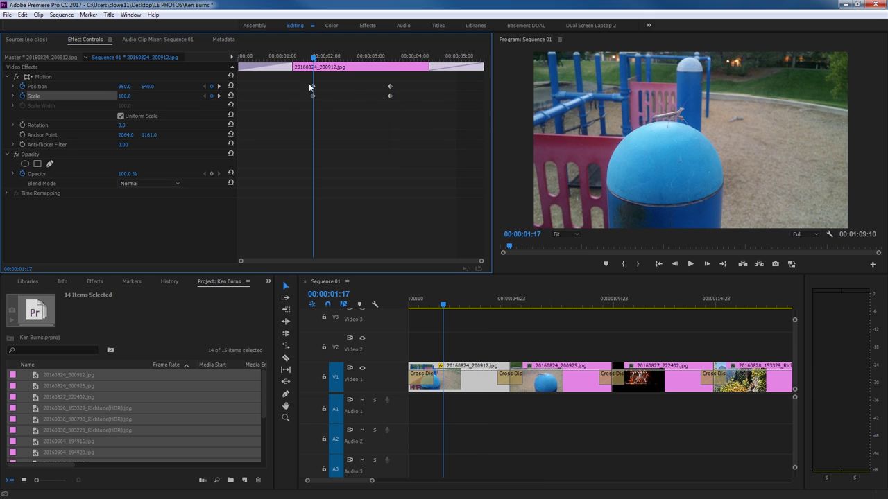
left_click(219, 87)
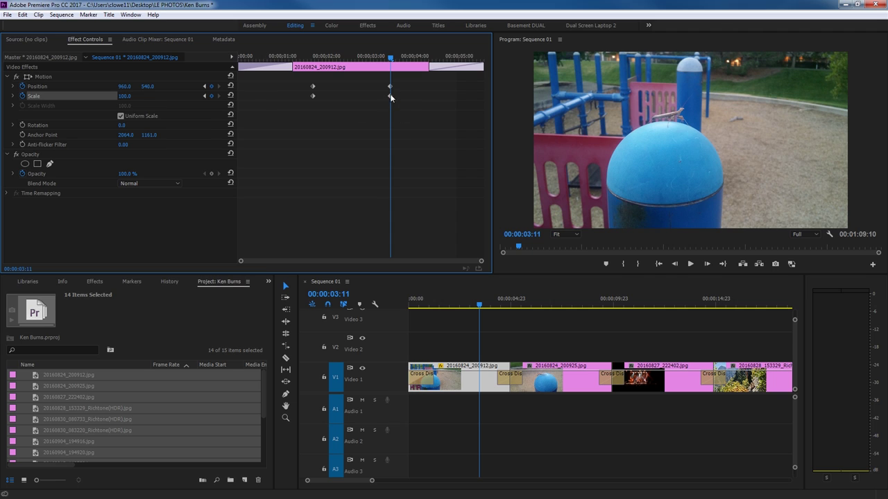
mouse_move(386, 59)
left_mouse_down()
mouse_move(396, 59)
mouse_move(388, 61)
left_mouse_up()
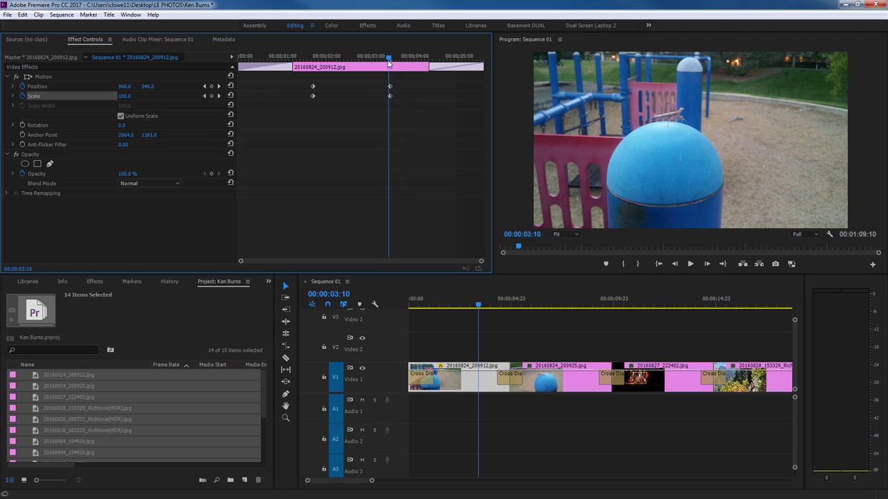
Raise the ending keyframe's Scale to 175 and preview the zoom between keyframes
left_click(220, 87)
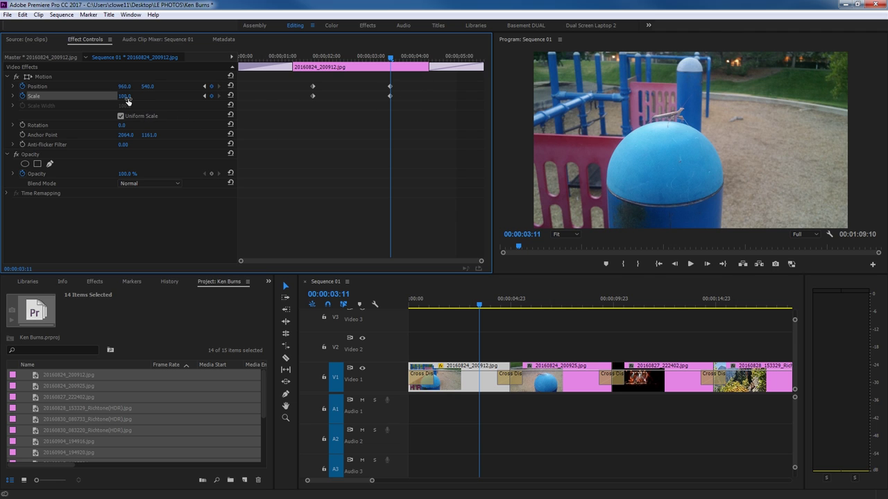
left_click_drag(124, 95, 169, 86)
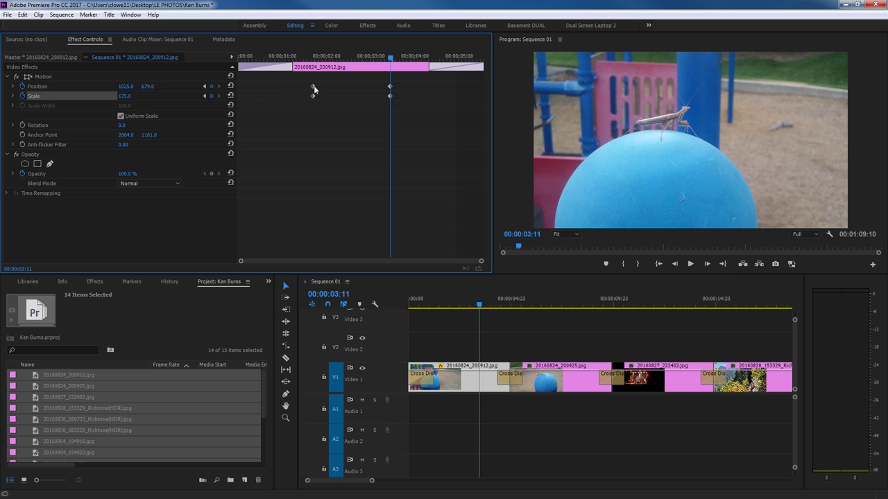
left_click(205, 86)
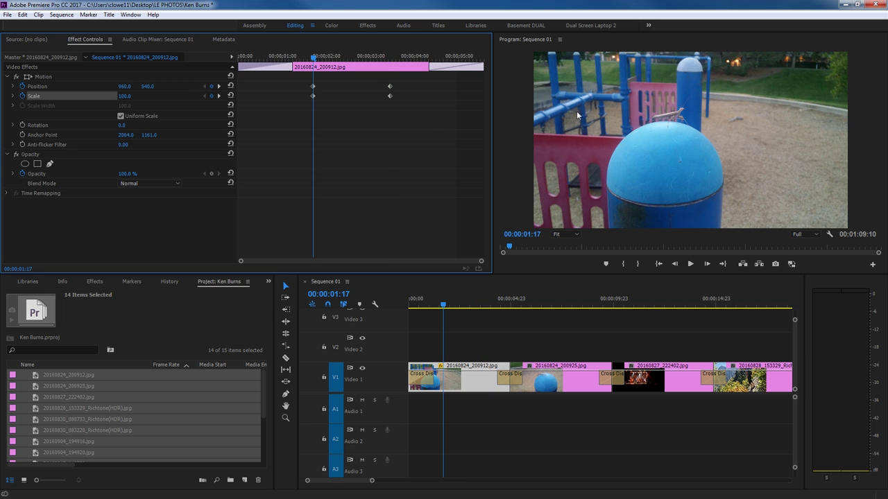
left_click(219, 86)
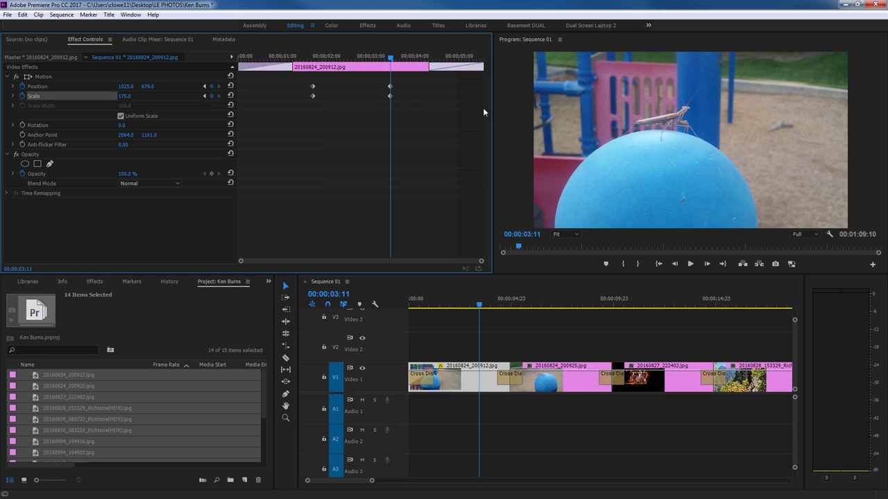
left_click_drag(351, 61, 315, 67)
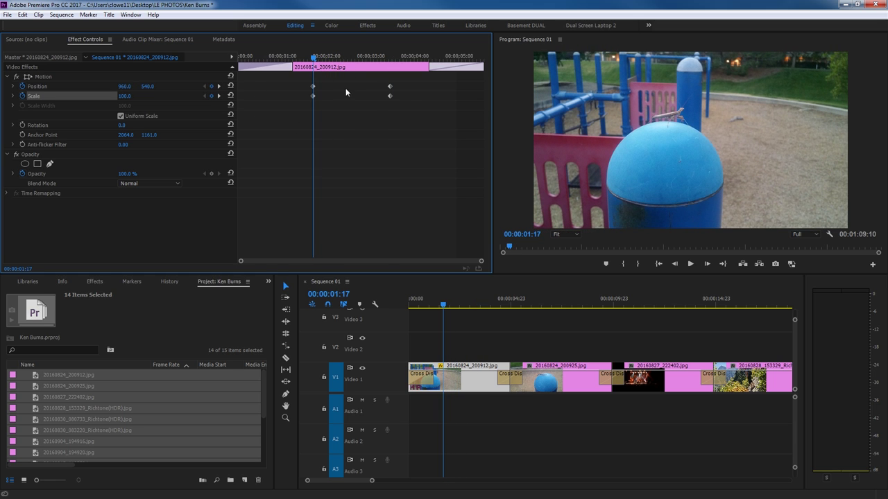
key("space")
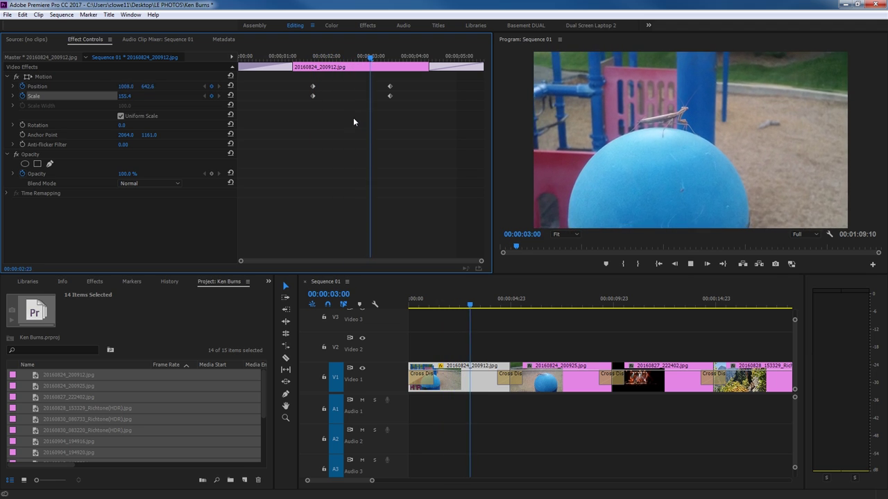
key("space")
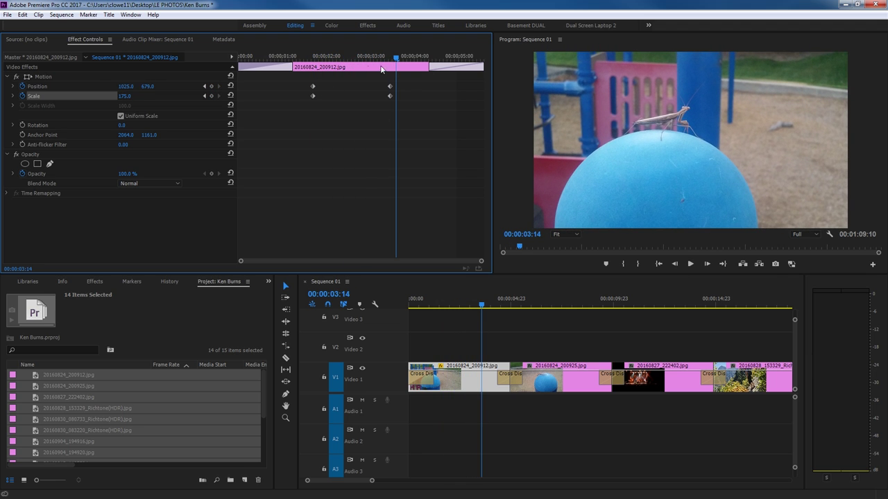
Drag the starting and ending keyframe pairs to the clip's start and end, then play the slideshow
left_click_drag(327, 85, 312, 98)
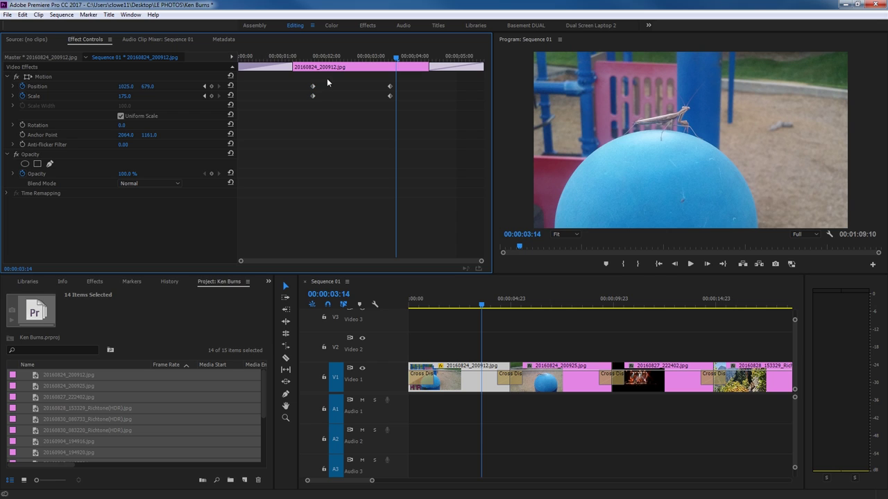
left_click_drag(313, 89, 239, 92)
left_click_drag(373, 84, 496, 94)
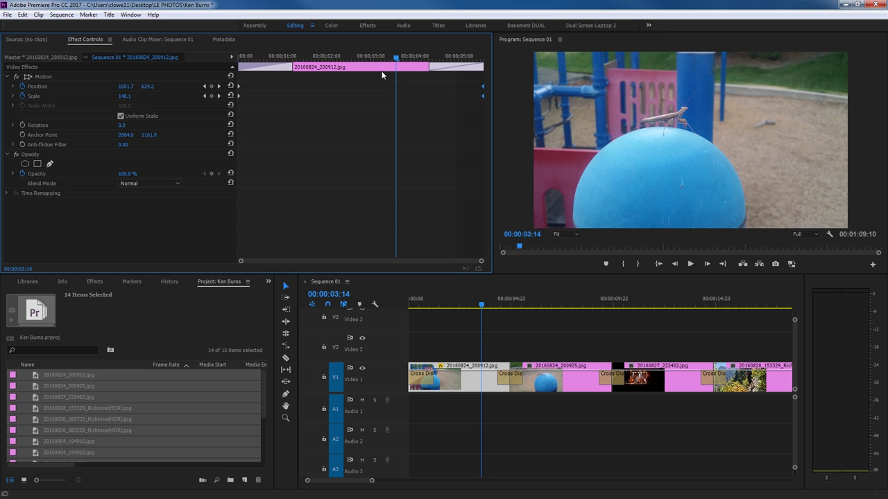
key("j")
key("j")
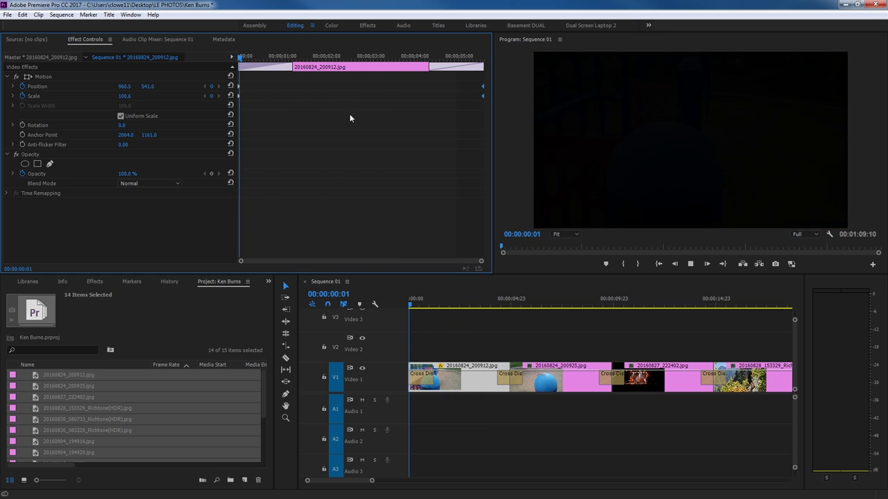
key("l")
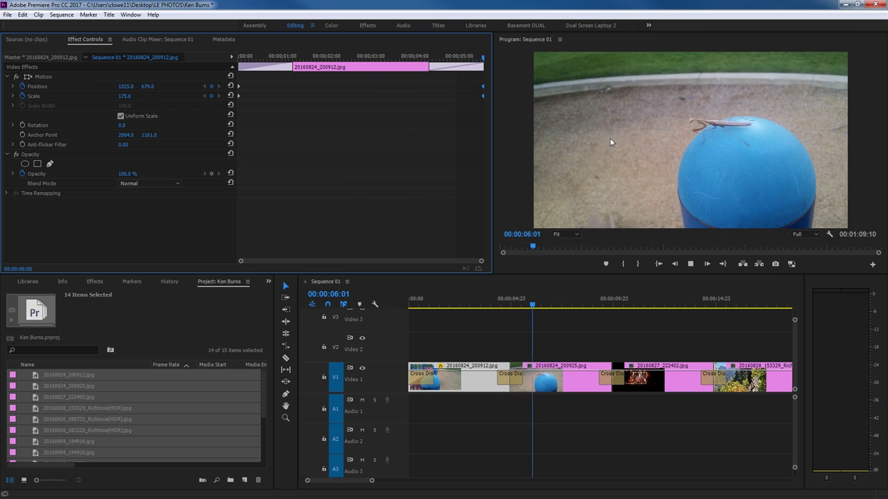
key("k")
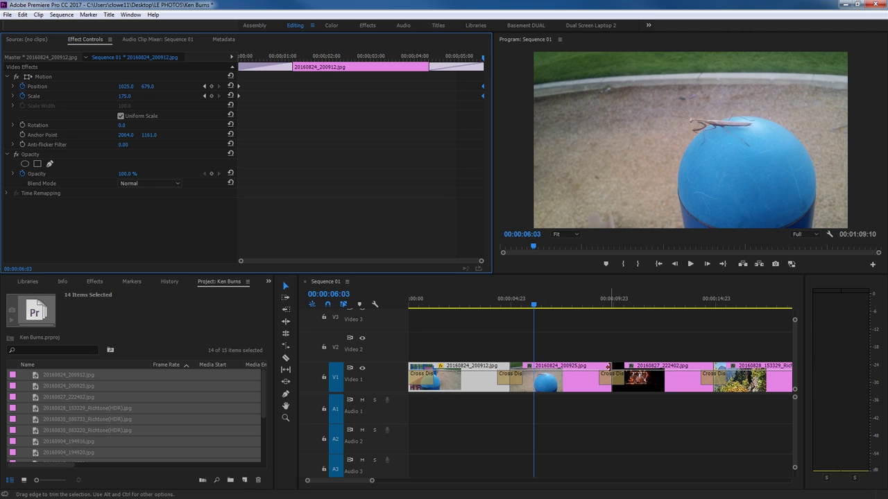
key("b")
Ripple-lengthen 20160824_200925.jpg by one second and select the mantis clip
left_click_drag(608, 368, 678, 367)
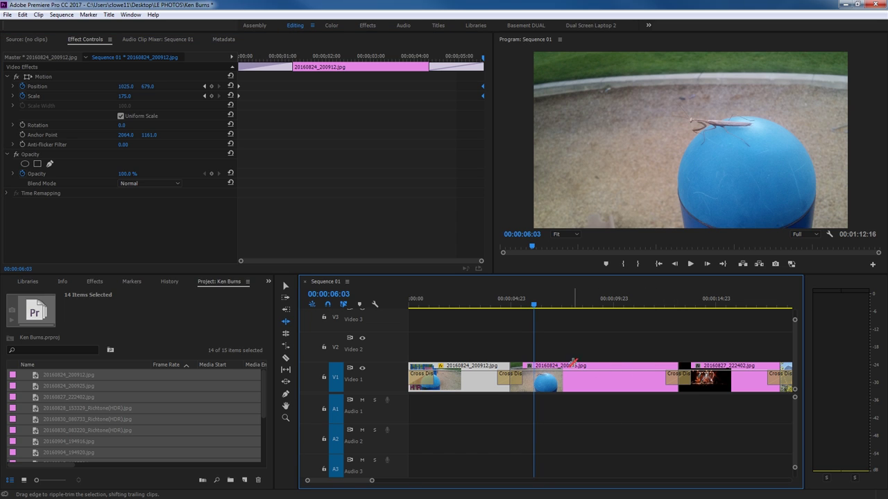
key("v")
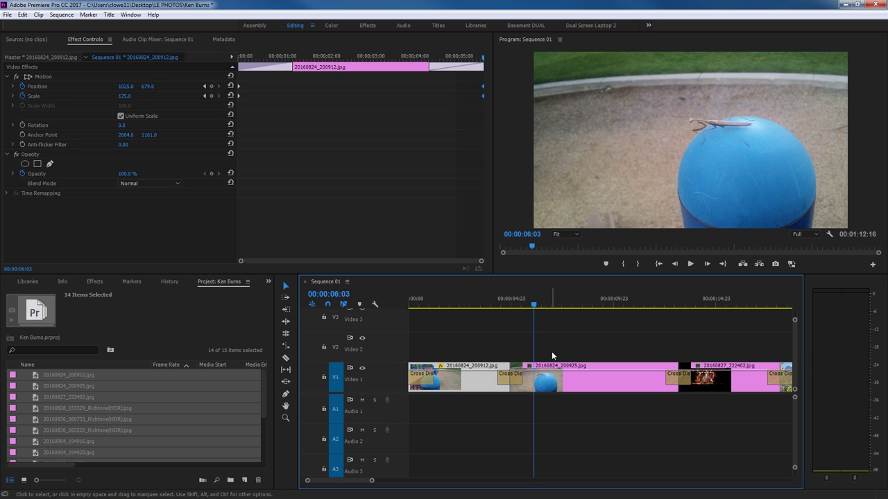
left_click(555, 376)
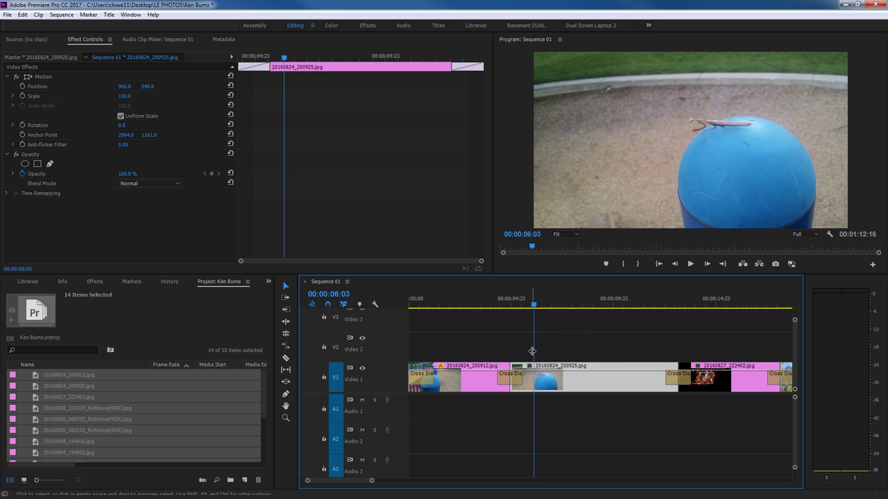
Set Position and Scale keyframes at 00:00:06:22 and later, moving the end pair to about 11:03
left_click_drag(294, 61, 347, 61)
left_click(23, 86)
left_click(22, 95)
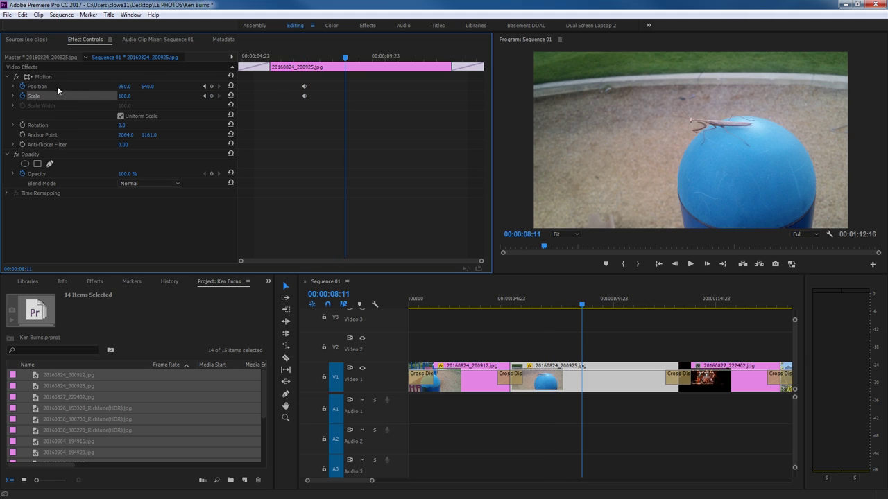
left_click(212, 86)
left_click(212, 96)
left_click_drag(367, 82, 414, 90)
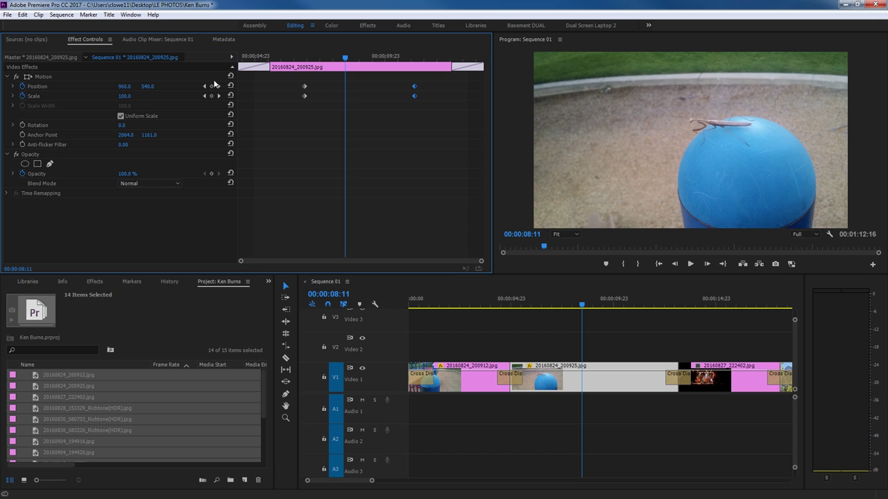
left_click(205, 87)
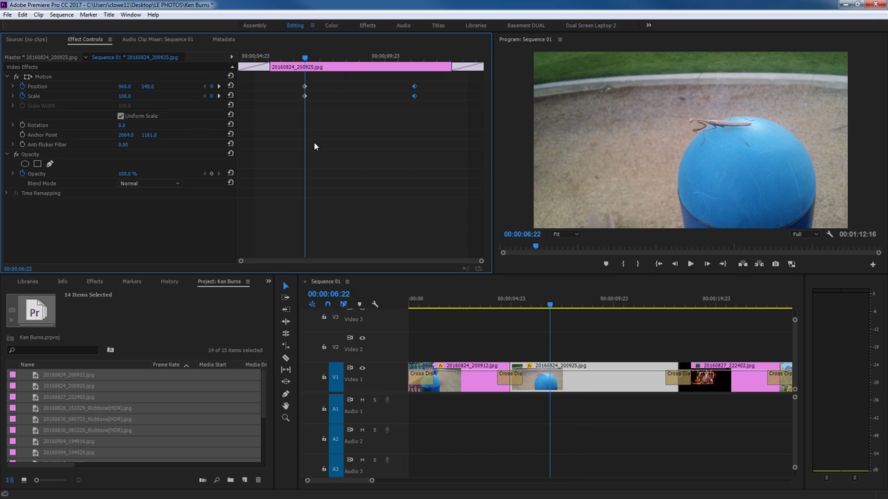
Set the mantis photo's first keyframe to Scale 200 and Position 844, 648
left_click_drag(132, 96, 175, 97)
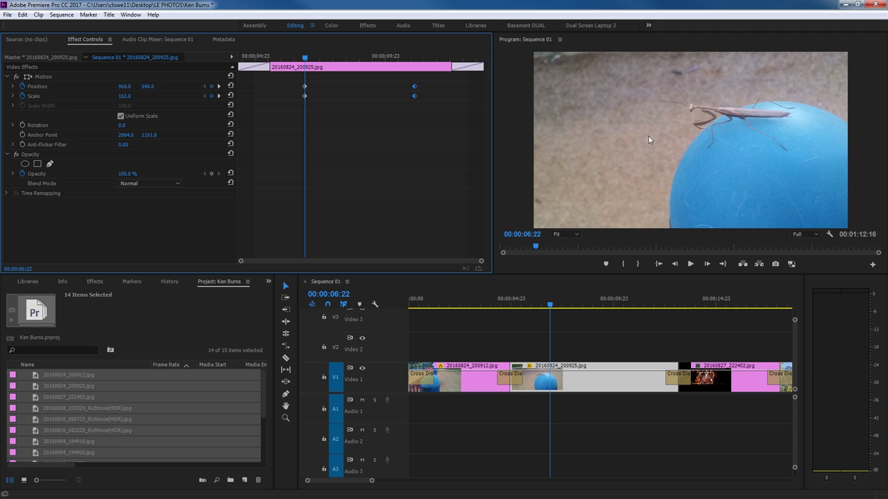
left_click_drag(123, 96, 130, 93)
left_click(130, 93)
type("2")
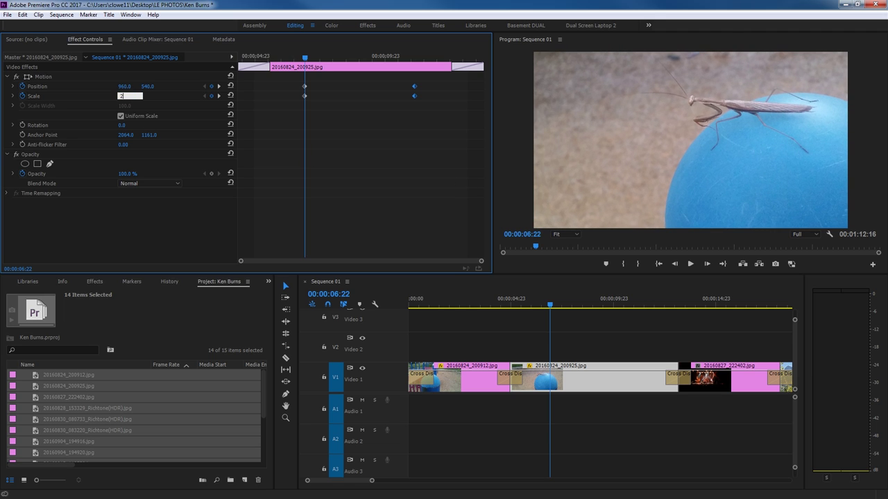
type("00")
key("Return")
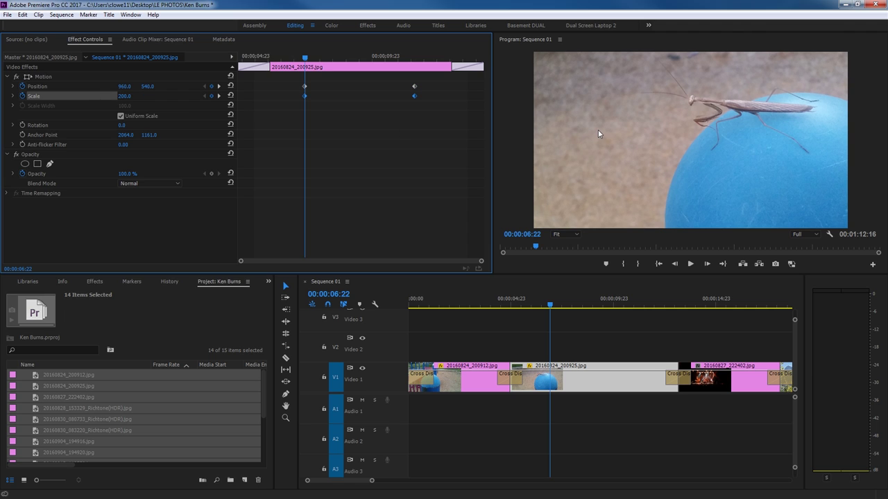
mouse_move(147, 86)
left_mouse_down()
mouse_move(120, 88)
mouse_move(148, 88)
left_mouse_up()
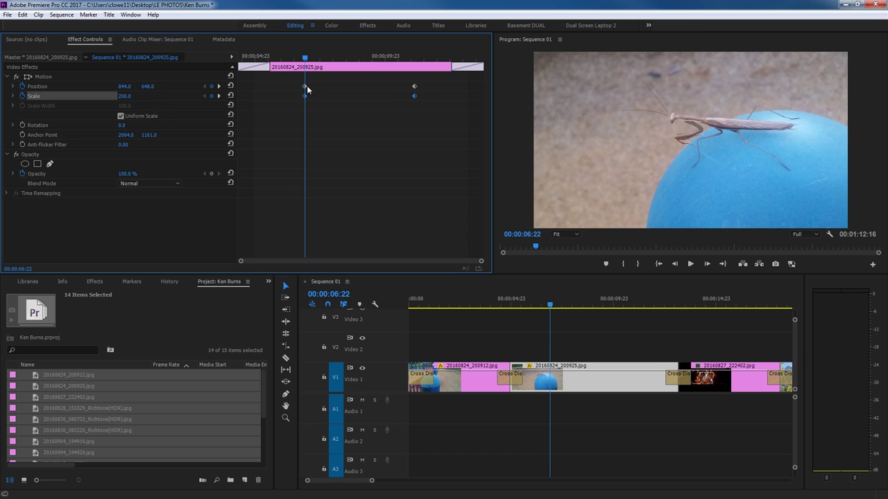
Drag the zoomed-in starting keyframes toward the mantis clip's beginning and preview the zoom-out
left_click(218, 86)
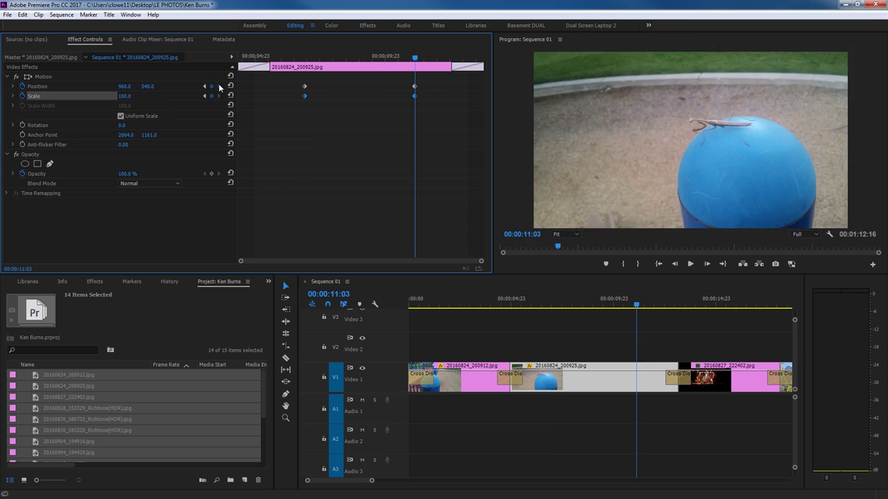
left_click(305, 88)
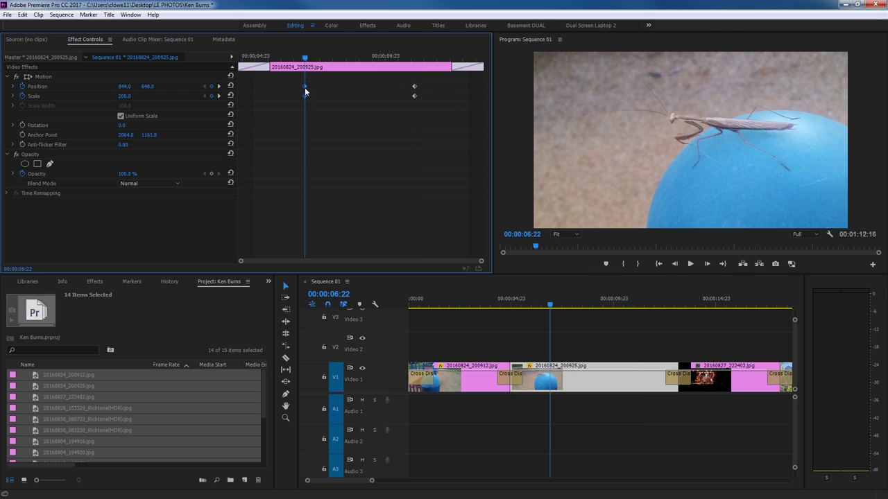
left_click_drag(305, 91, 241, 96)
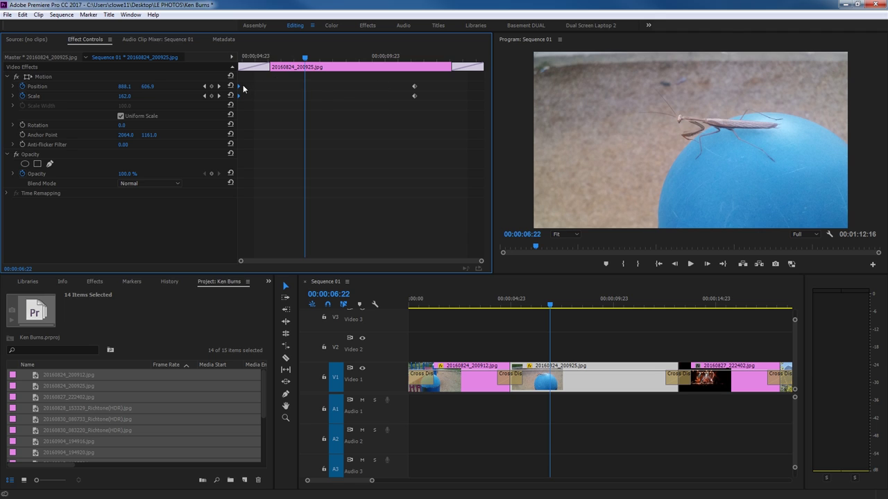
left_click_drag(239, 89, 222, 61)
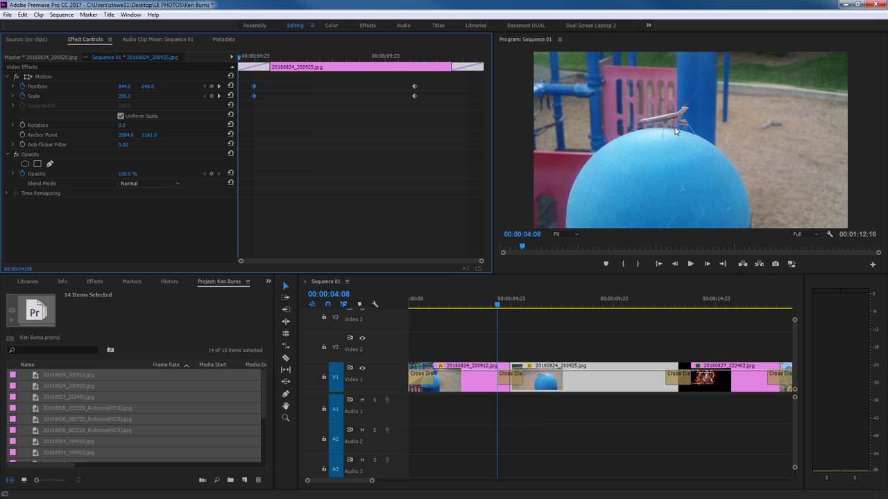
key("space")
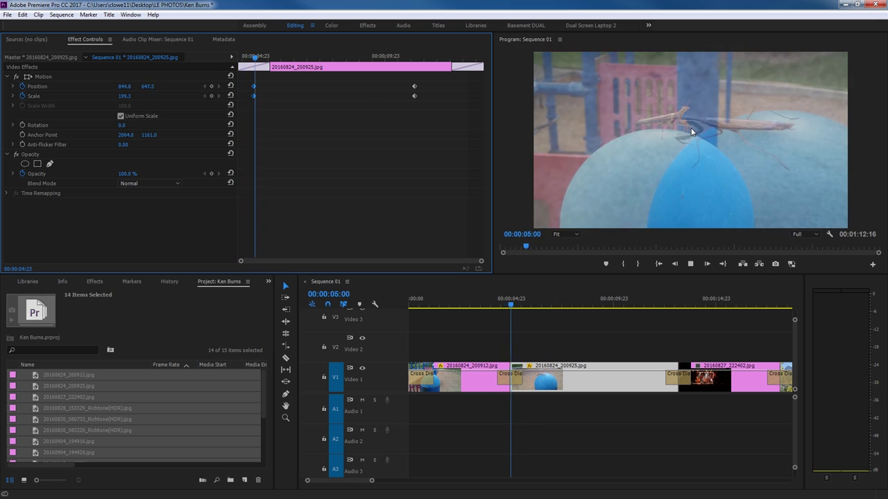
key("space")
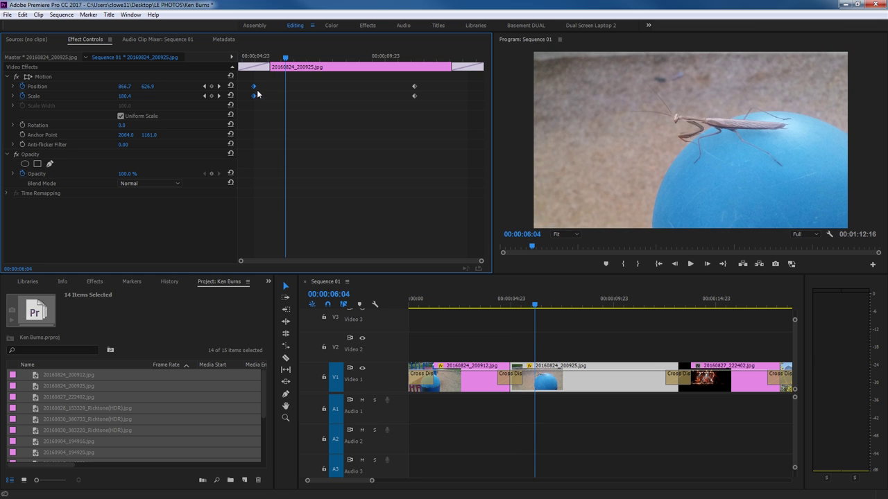
Fine-tune the starting keyframes onto the clip start at 04:08 and replay the zoom-out
left_click_drag(253, 88, 267, 90)
key("Up")
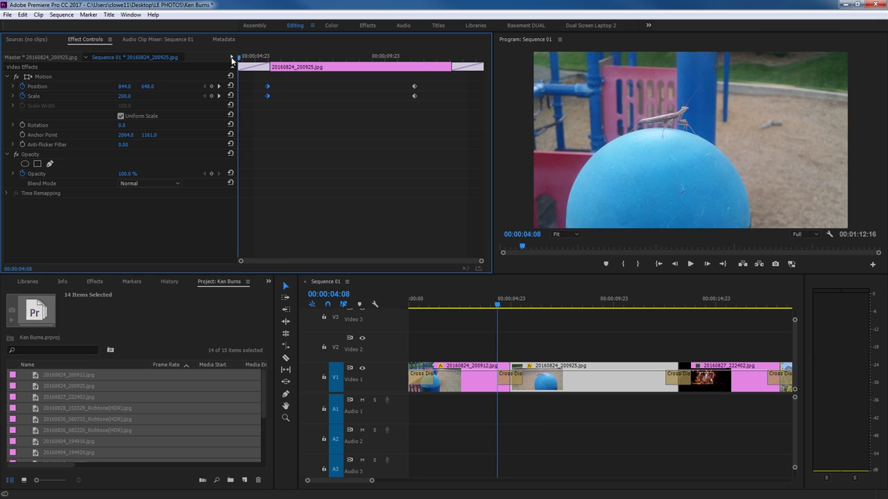
key("space")
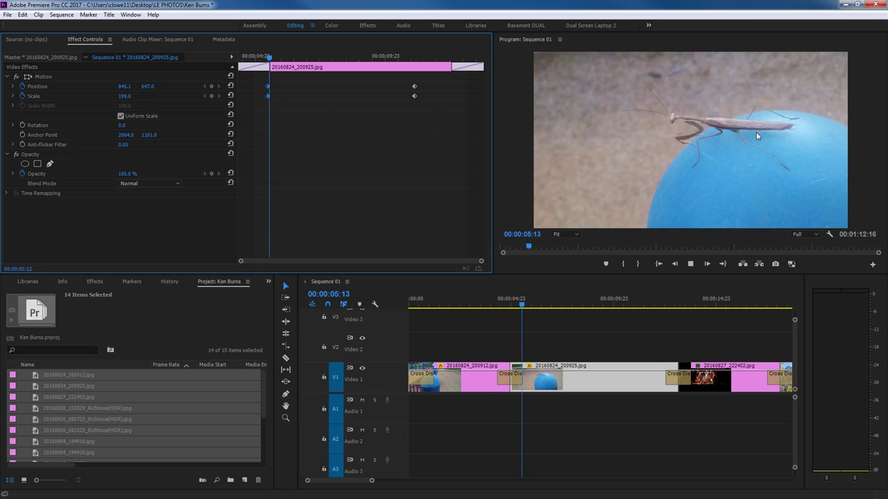
key("space")
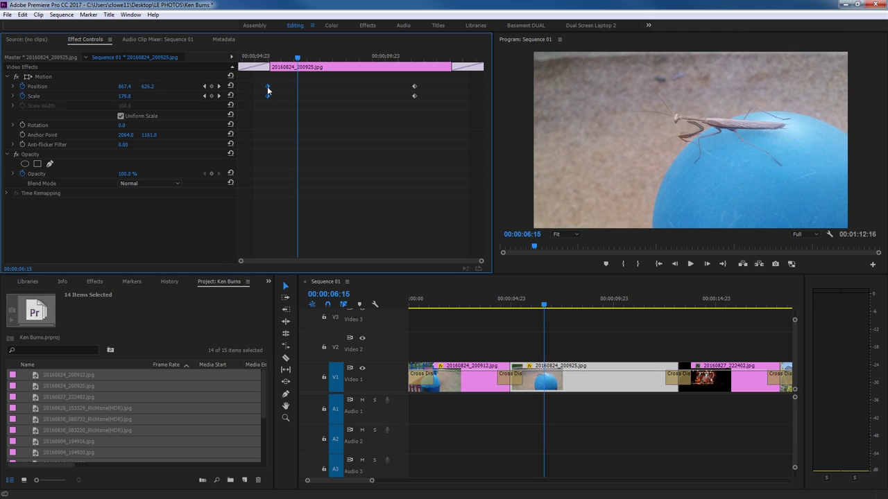
left_click_drag(267, 91, 238, 91)
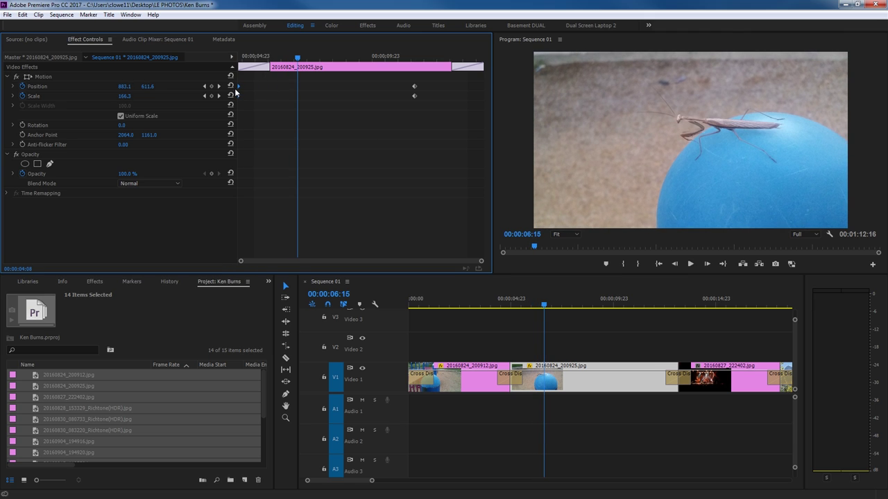
key("Up")
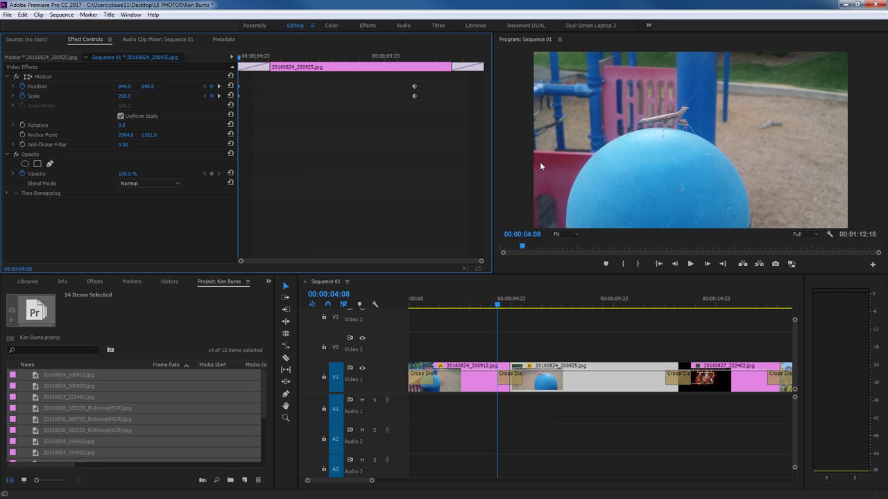
key("space")
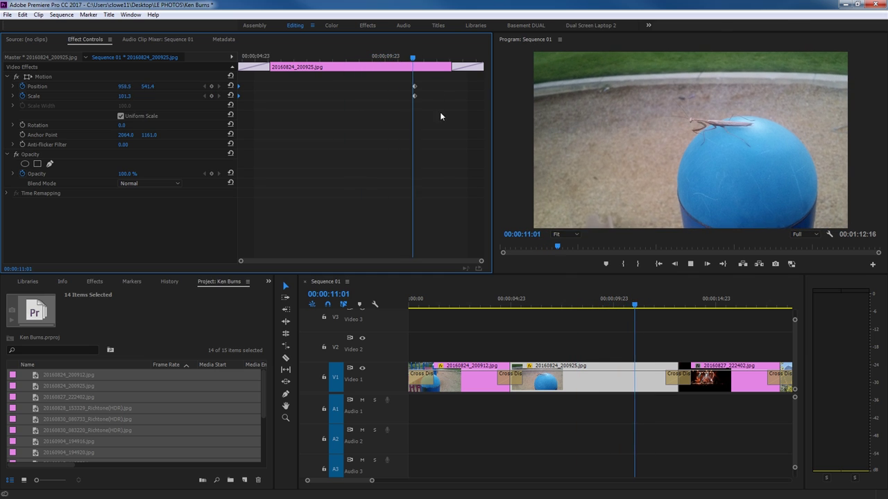
key("space")
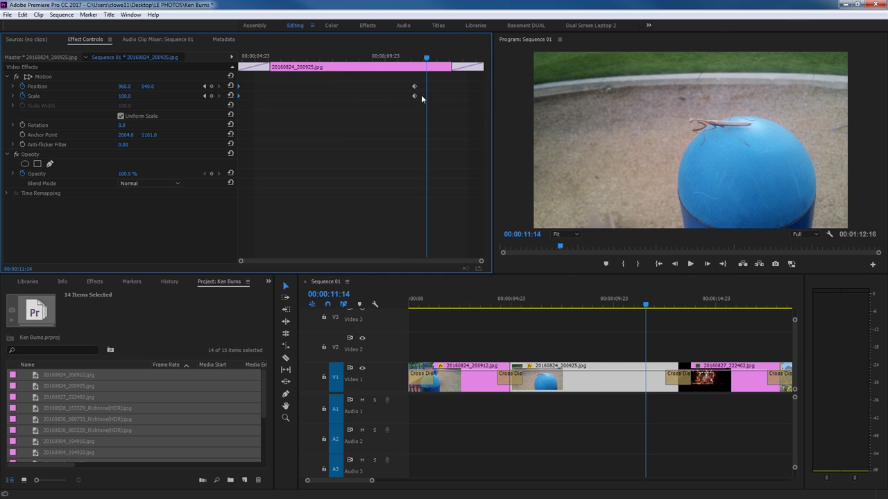
left_click(399, 58)
left_click_drag(399, 58, 365, 58)
key("space")
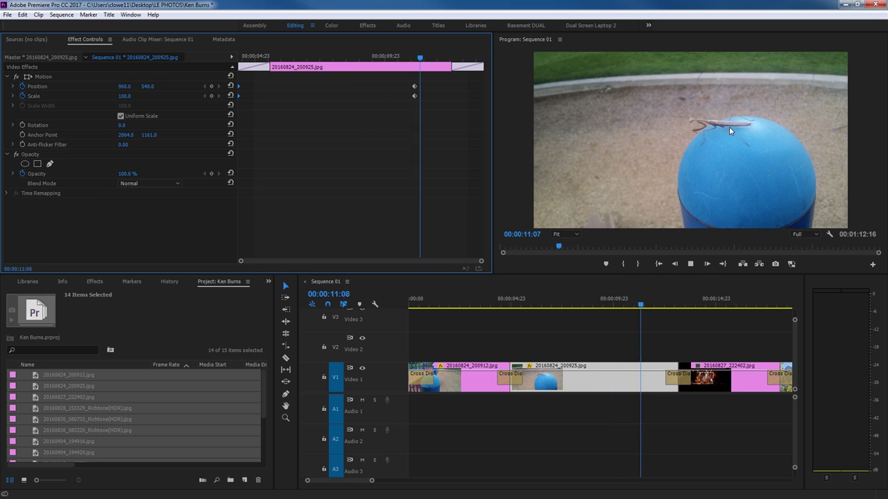
key("space")
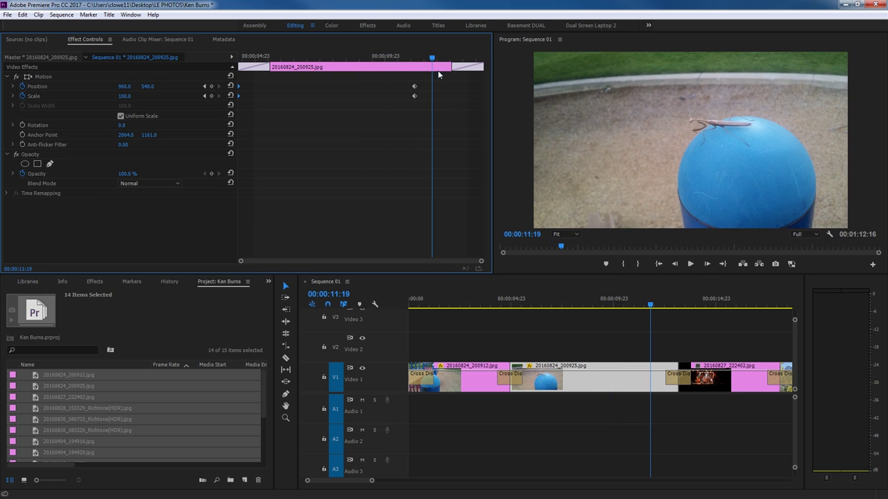
left_click(393, 57)
key("space")
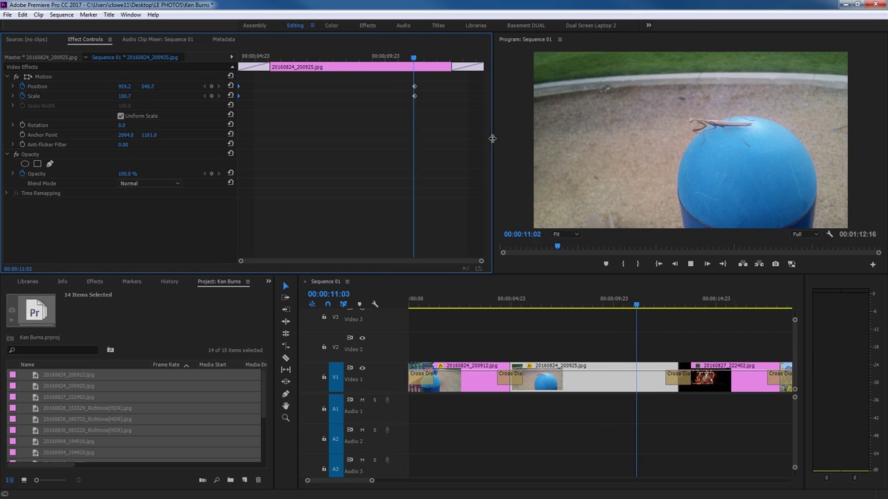
key("space")
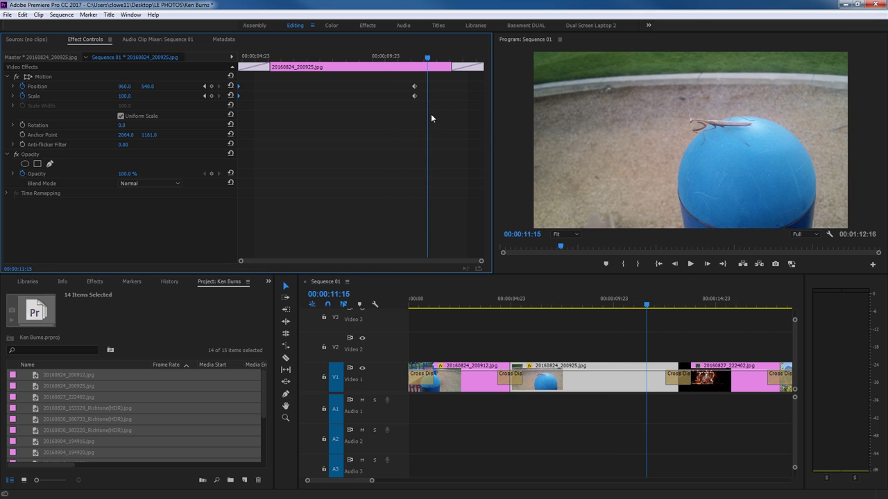
key("Left")
key("Left")
key("Left")
key("Left")
key("Left")
key("Left")
key("Left")
key("Left")
key("Left")
key("Left")
key("Left")
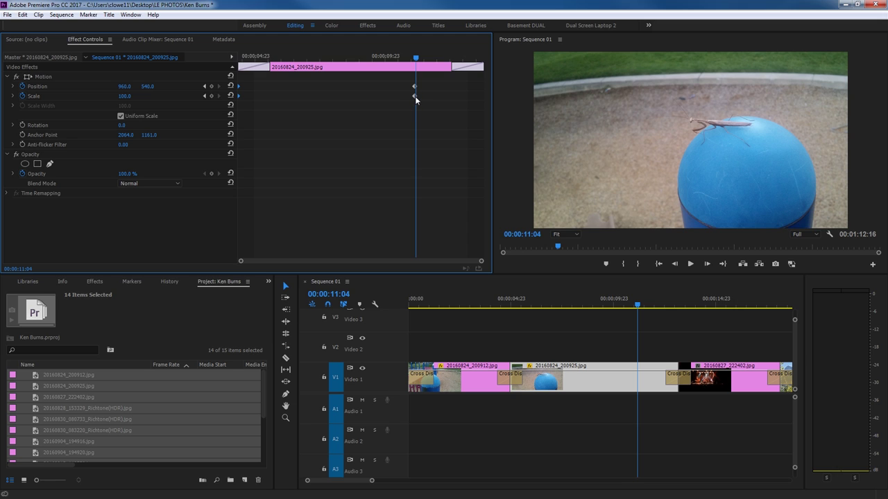
Apply Ease In temporal interpolation to the ending Scale keyframe and preview the eased ending
right_click(415, 96)
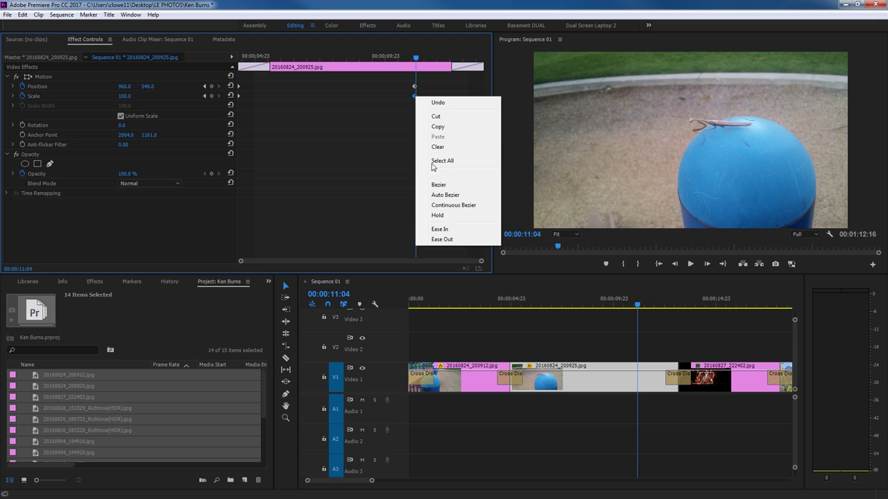
left_click(440, 229)
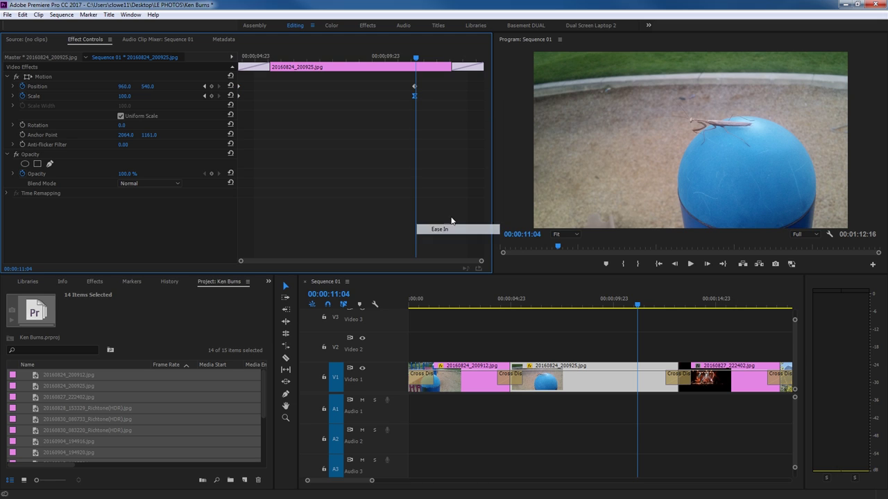
left_click_drag(415, 59, 342, 63)
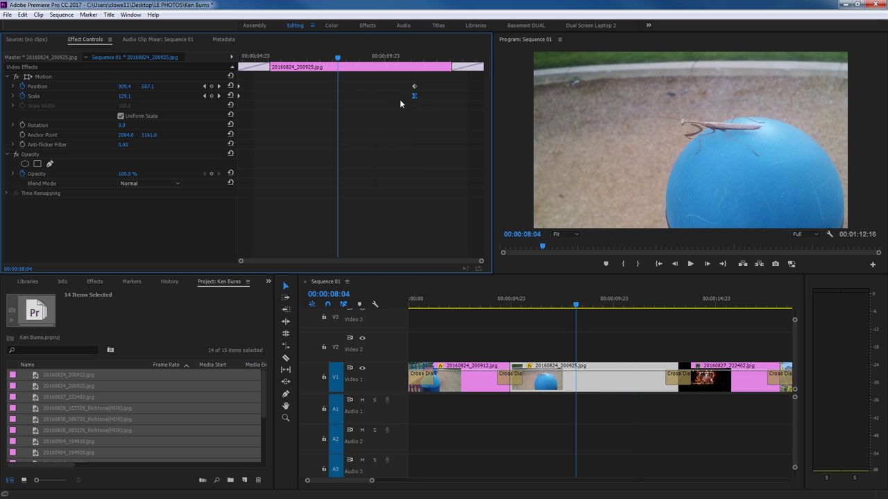
key("space")
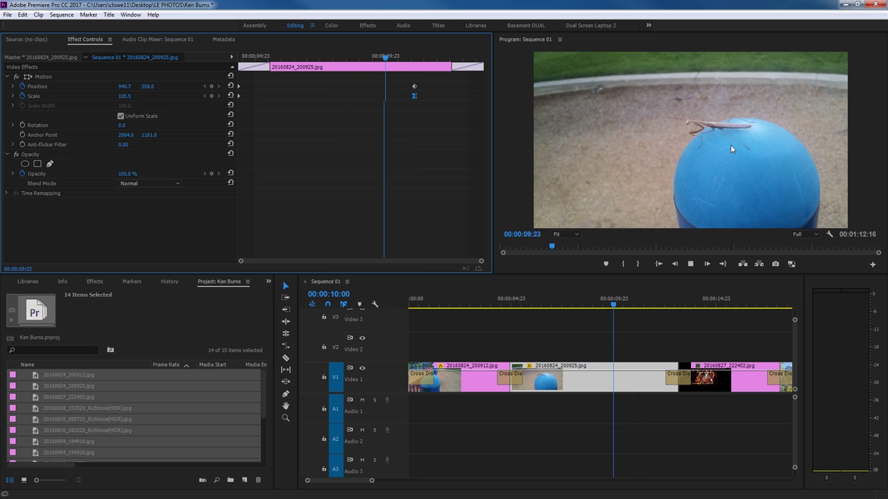
key("space")
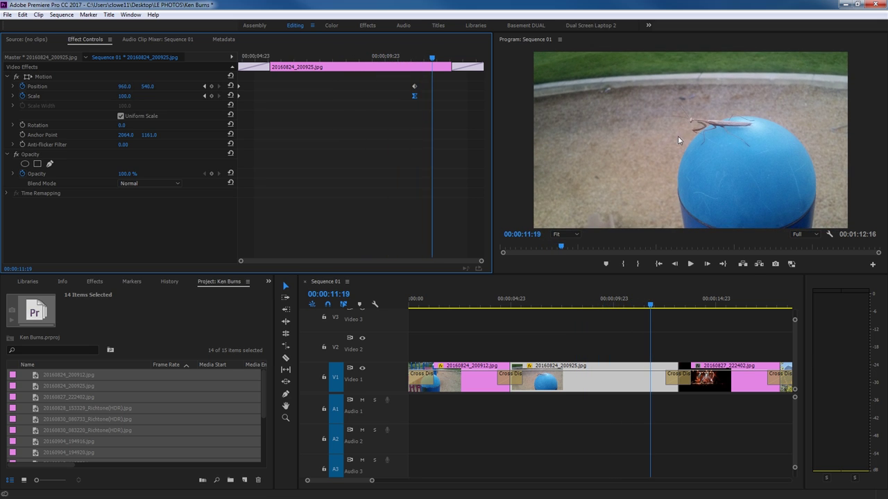
left_click_drag(405, 62, 376, 59)
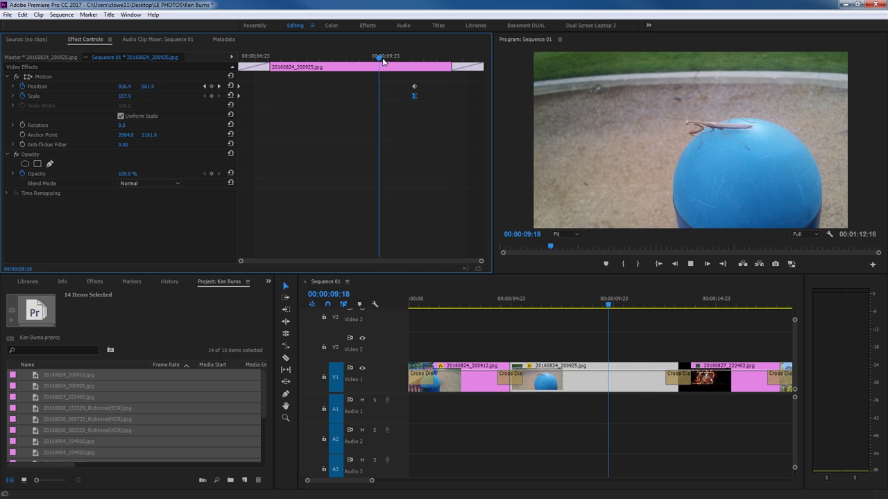
key("space")
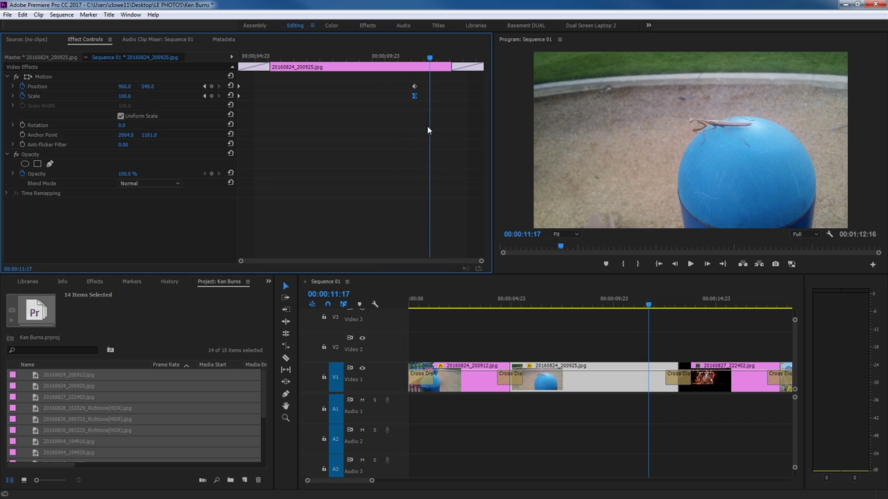
key("j")
key("k")
key("space")
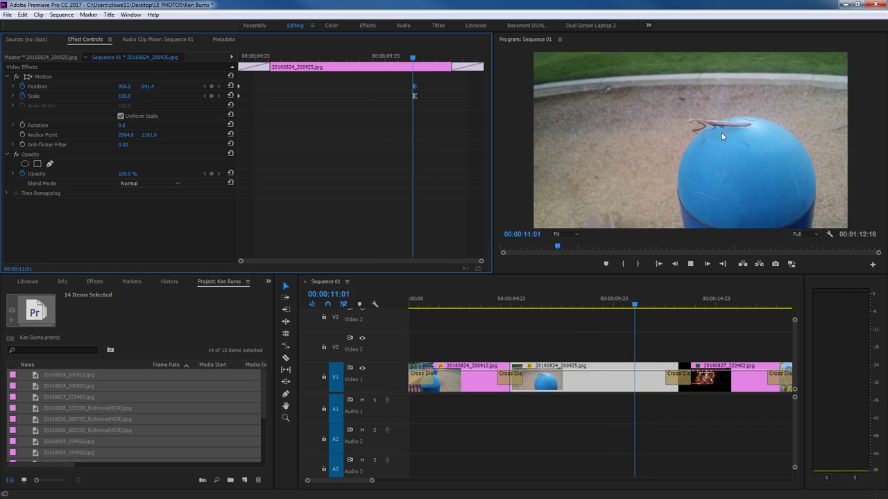
key("space")
Apply Ease In to the ending Position keyframe and replay the eased zoom
right_click(415, 87)
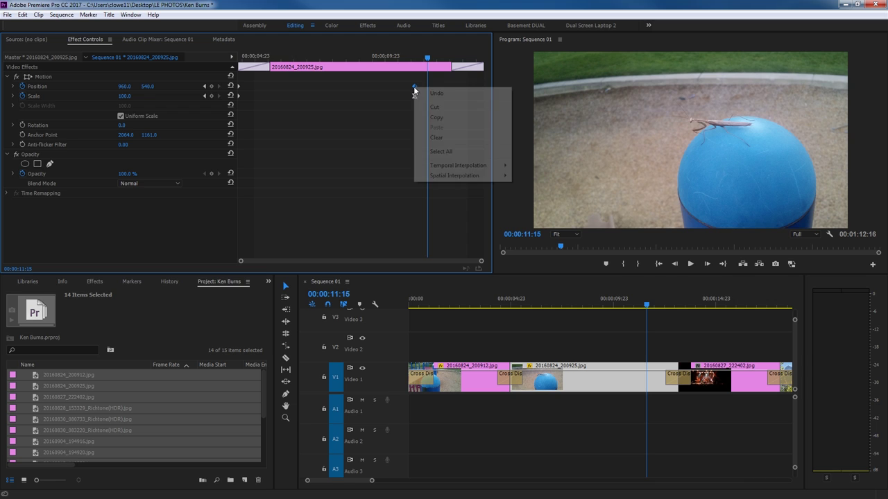
mouse_move(445, 168)
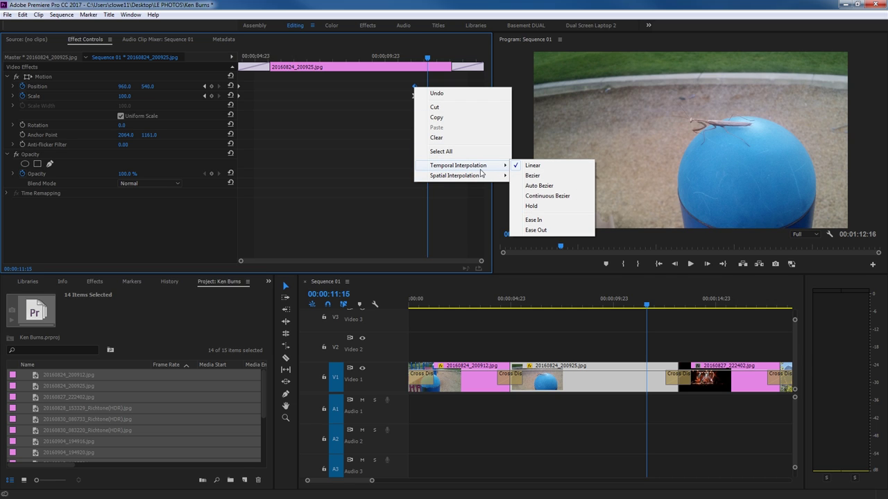
left_click(546, 220)
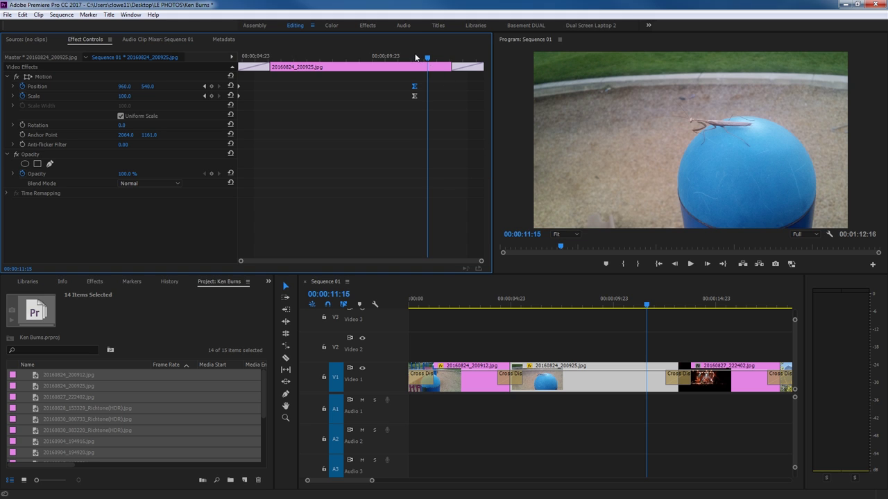
left_click(347, 58)
key("space")
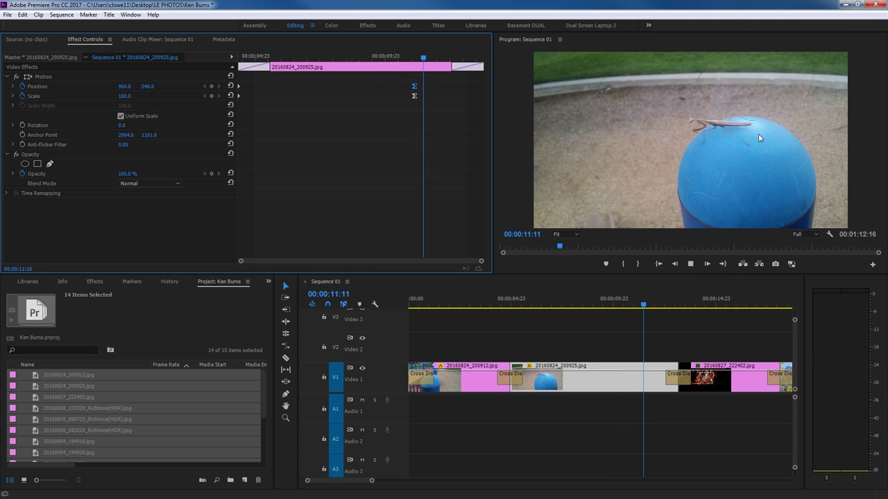
key("space")
left_click(343, 57)
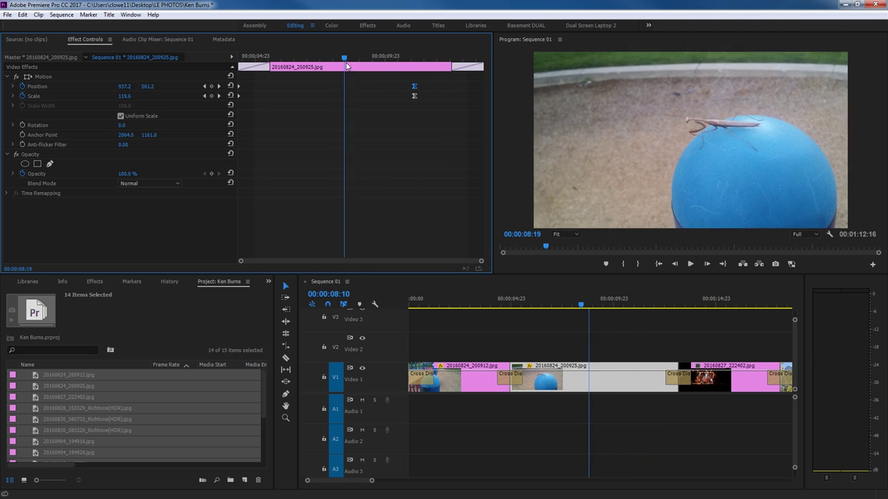
key("space")
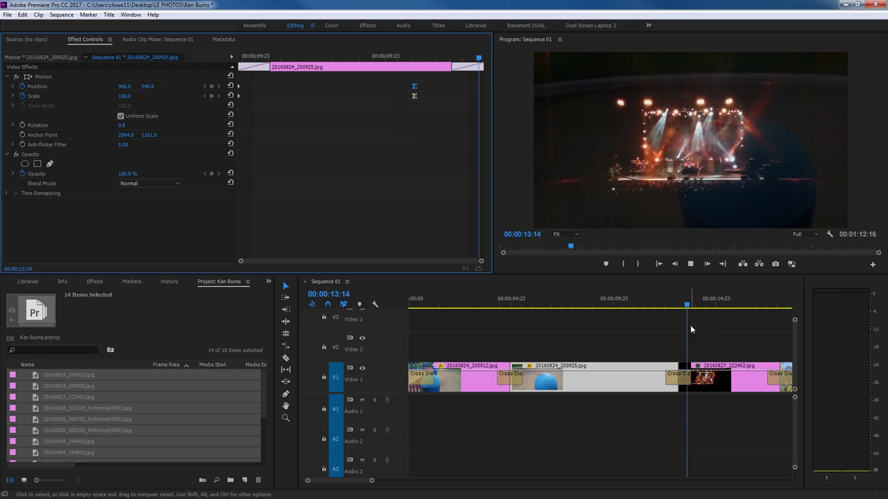
key("space")
Zoom out the sequence timeline and move to the valley photo
left_click(695, 338)
key("minus")
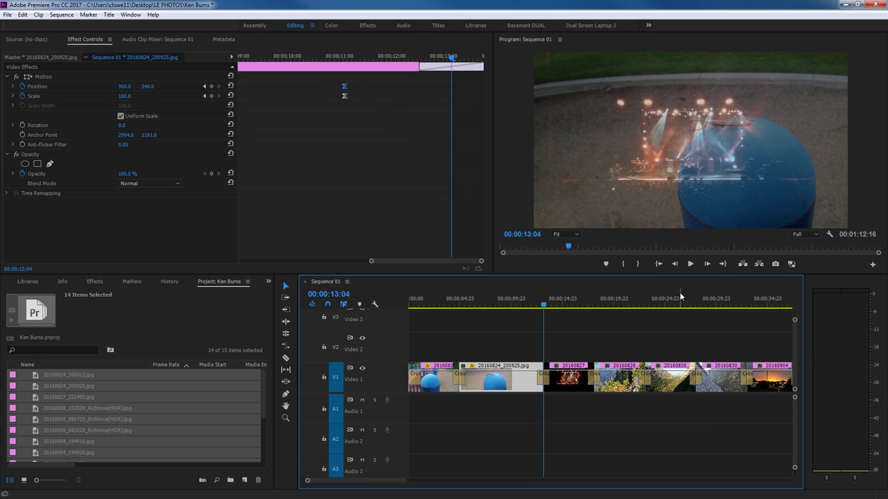
left_click_drag(585, 303, 665, 307)
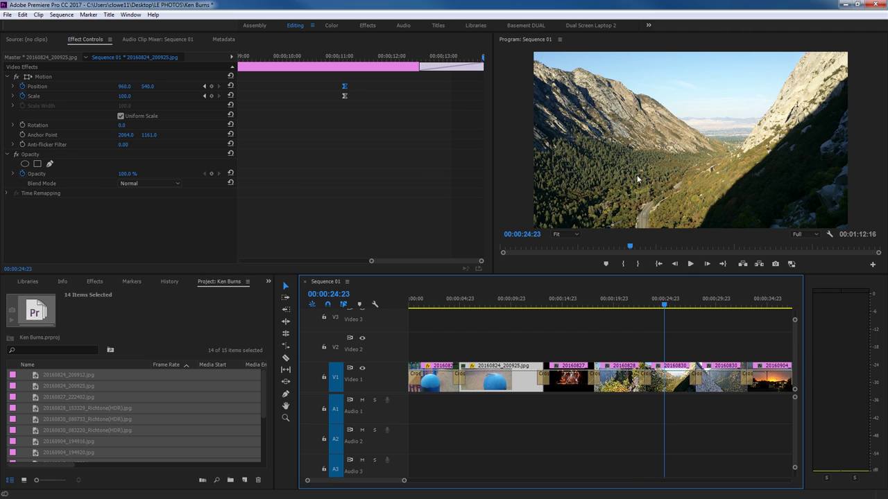
Ripple-lengthen the valley photo clip 20160830_080733_Richtone(HDR).jpg
left_click(667, 381)
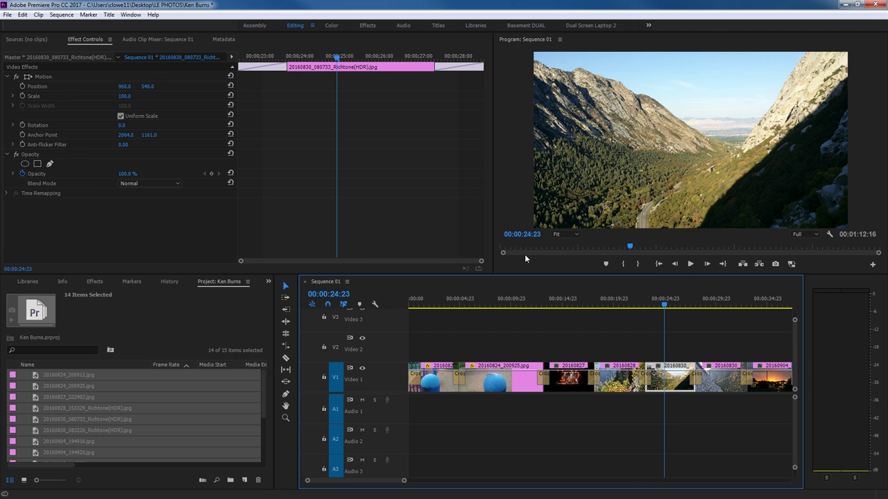
key("b")
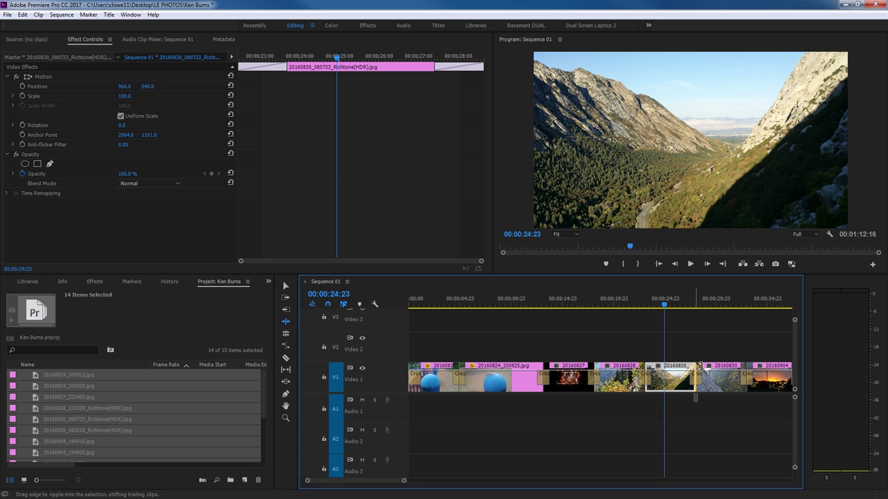
left_click_drag(697, 367, 740, 371)
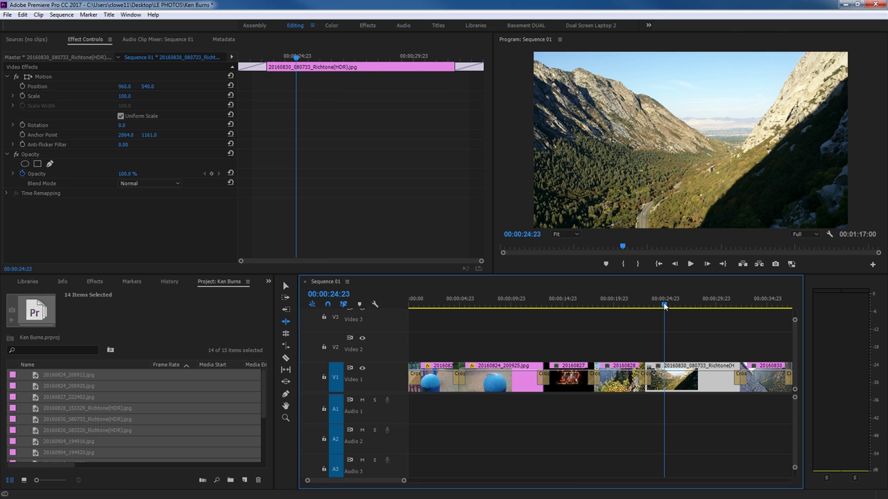
At 00:00:24:10 set the valley photo's Scale to 200
left_click_drag(664, 306, 657, 306)
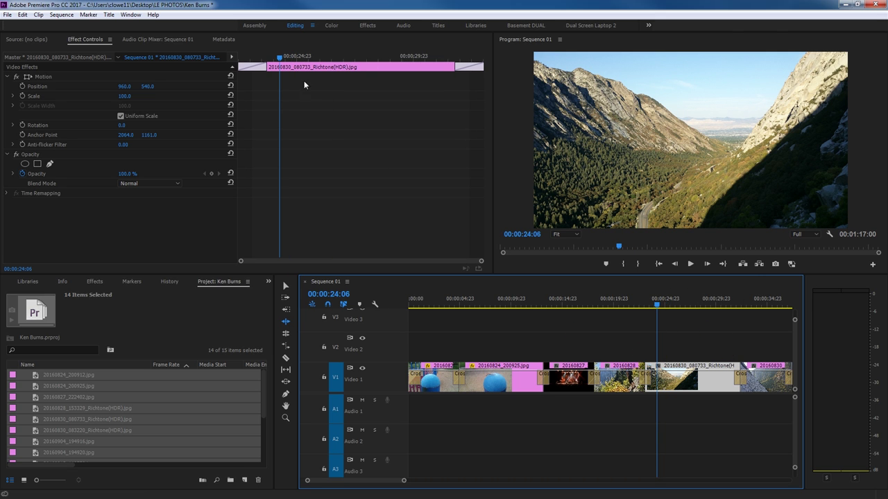
left_click(284, 58)
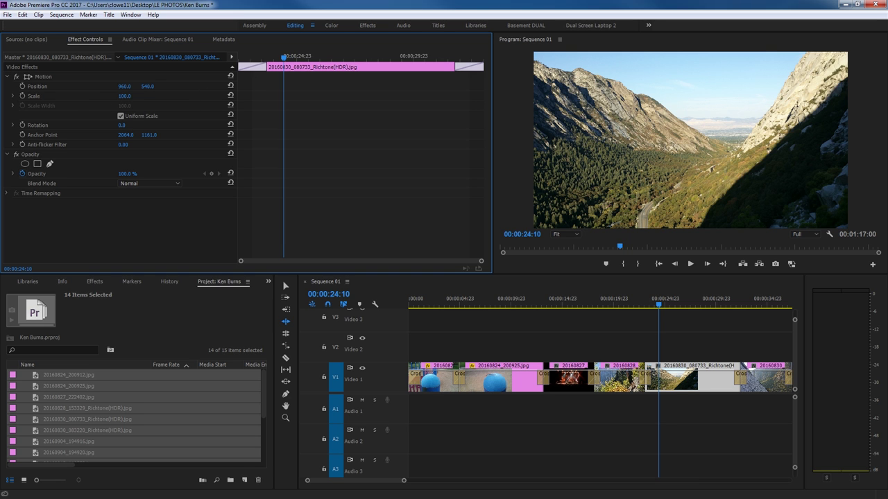
left_click_drag(124, 96, 183, 96)
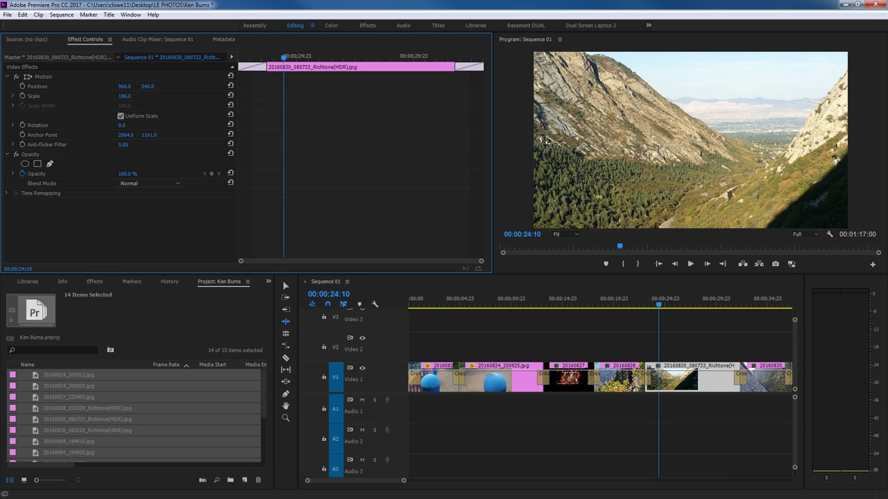
key("Return")
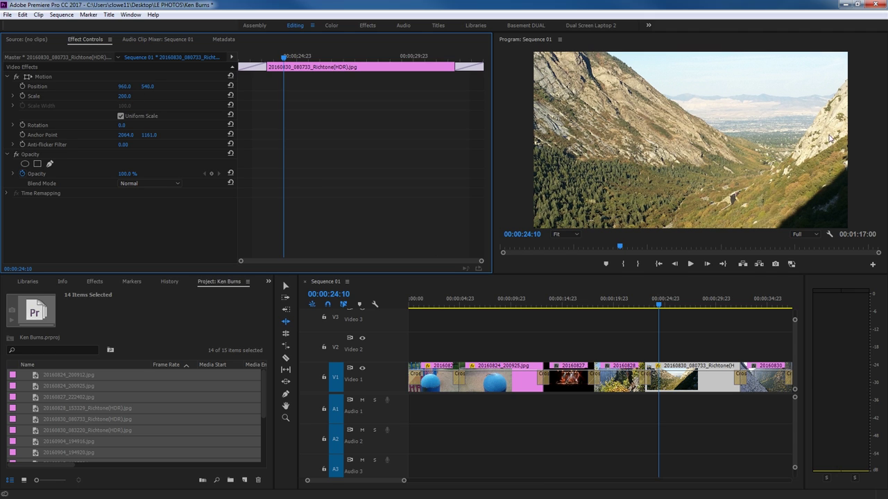
key("Right")
key("Right")
key("Right")
key("Right")
key("Right")
key("Right")
key("Right")
key("Right")
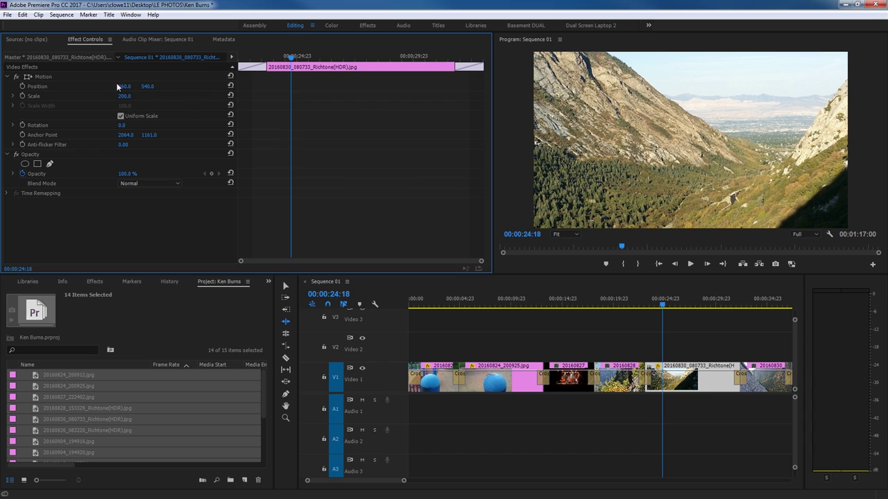
Add Position keyframes at 00:00:24:18 and 00:00:29:04, setting the first to X 1906
left_click(23, 86)
left_click_drag(311, 59, 396, 62)
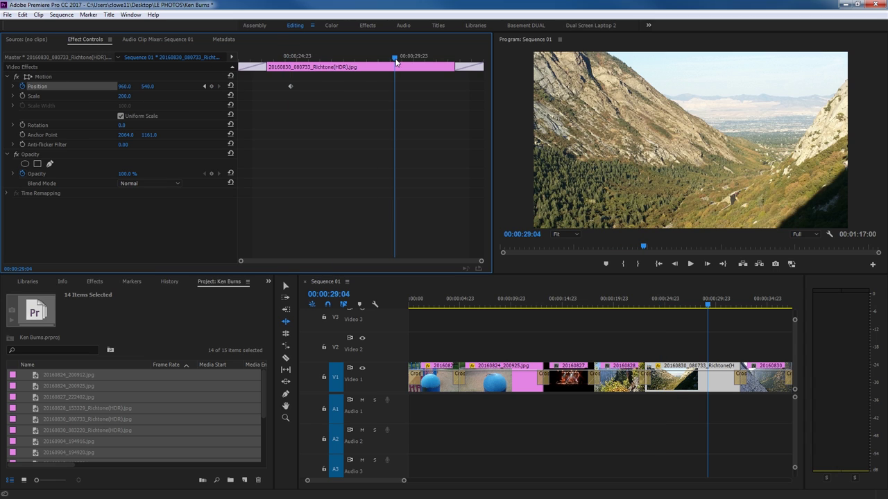
left_click(212, 85)
left_click(204, 86)
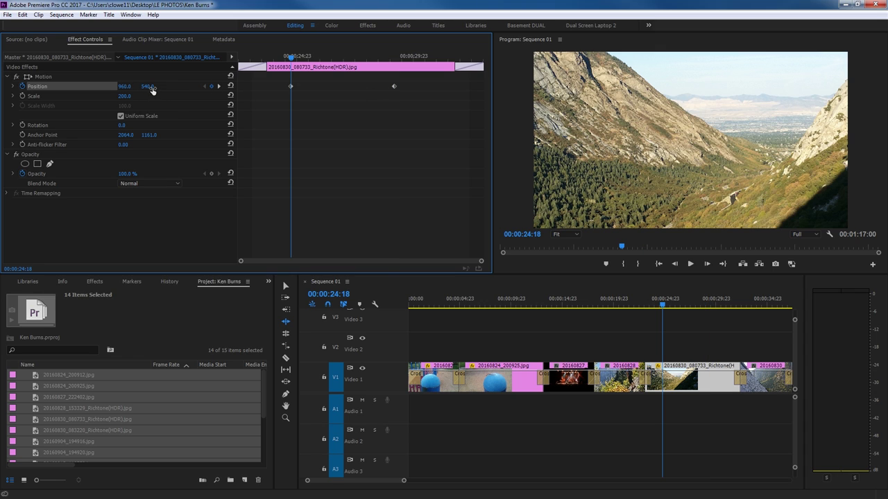
left_click_drag(127, 88, 403, 88)
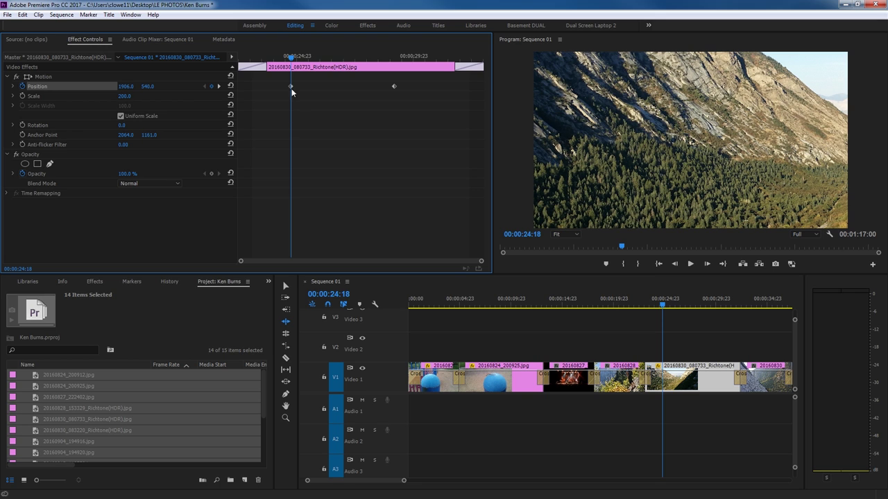
Lower the ending keyframe's Position X and preview the sideways pan
left_click(220, 86)
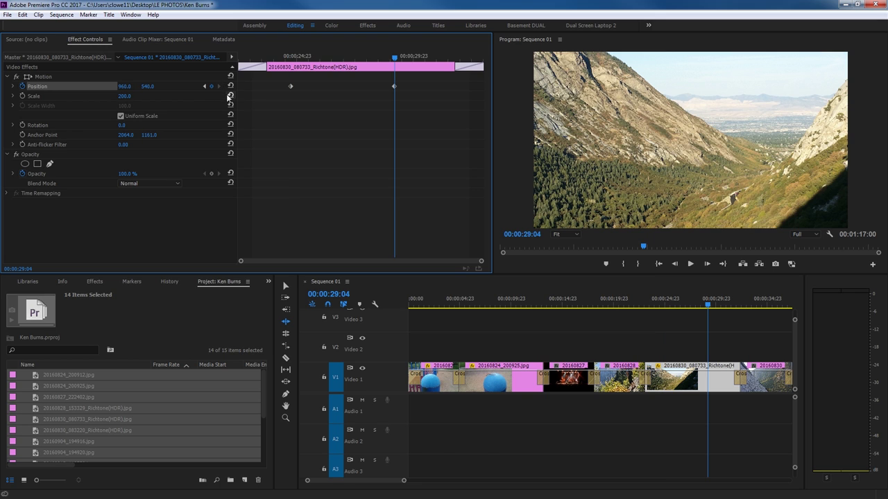
left_click_drag(130, 87, 2, 87)
key("shift+k")
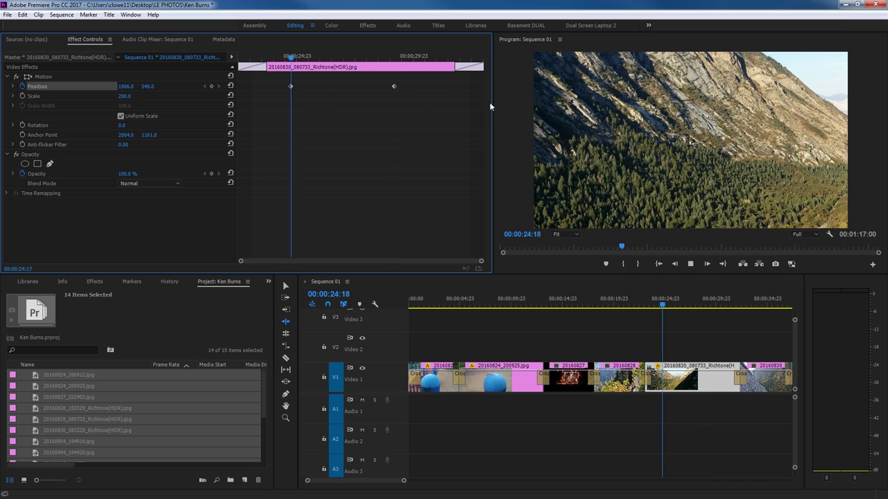
key("space")
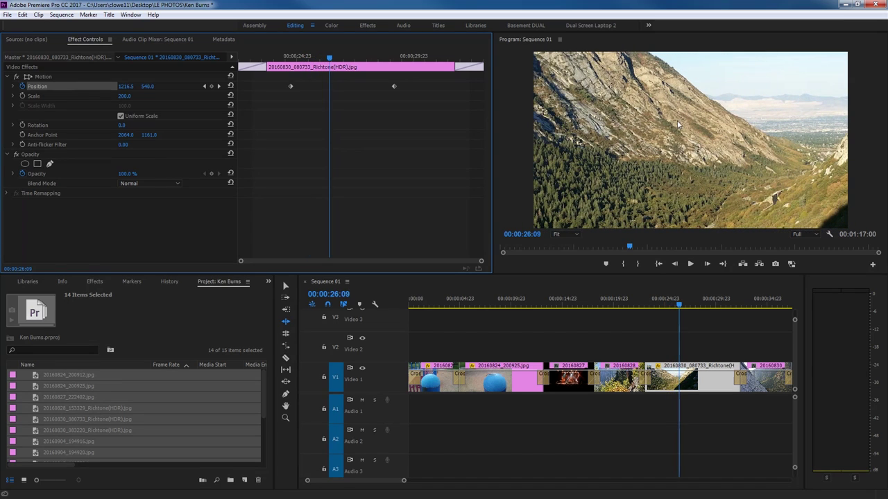
left_click(287, 58)
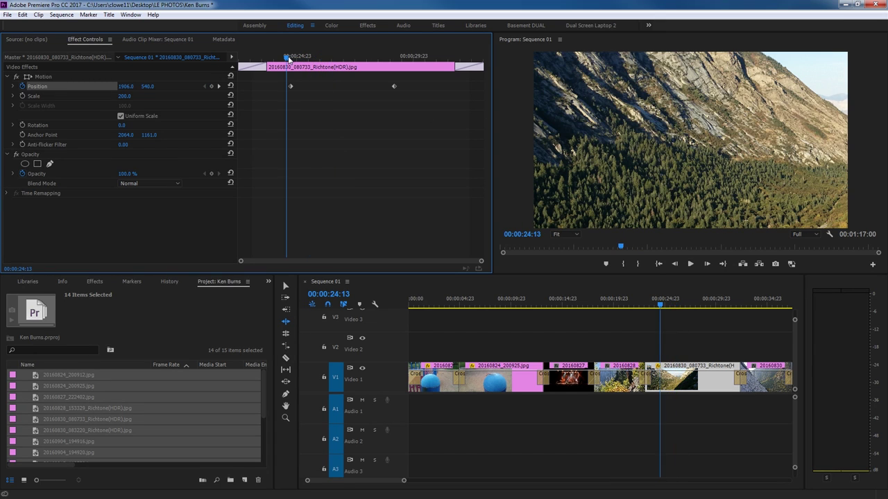
key("space")
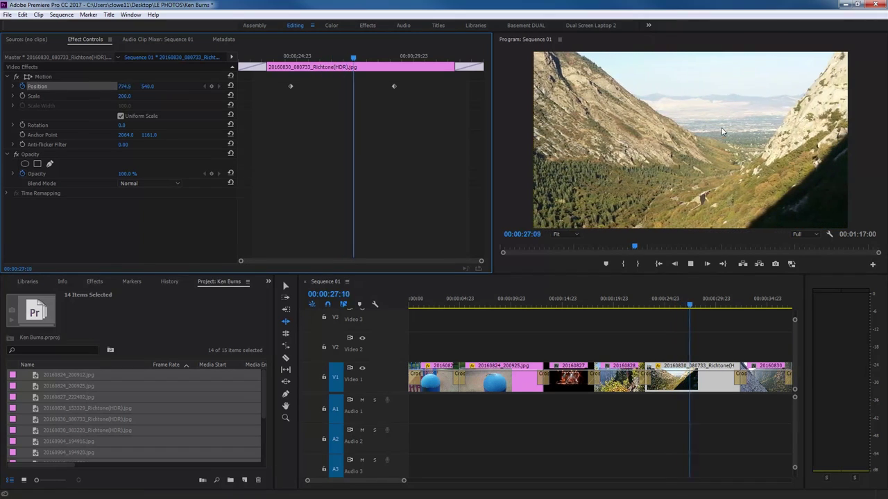
Rearrange the start and end Position keyframes along the clip and preview the revised pan
key("space")
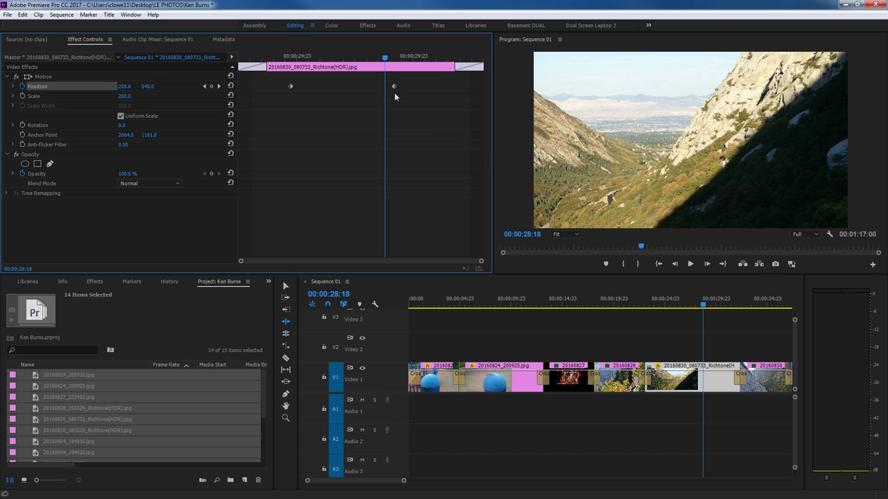
left_click_drag(394, 84, 482, 88)
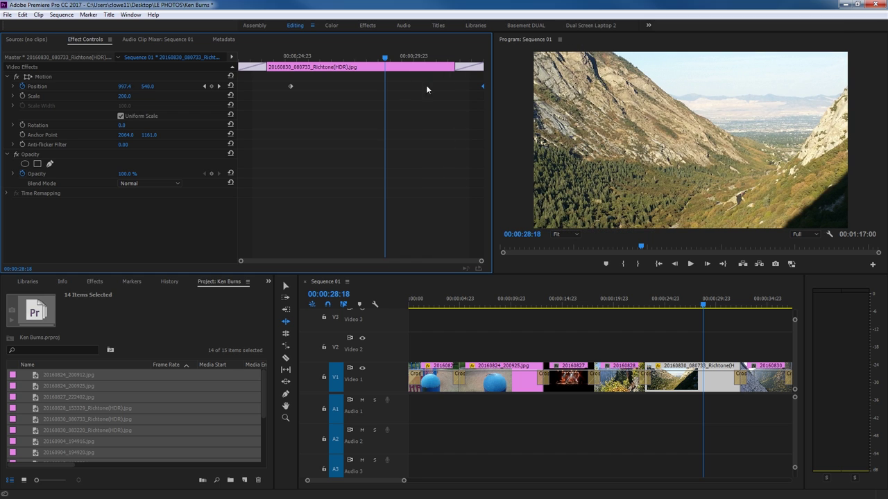
left_click_drag(291, 86, 219, 87)
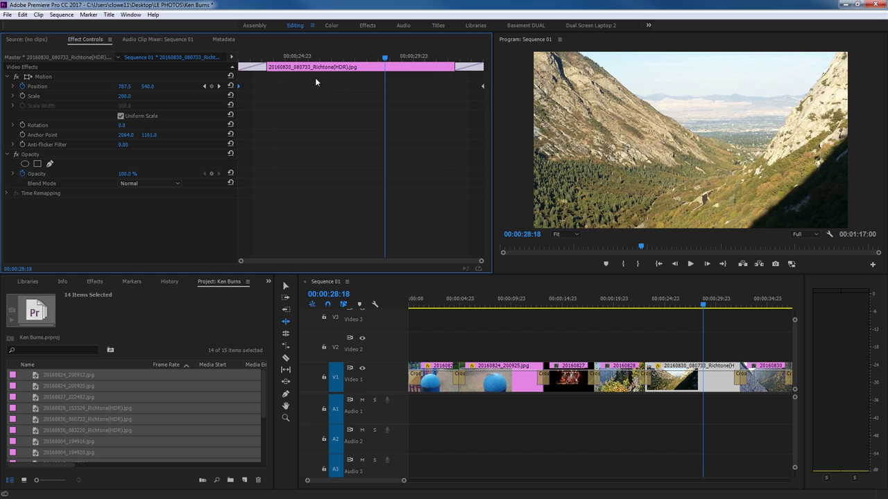
left_click_drag(391, 57, 281, 57)
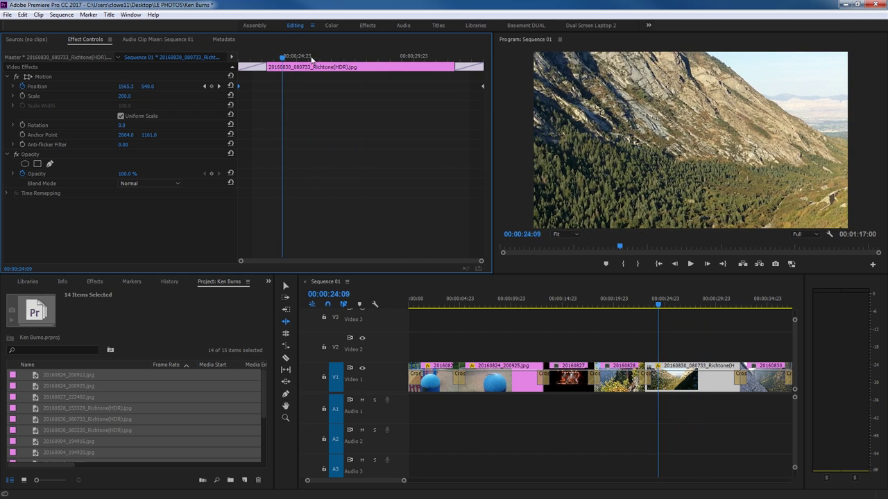
key("space")
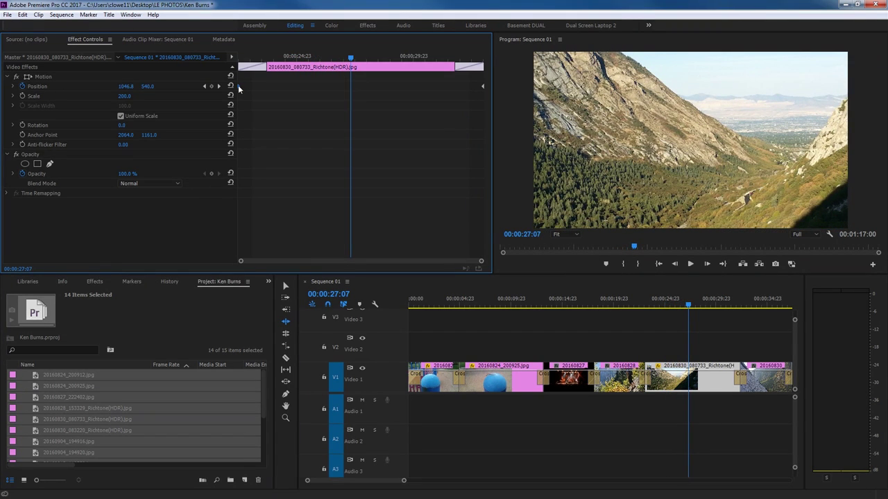
left_click_drag(238, 89, 283, 90)
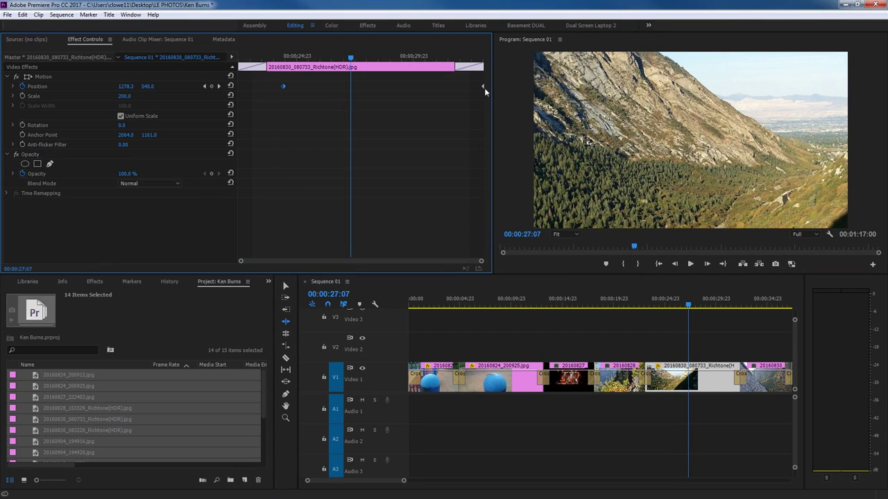
left_click_drag(484, 88, 421, 86)
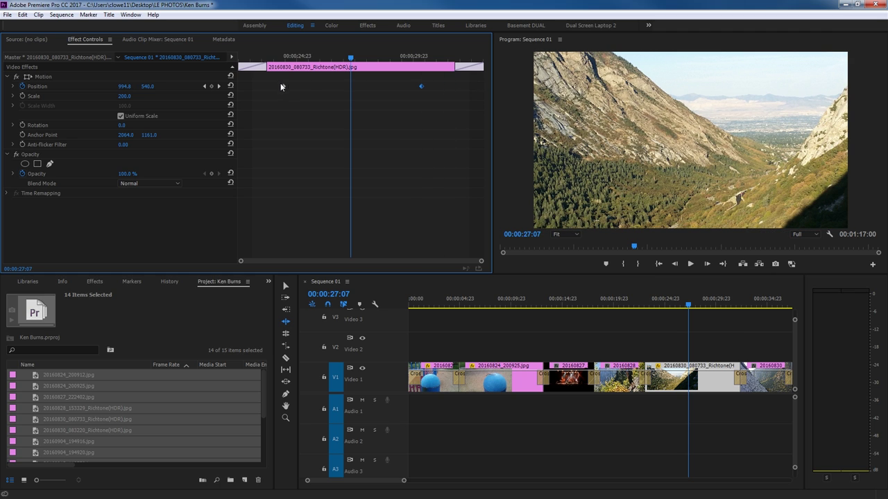
Set the pan's starting Position X to about 1620 and its ending X to 229
left_click(203, 87)
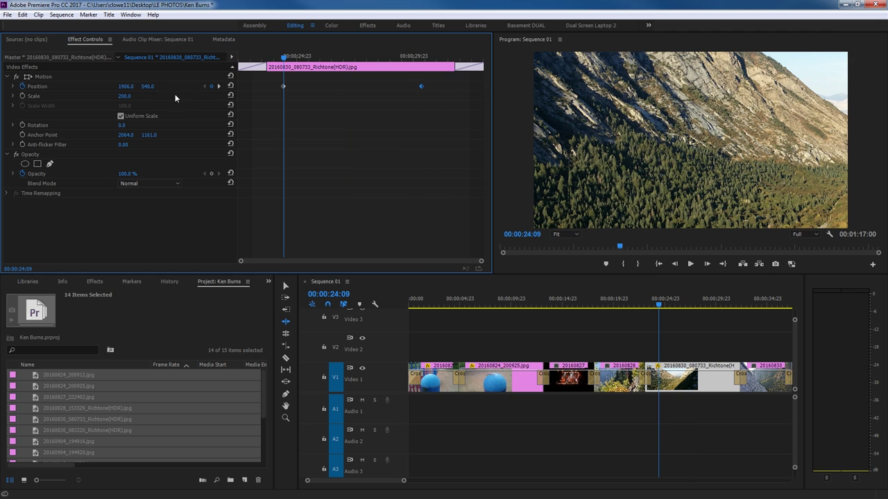
left_click(125, 86)
type("1902")
key("Return")
left_click_drag(127, 86, 62, 86)
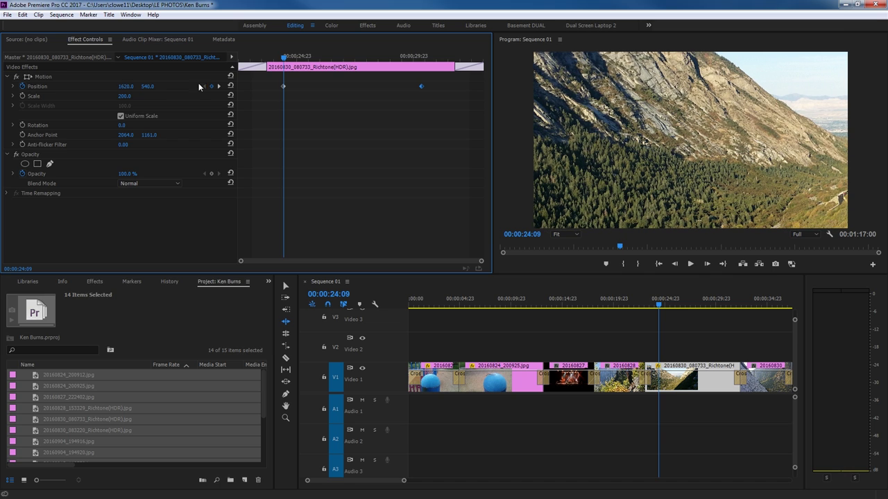
left_click(220, 86)
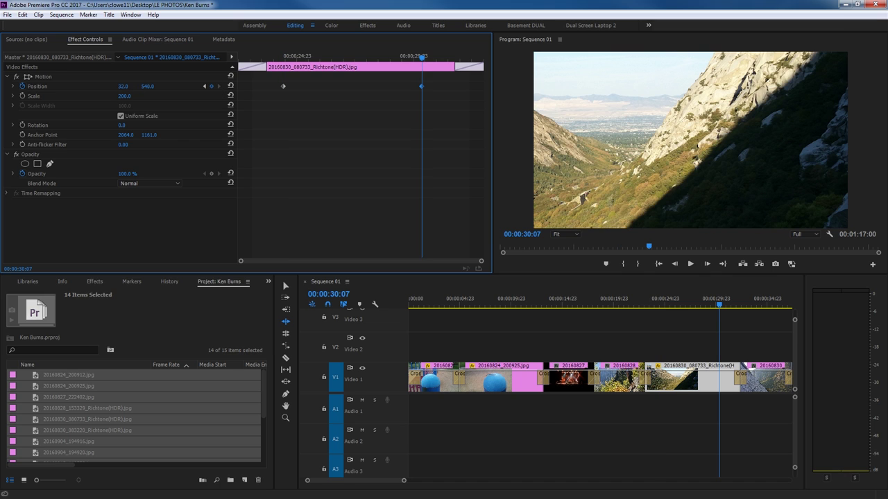
left_click_drag(124, 86, 229, 88)
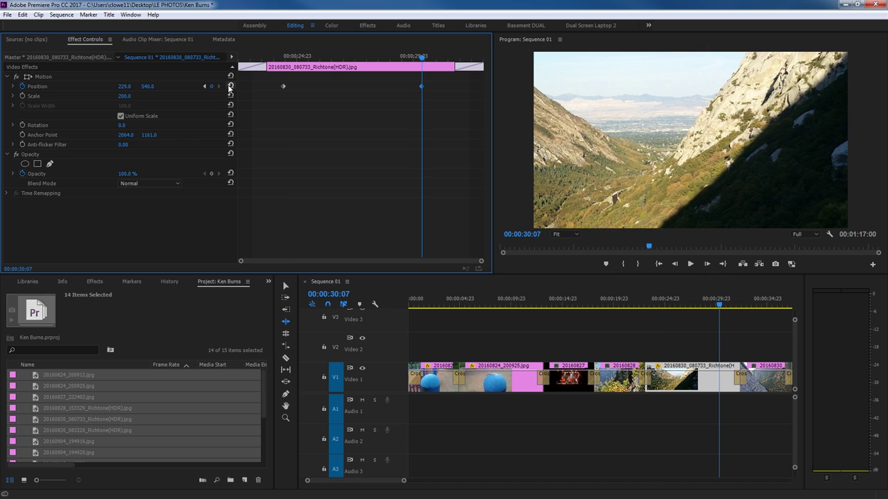
Spread the pan keyframes toward the clip's ends, ending at 00:00:30:07, and preview
left_click_drag(283, 86, 230, 92)
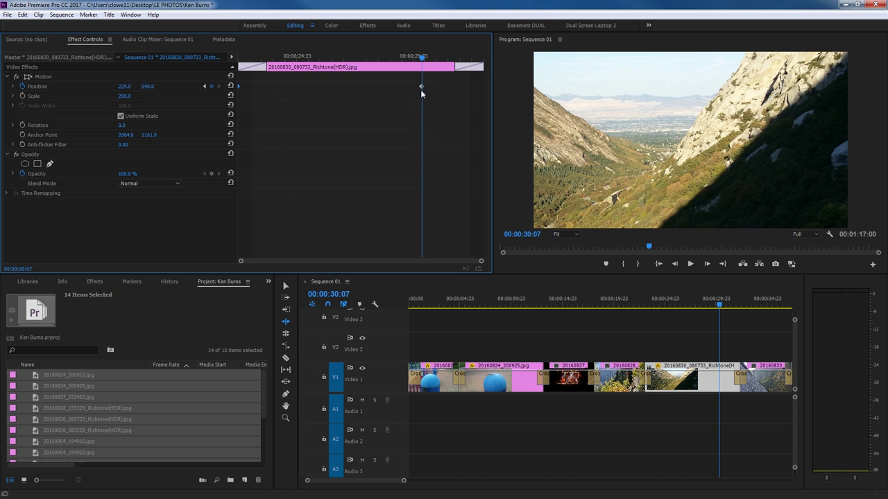
left_click_drag(421, 87, 489, 91)
key("Up")
key("space")
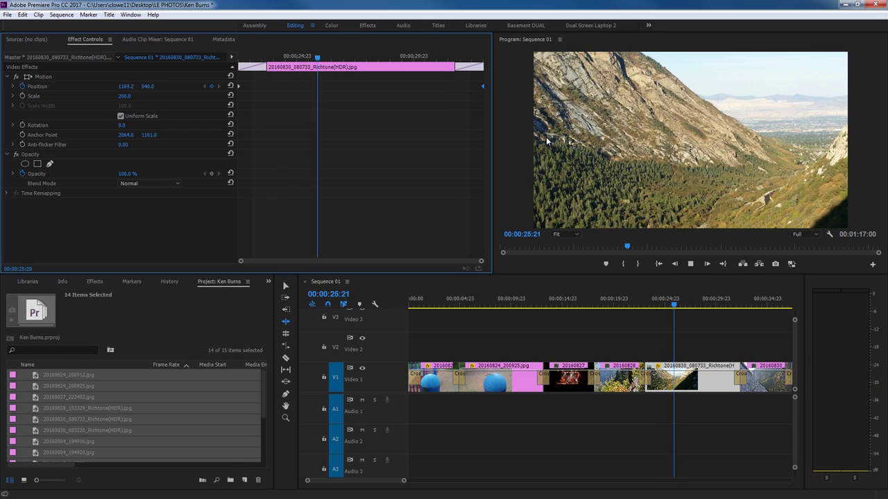
key("space")
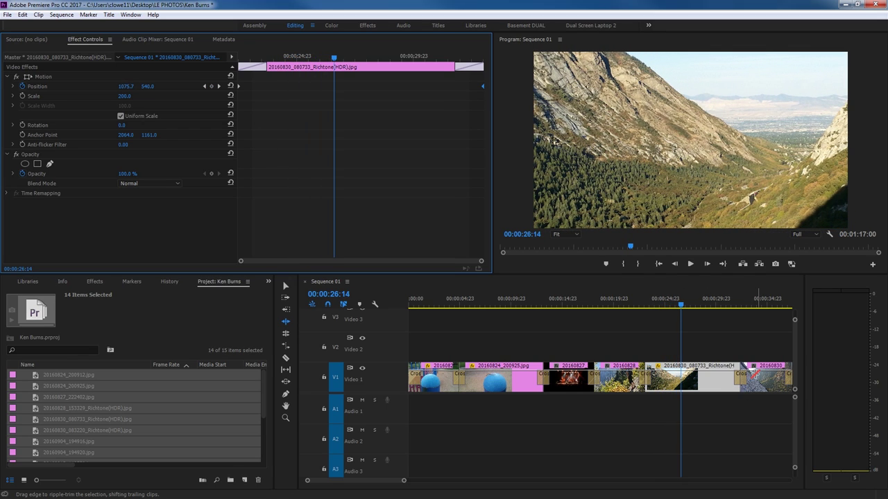
Ripple-lengthen the valley clip, move the ending pan keyframe to its new end, and preview
left_click_drag(737, 365, 788, 380)
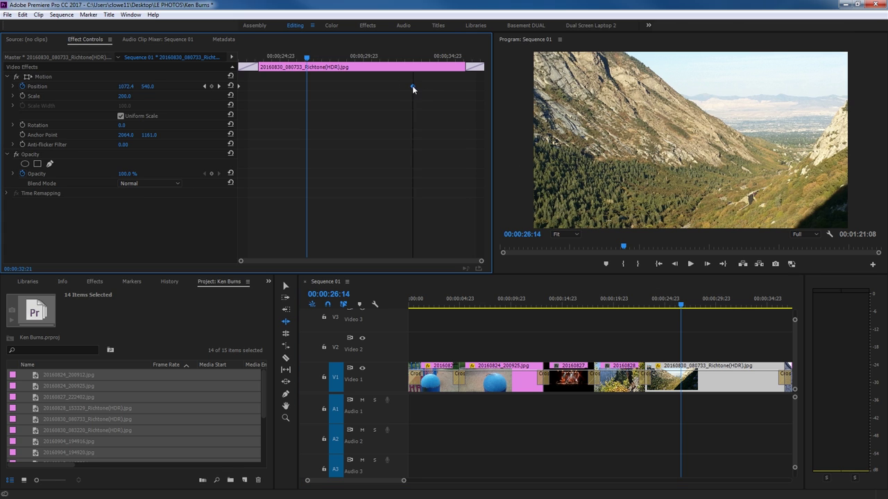
left_click_drag(413, 86, 482, 86)
left_click(297, 58)
left_click_drag(297, 58, 261, 58)
key("space")
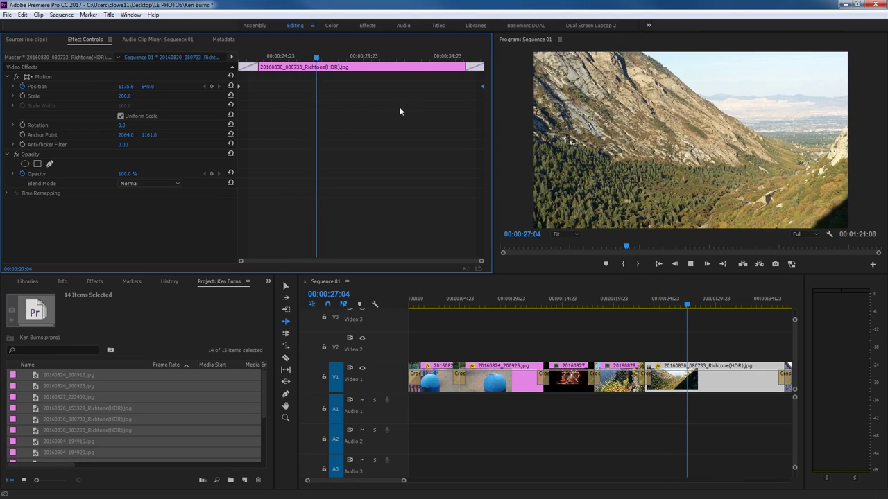
key("space")
Retime the pan keyframes, adjust the starting X, and pull the ending keyframe to 00:00:33:11
left_click_drag(239, 86, 294, 86)
left_click(205, 87)
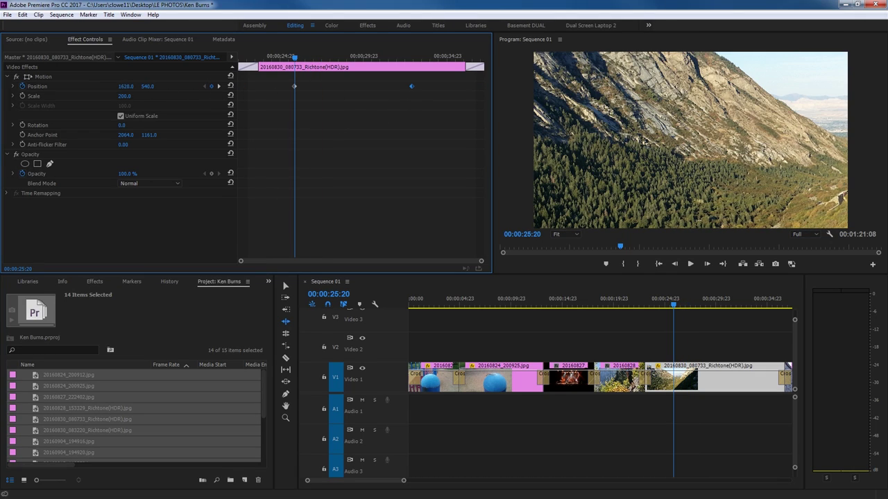
left_click_drag(142, 87, 236, 72)
left_click(218, 86)
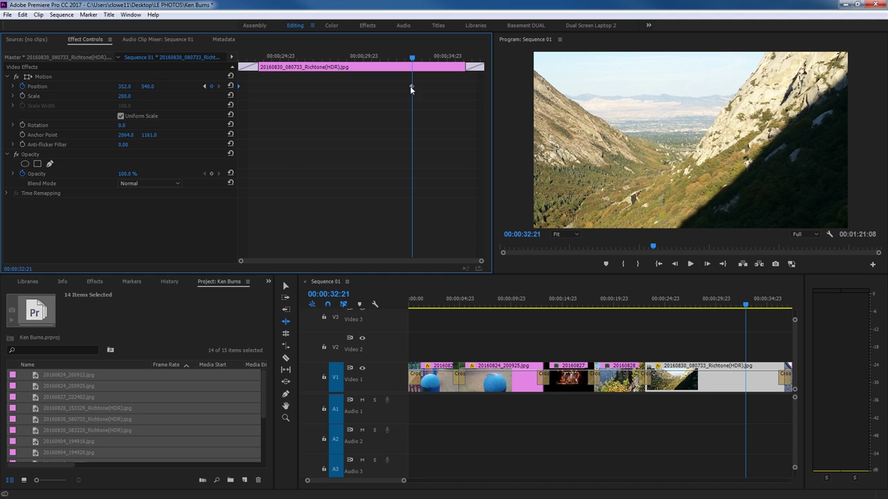
key("j")
key("j")
key("j")
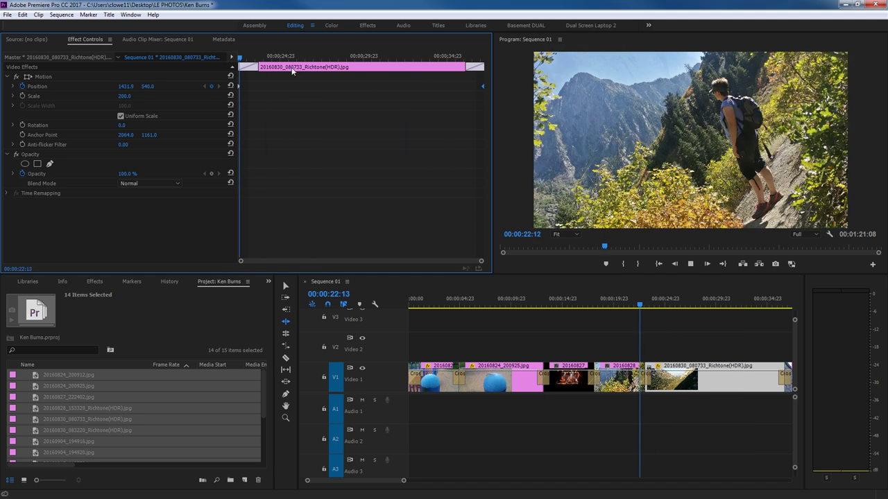
key("l")
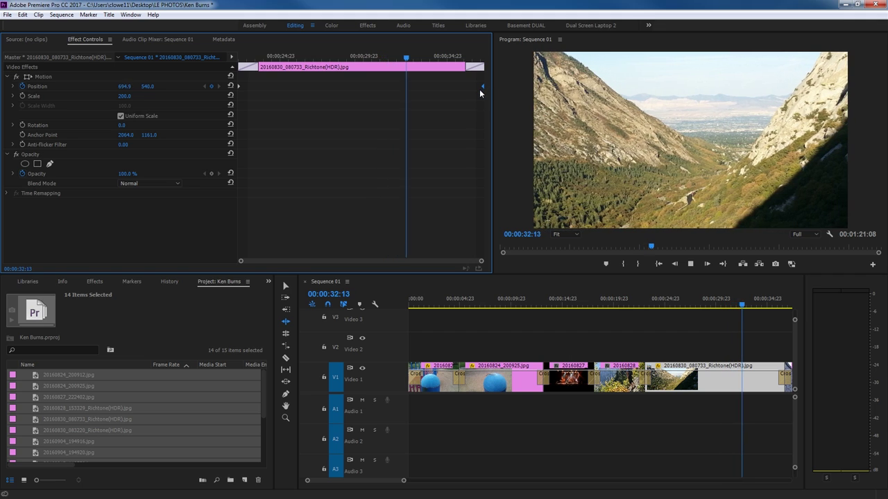
key("space")
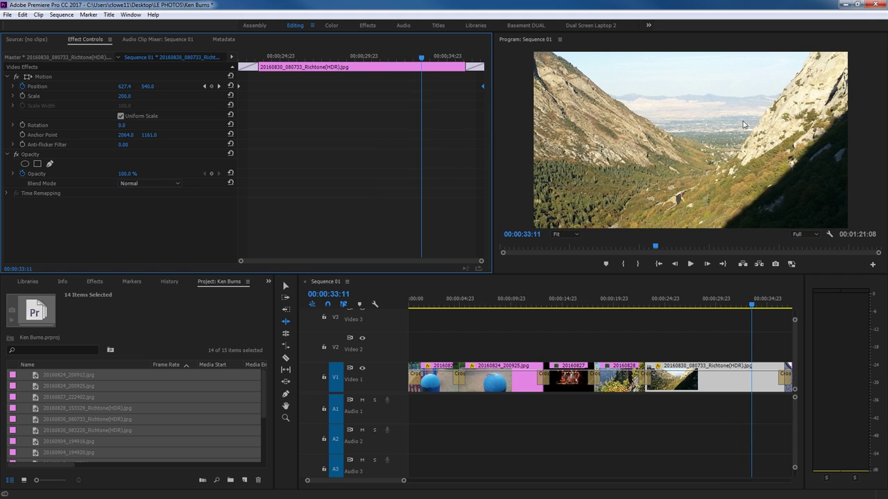
left_click(484, 87)
left_click_drag(484, 87, 430, 85)
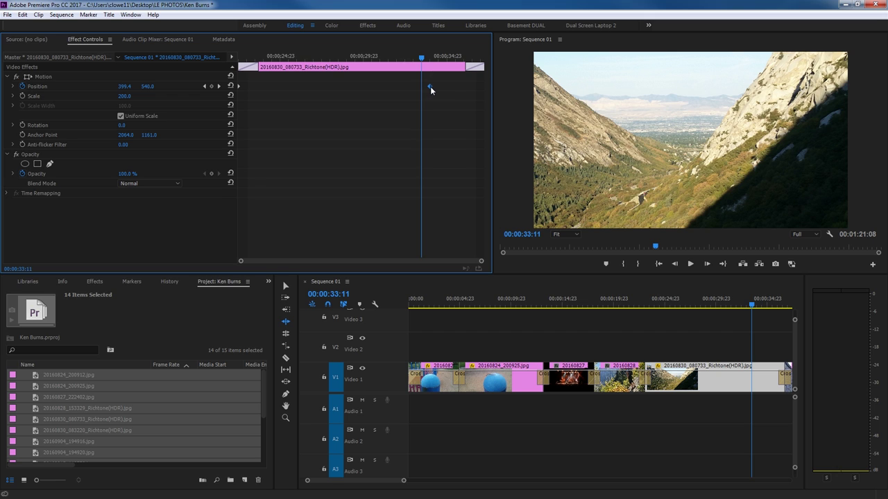
Set the valley photo's ending Position keyframe to Ease In temporal interpolation
right_click(430, 88)
mouse_move(523, 168)
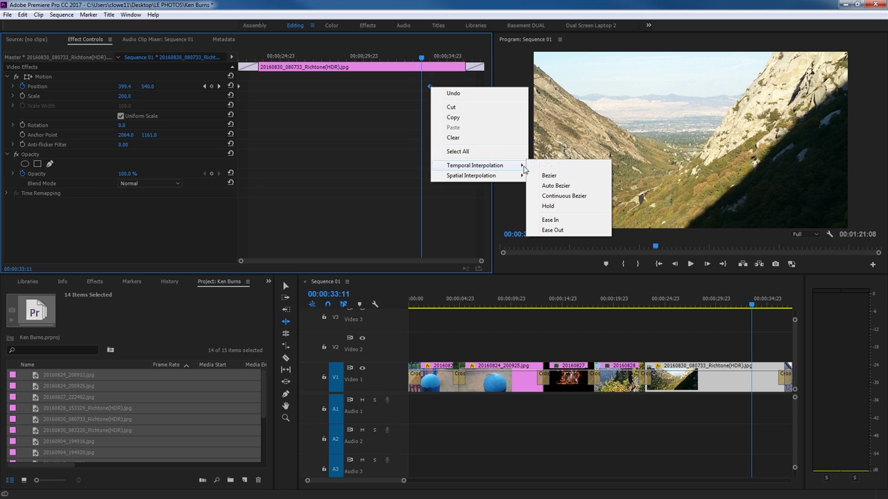
left_click(550, 220)
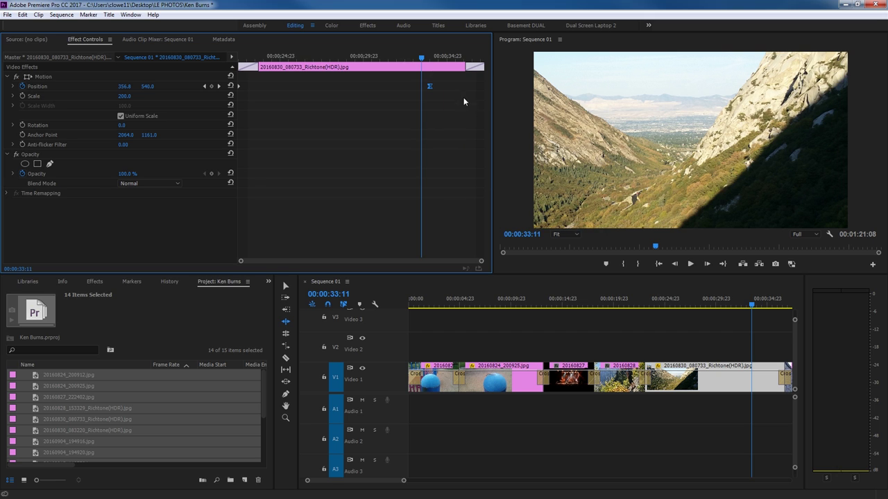
Preview the eased end of the pan, then return to the Selection tool at the blue ball photo
left_click_drag(419, 62, 385, 62)
key("space")
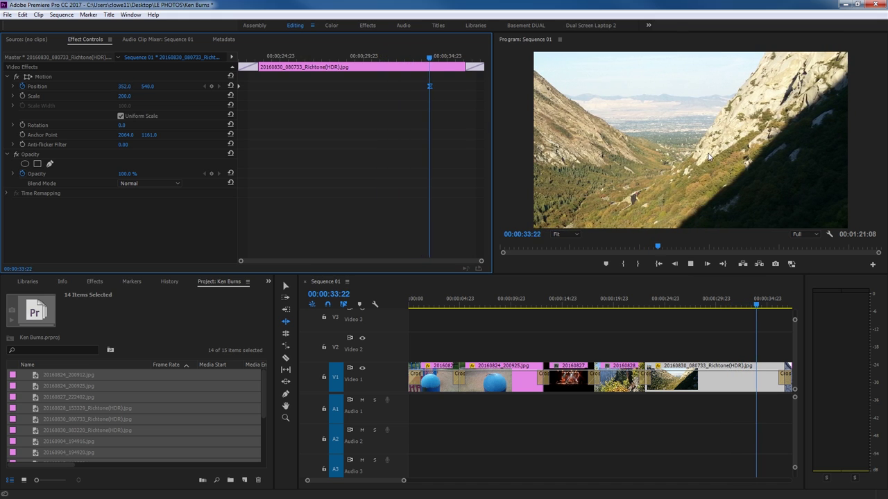
key("space")
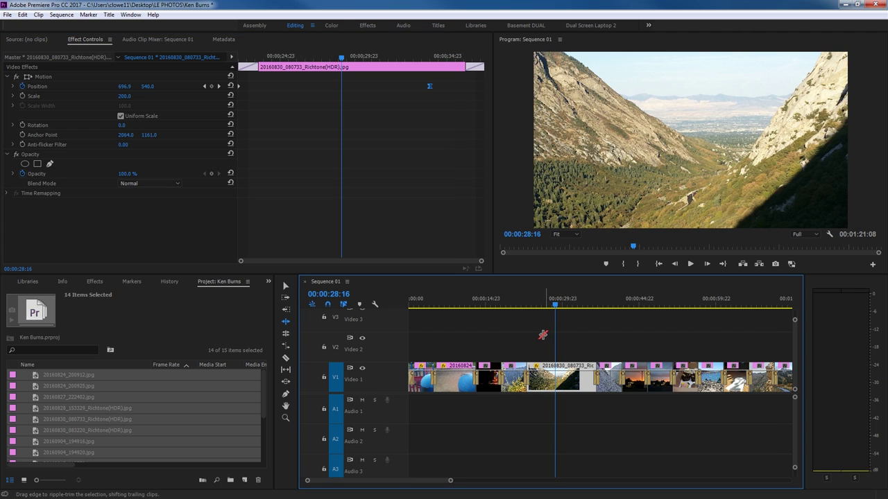
key("v")
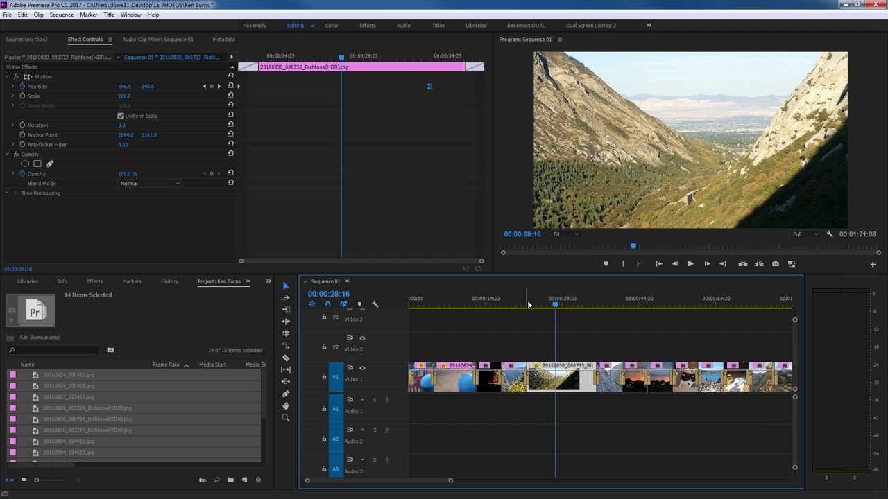
left_click(463, 303)
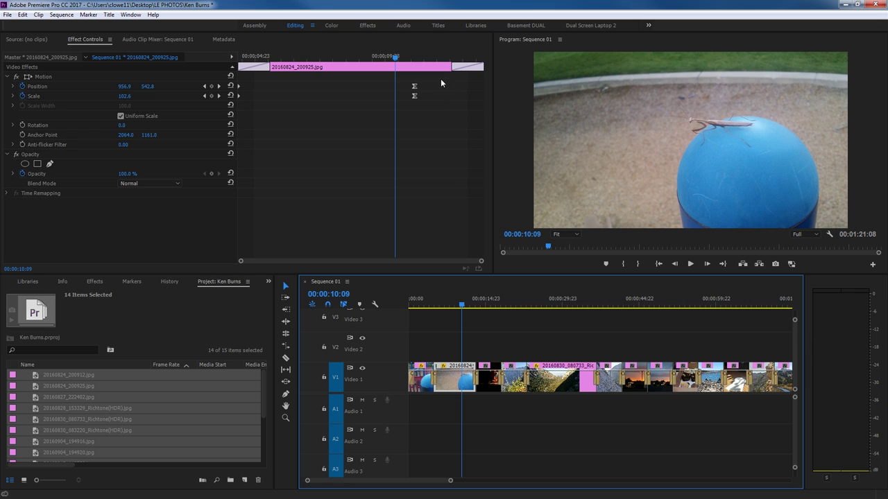
Move from the blue ball photo to the sunset clip and paste the copied attributes onto it
left_click_drag(441, 79, 226, 111)
left_click(442, 382)
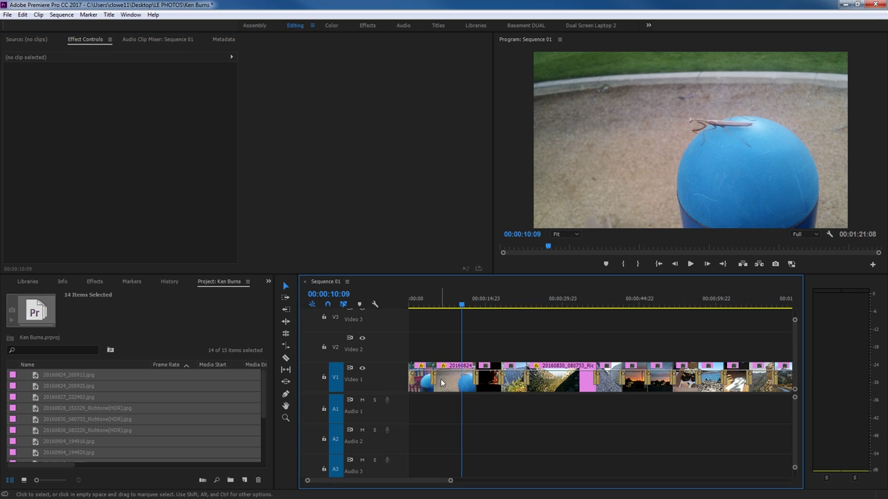
left_click(442, 382)
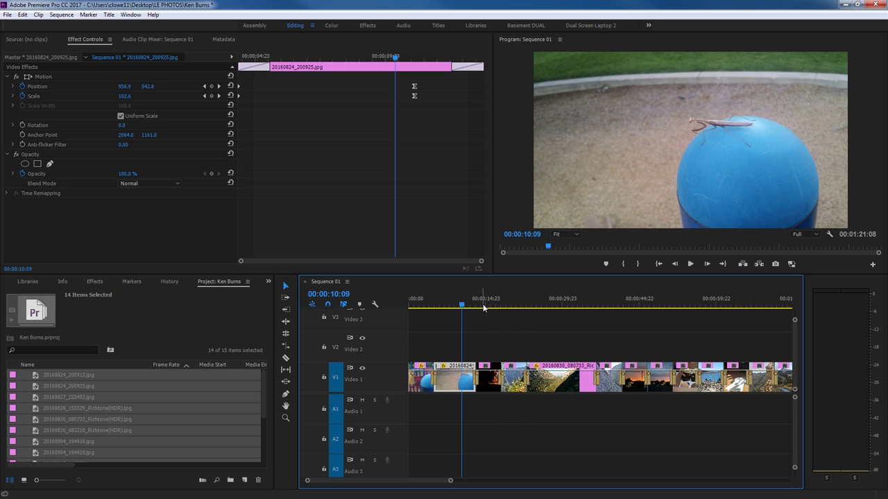
left_click_drag(484, 307, 654, 326)
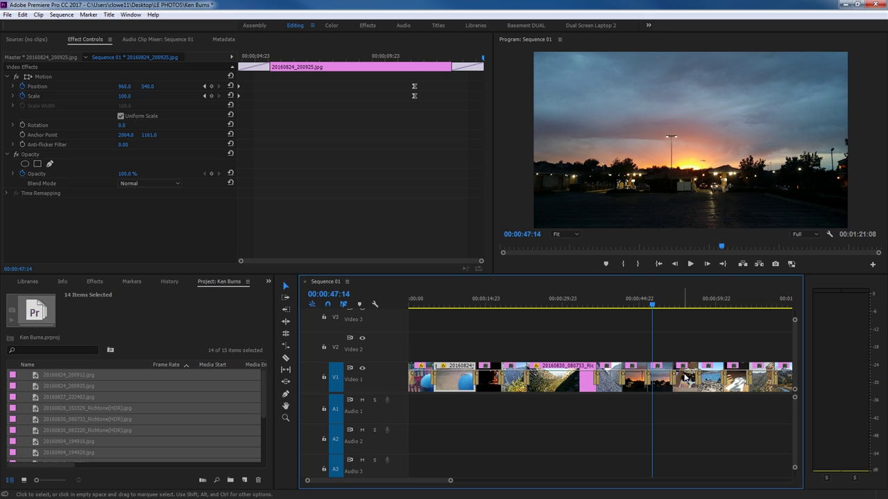
left_click(655, 306)
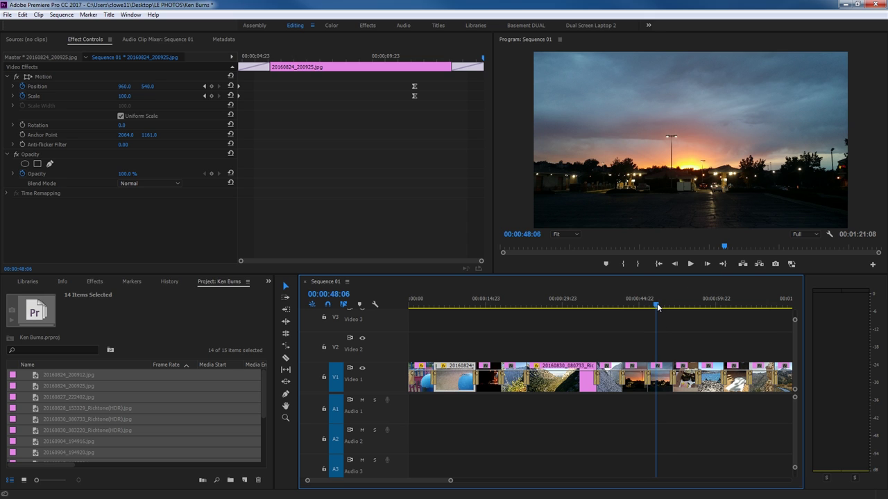
left_click(662, 379)
right_click(663, 381)
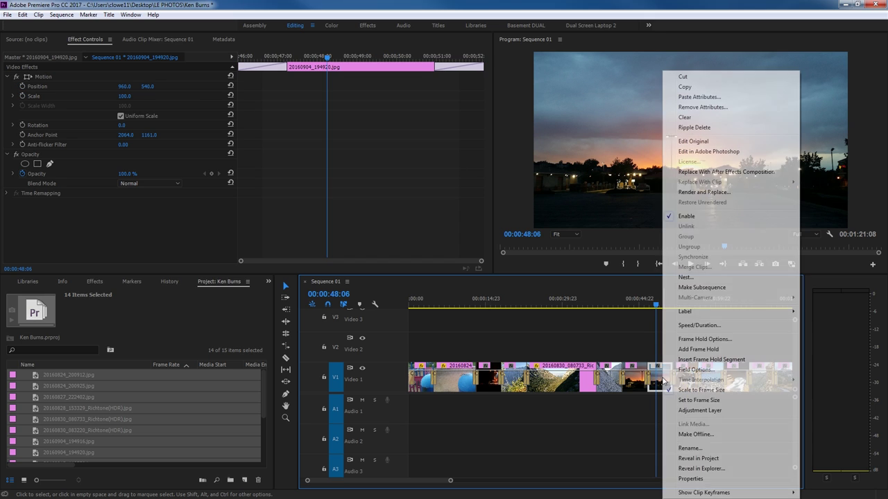
left_click(699, 97)
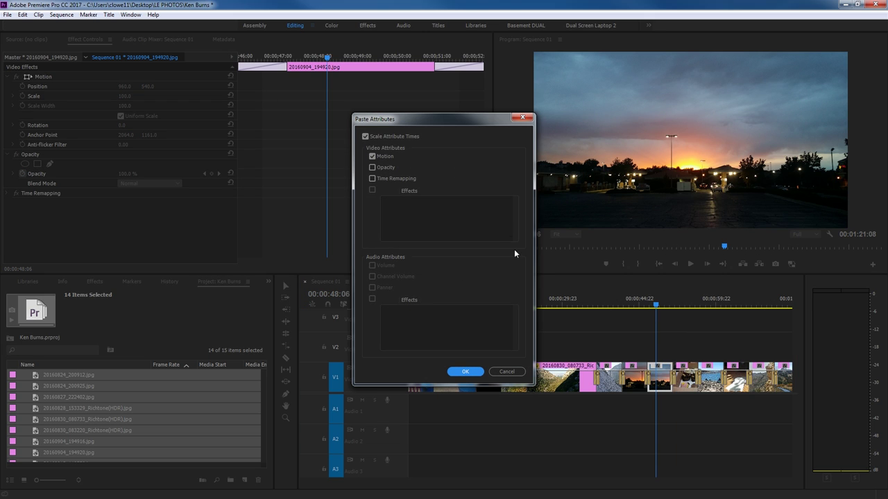
left_click(465, 372)
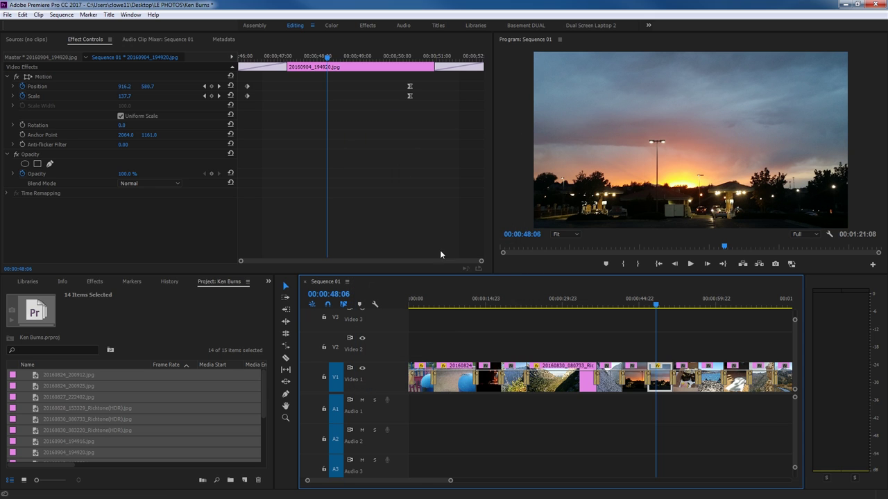
Select the sunset clip's starting Position and Scale keyframes and preview the pan with J, L, K
left_click(349, 118)
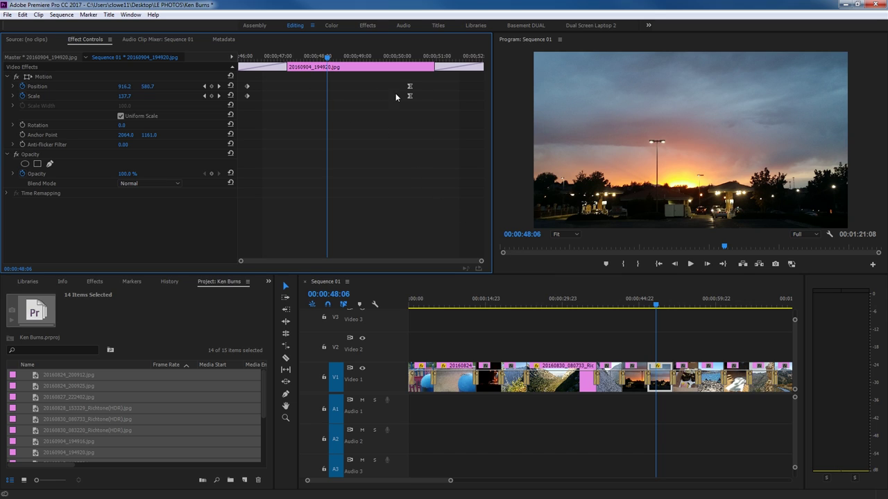
mouse_move(252, 81)
left_mouse_down()
mouse_move(243, 102)
mouse_move(237, 91)
left_mouse_up()
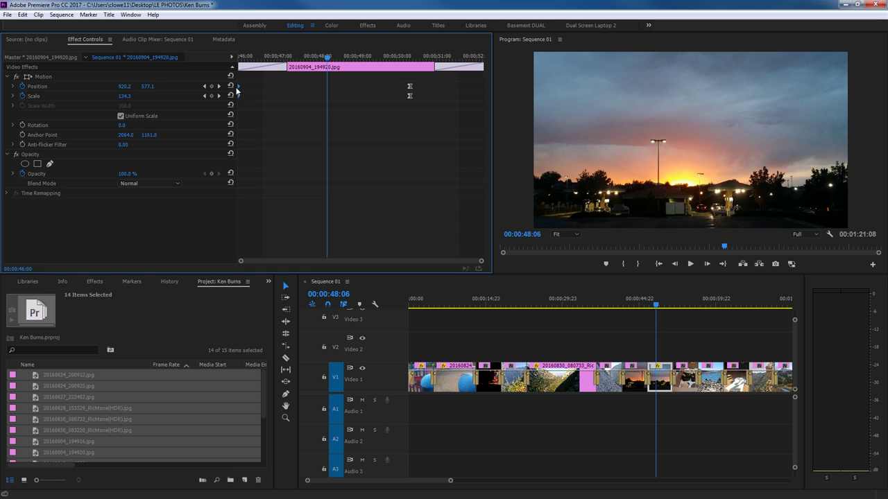
key("j")
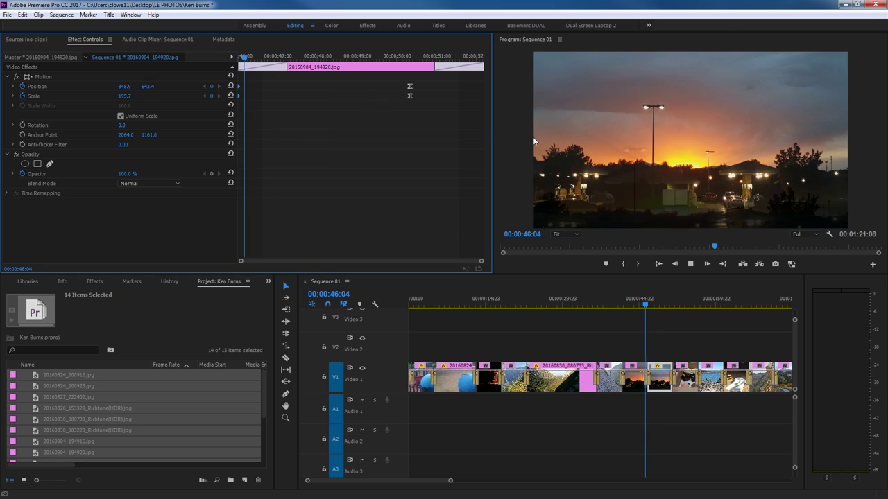
key("l")
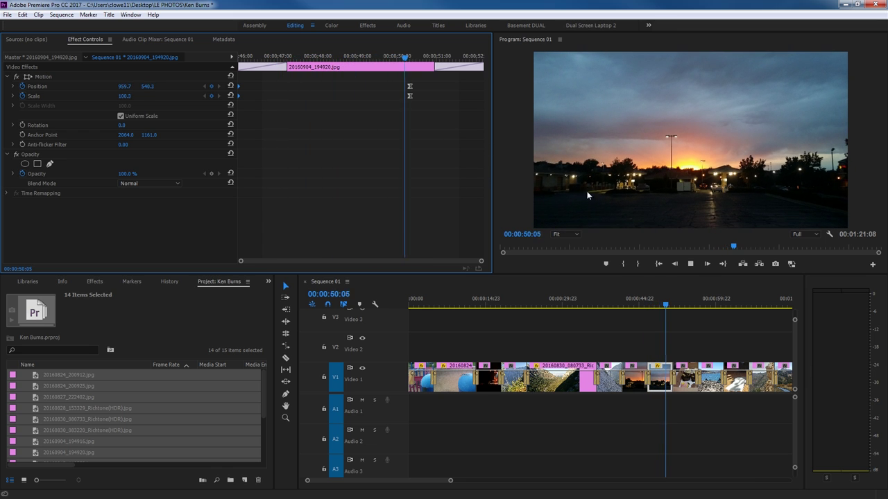
key("k")
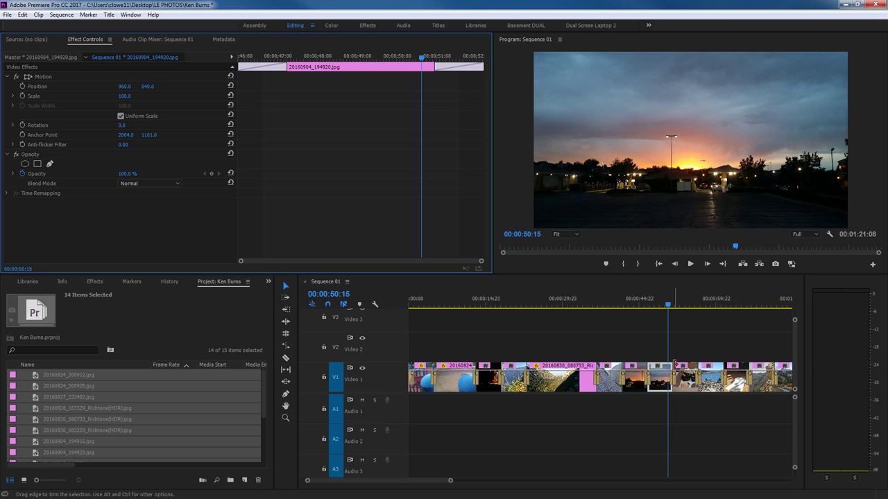
Ripple-extend the 20160904_194920 sunset clip by 14:21
key("b")
left_click_drag(672, 365, 746, 374)
left_click(661, 303)
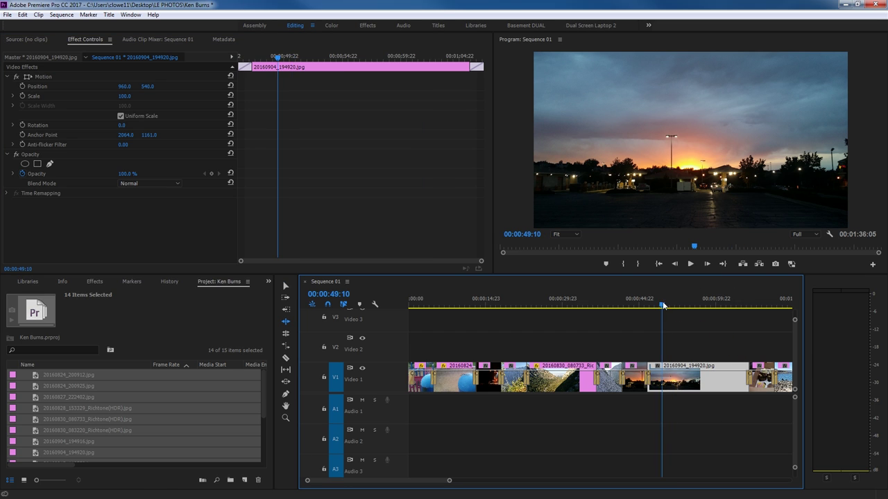
Paste the motion attributes onto the lengthened sunset clip
right_click(688, 385)
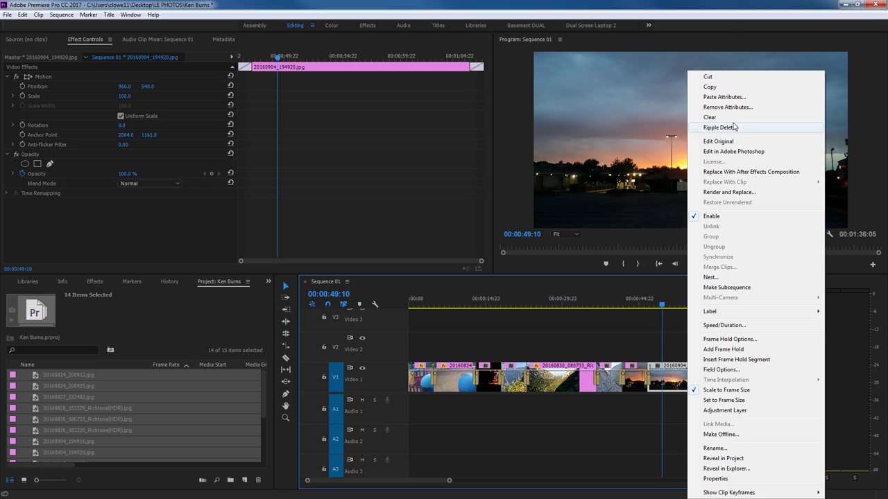
left_click(724, 97)
left_click(461, 372)
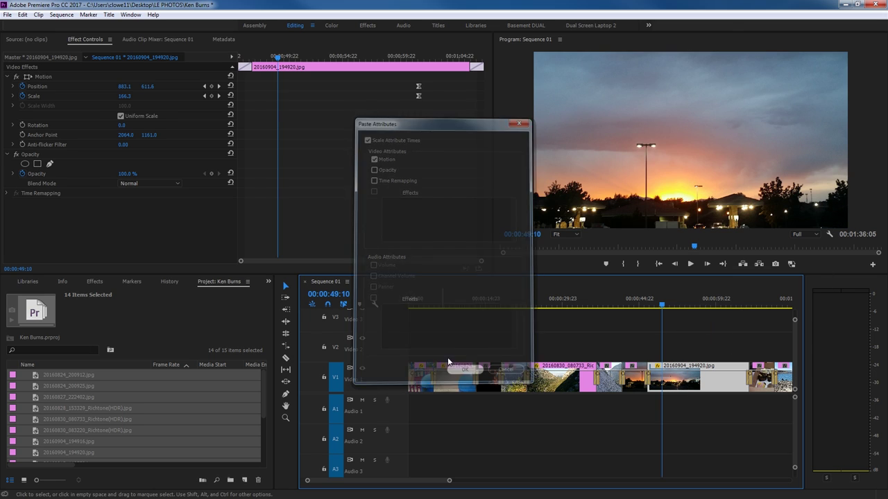
left_click(393, 56)
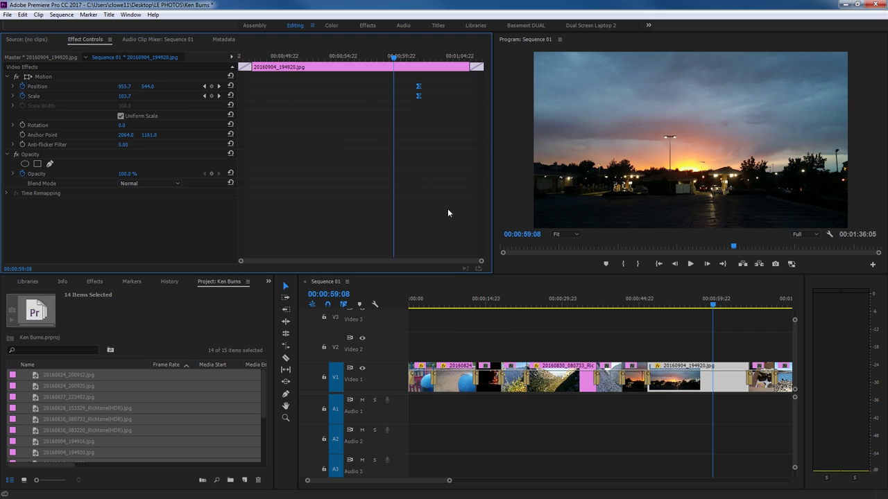
Select all Position and Scale keyframes of the 20160824_200925 clip
left_click(455, 378)
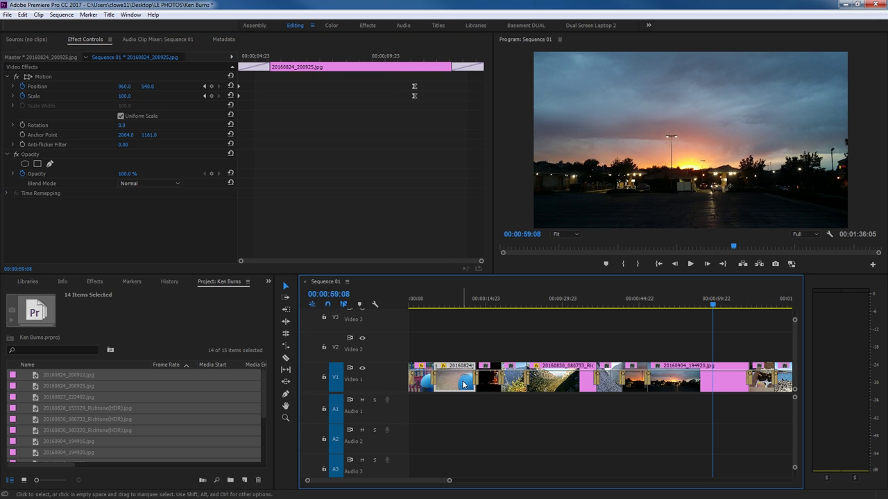
left_click_drag(431, 79, 233, 125)
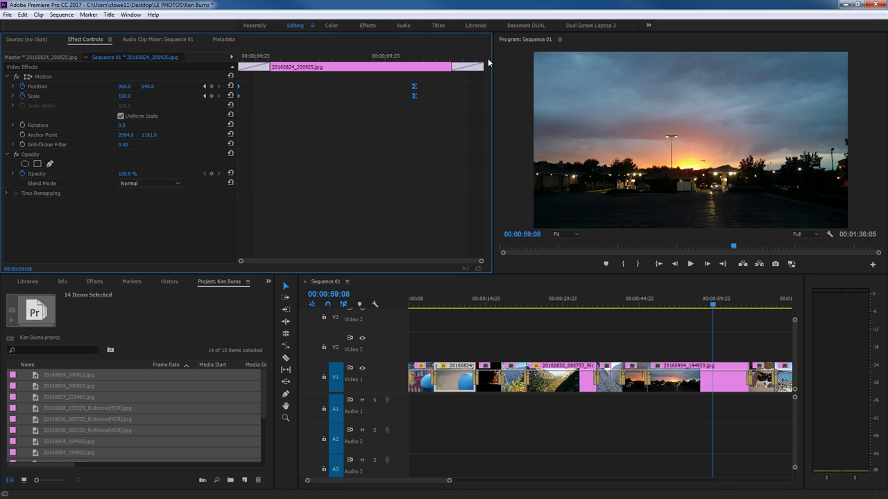
left_click_drag(430, 78, 241, 120)
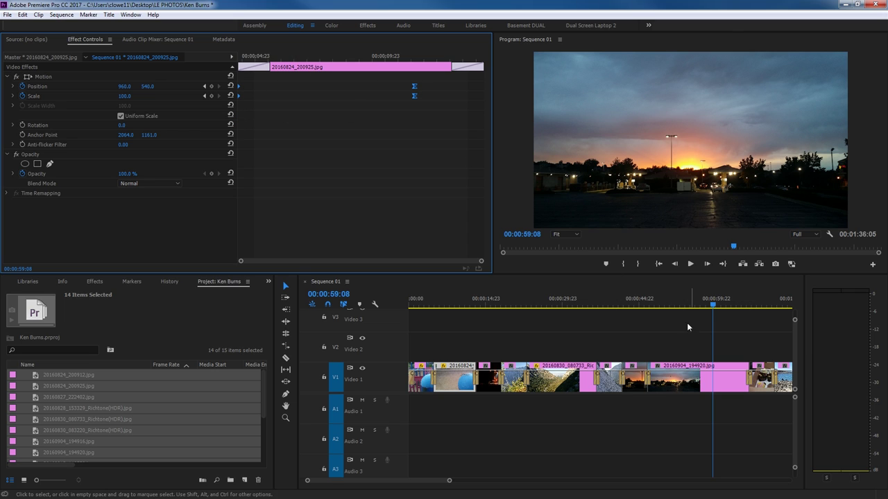
left_click_drag(701, 306, 663, 306)
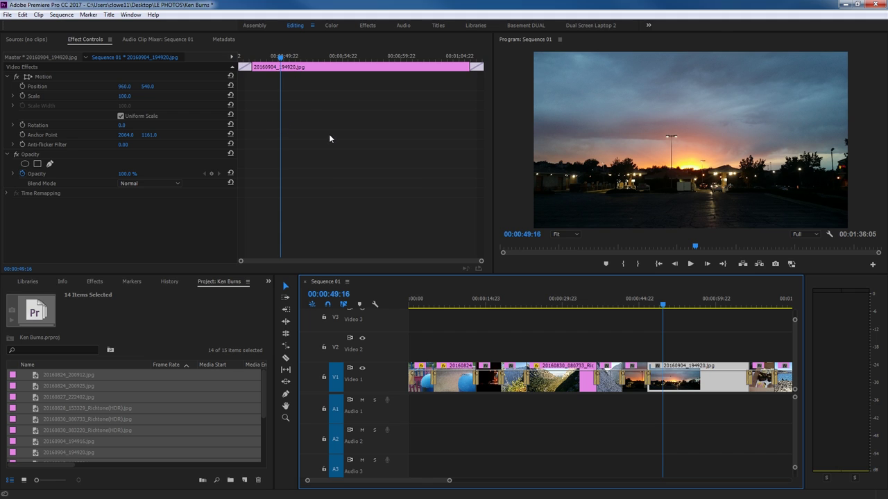
Paste the copied pan-and-zoom keyframes onto the sunset clip and drag its ending keyframes later
left_click(298, 97)
key("ctrl+v")
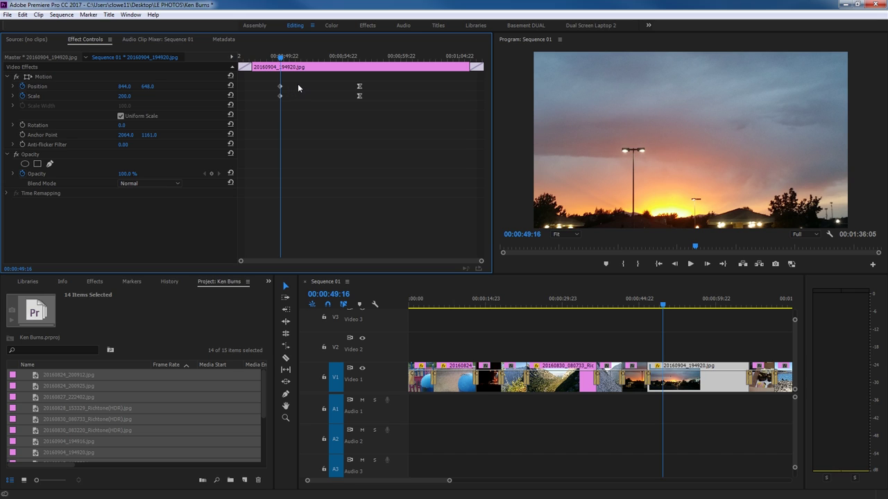
left_click_drag(297, 84, 233, 93)
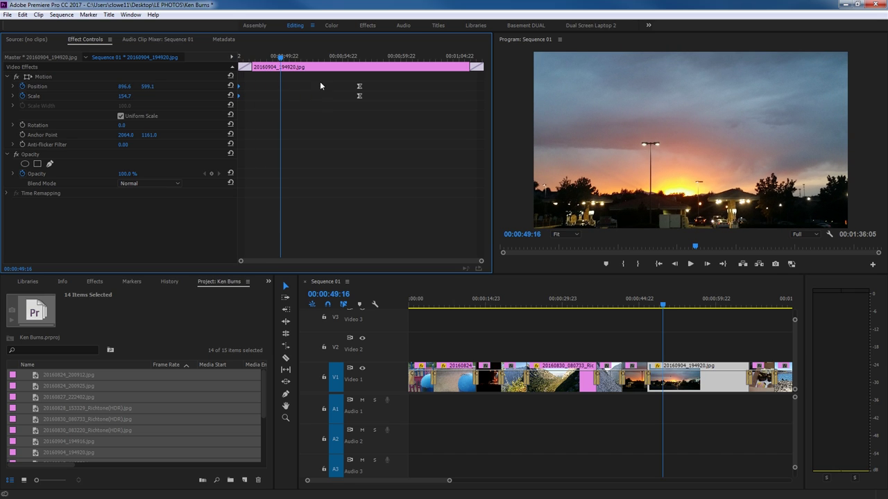
left_click_drag(363, 95, 424, 90)
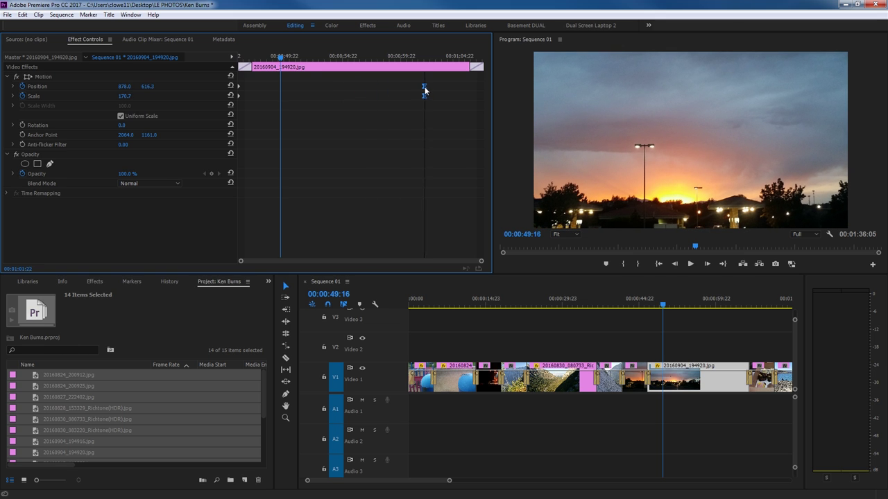
Play back the sunset clip's new zoom animation from its start through its ending keyframes
left_click(274, 60)
left_click_drag(274, 60, 243, 59)
key("space")
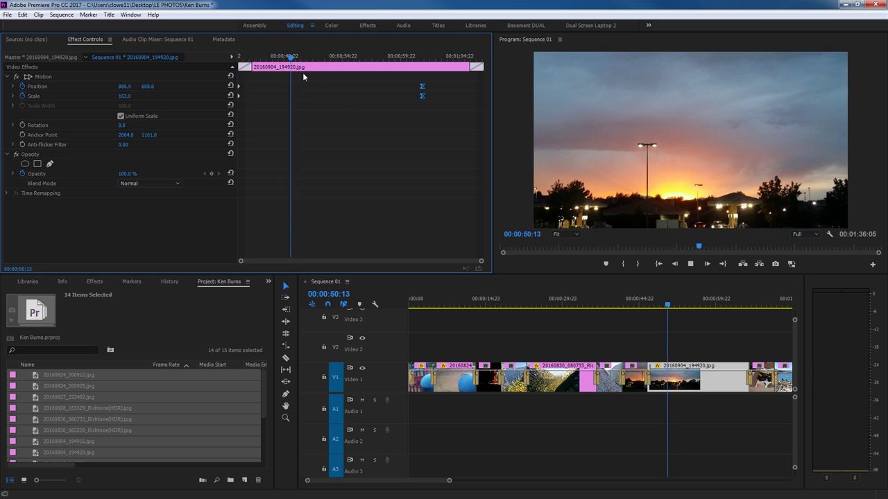
left_click(368, 61)
left_click_drag(368, 61, 402, 61)
key("space")
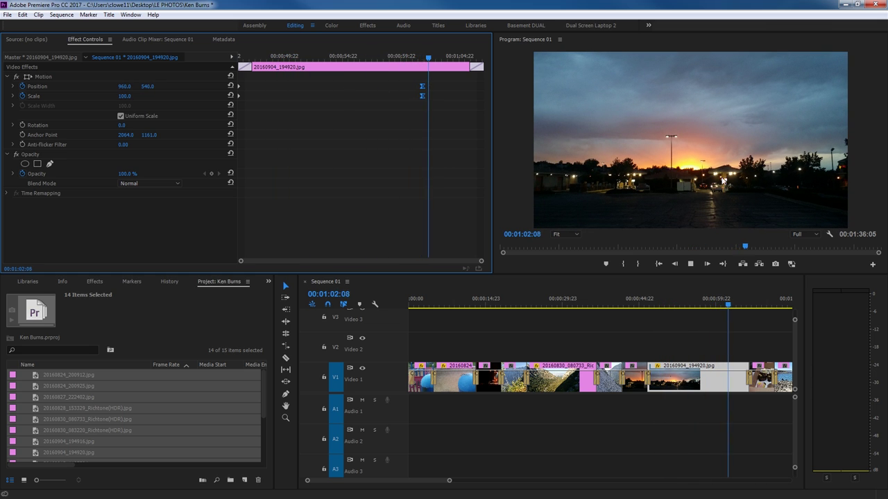
key("space")
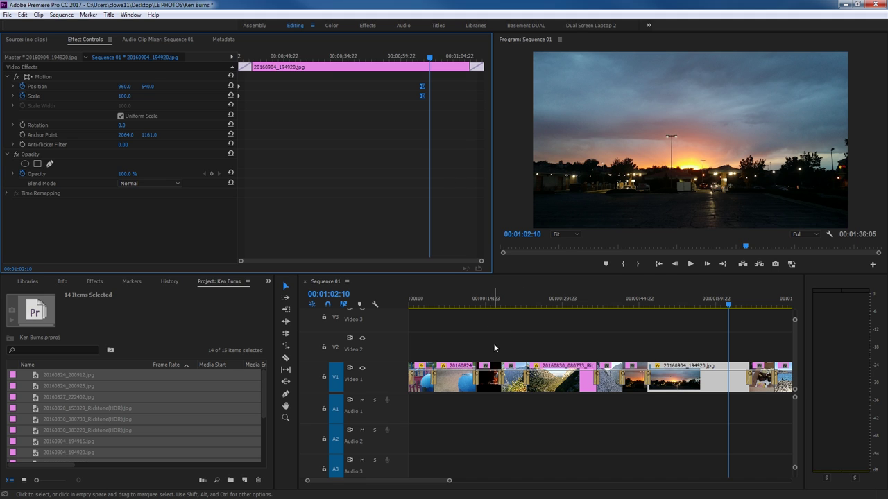
left_click(490, 301)
Step through the concert and 20160830_080733 clips and select the latter's motion keyframes
left_click(516, 305)
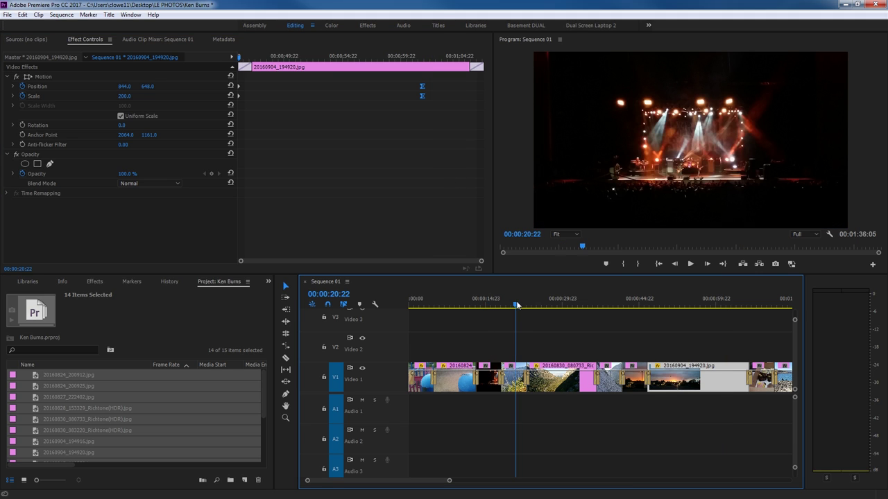
left_click(551, 305)
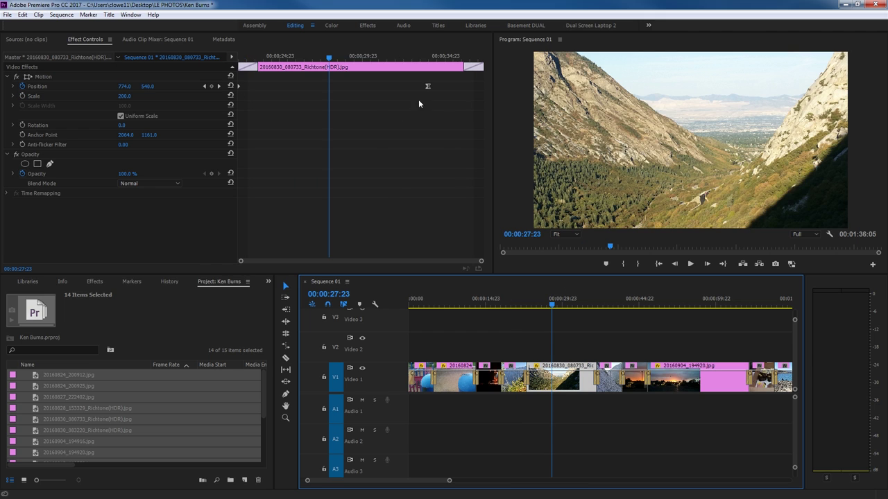
left_click_drag(445, 82, 236, 98)
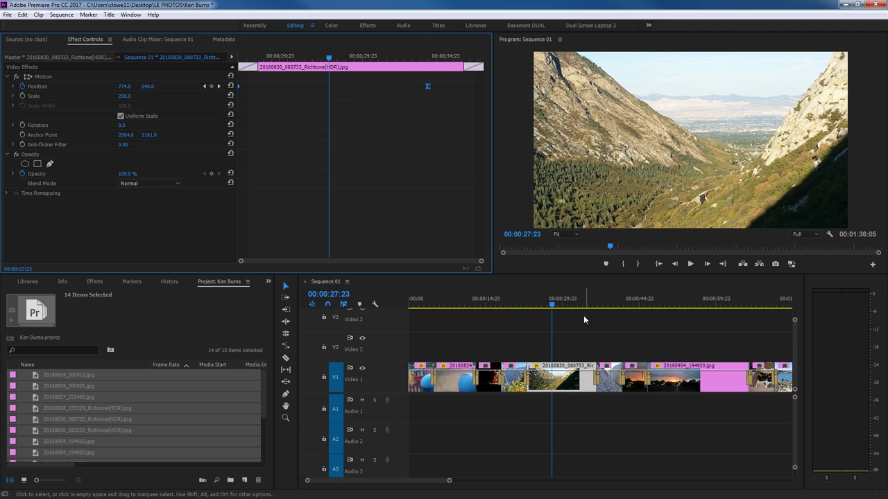
Move to the 20160830_083220 mountain clip and undo an accidental position paste
left_click(635, 306)
left_click(635, 378)
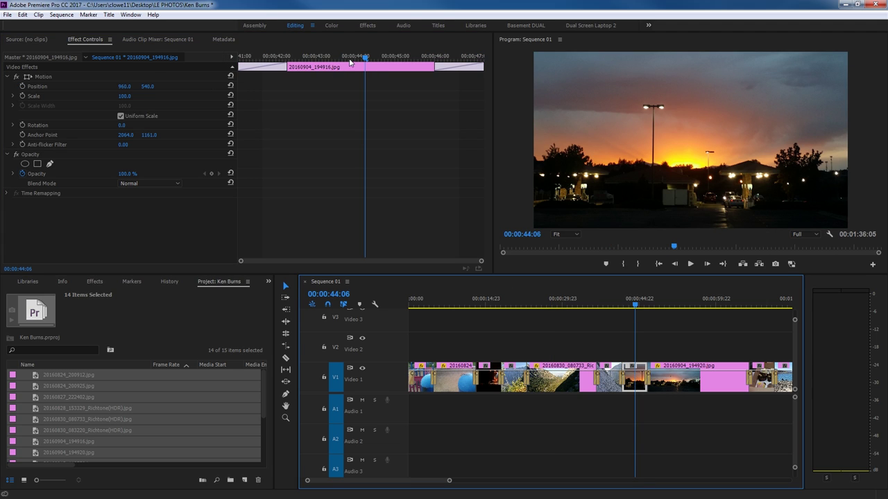
left_click_drag(349, 61, 255, 78)
key("ctrl+v")
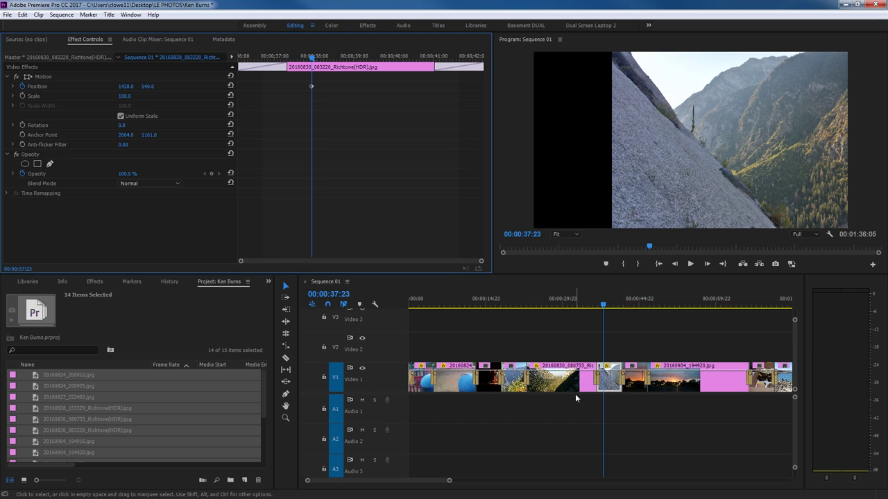
key("ctrl+z")
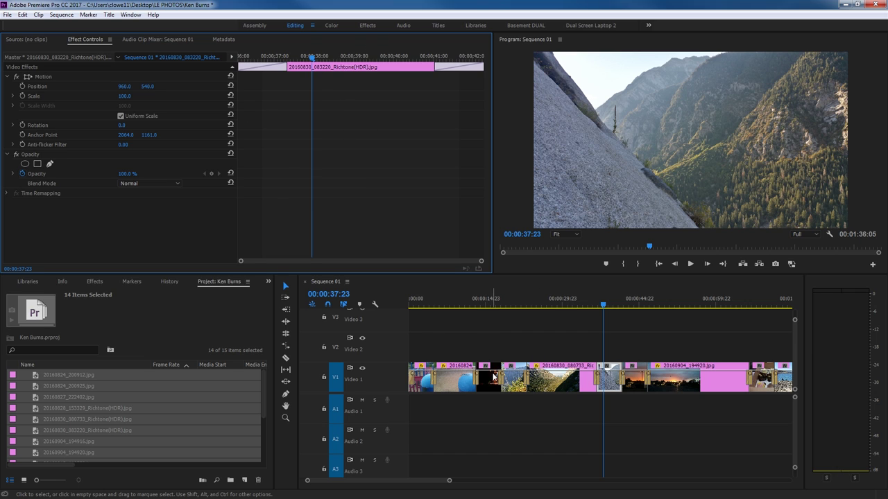
Paste the Motion attributes from the 20160824_200925 clip onto the 083220 mountain clip
left_click(467, 386)
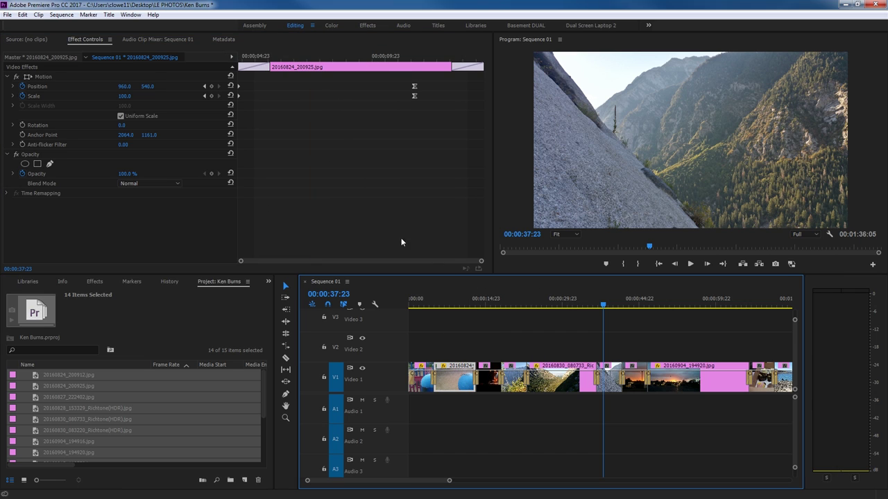
right_click(610, 382)
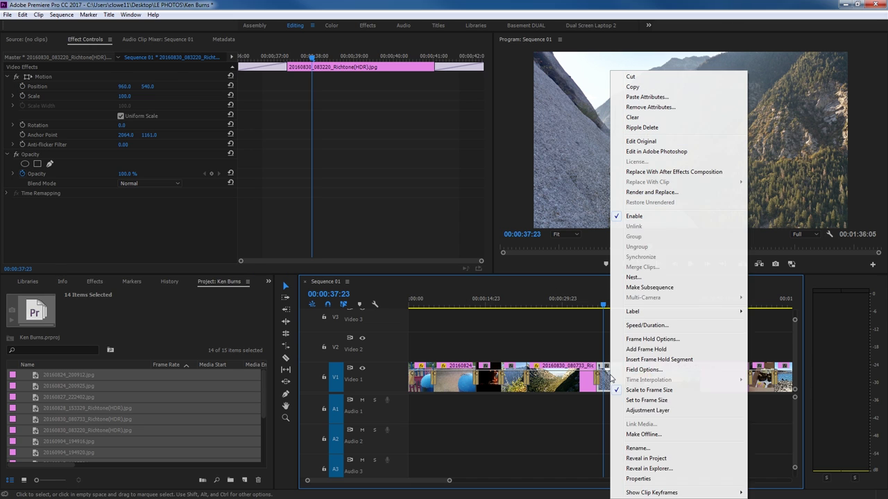
left_click(647, 96)
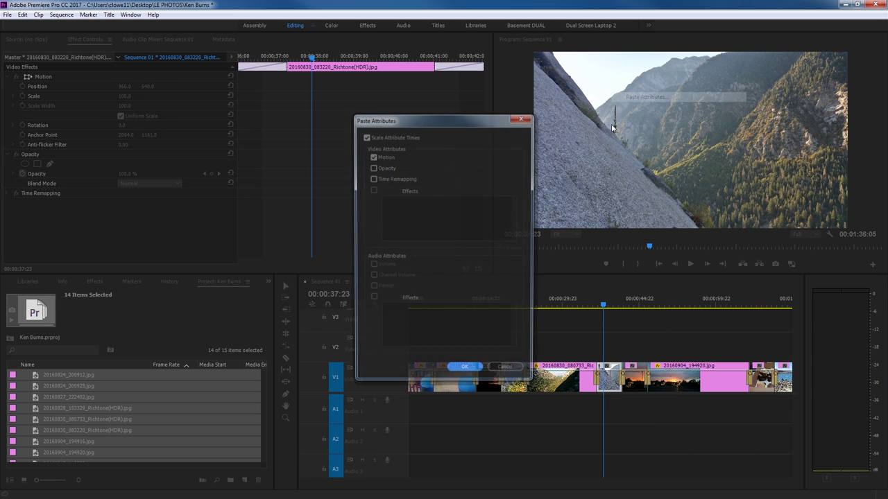
left_click(462, 370)
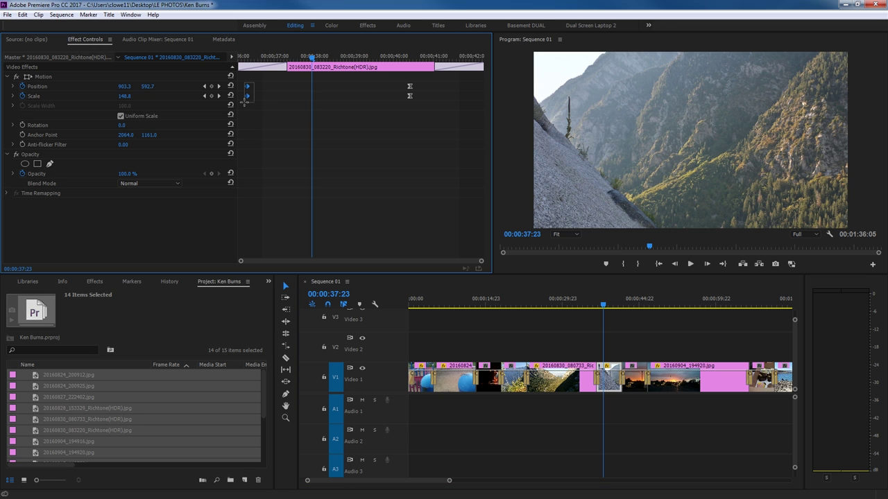
Nudge the mountain clip's starting keyframes slightly earlier and preview the animation
left_click_drag(248, 87, 239, 87)
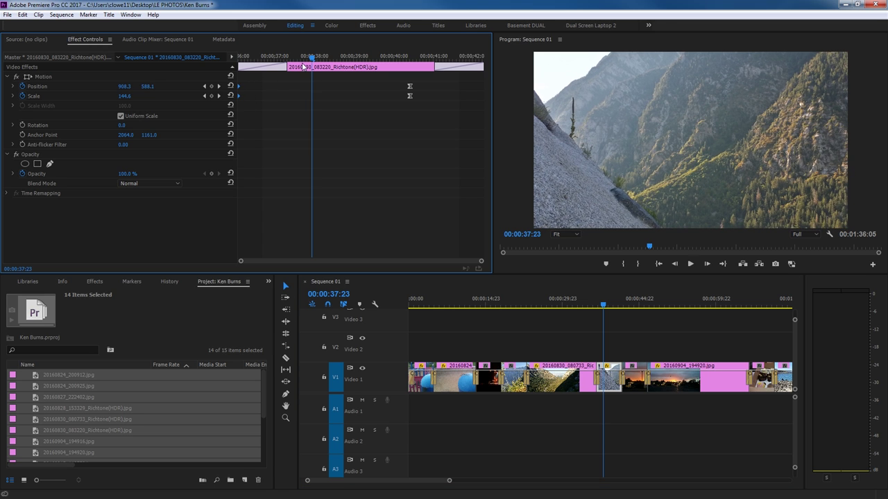
left_click_drag(311, 56, 324, 59)
left_click_drag(340, 59, 311, 60)
key("space")
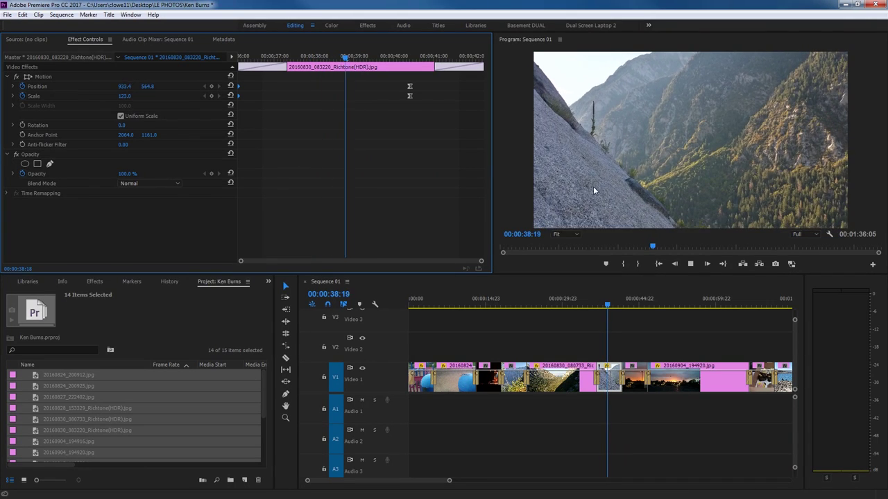
key("space")
left_click(684, 307)
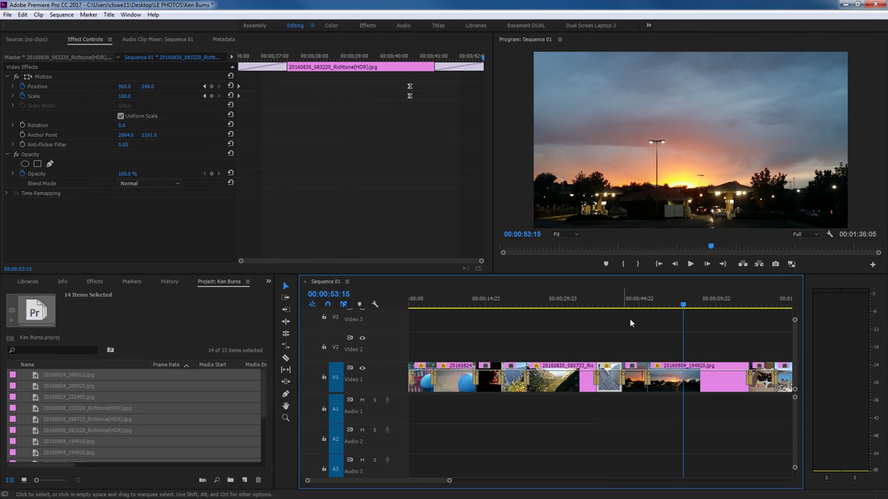
Play the whole slideshow back from the first photo
key("Home")
key("space")
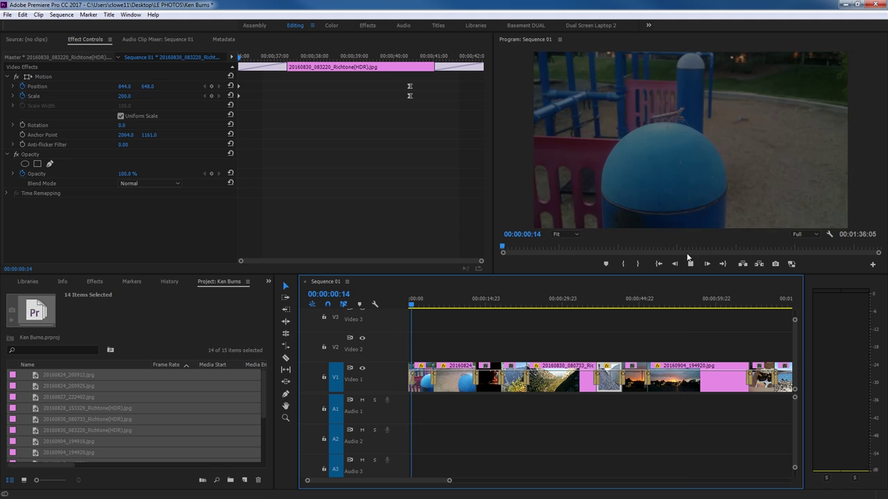